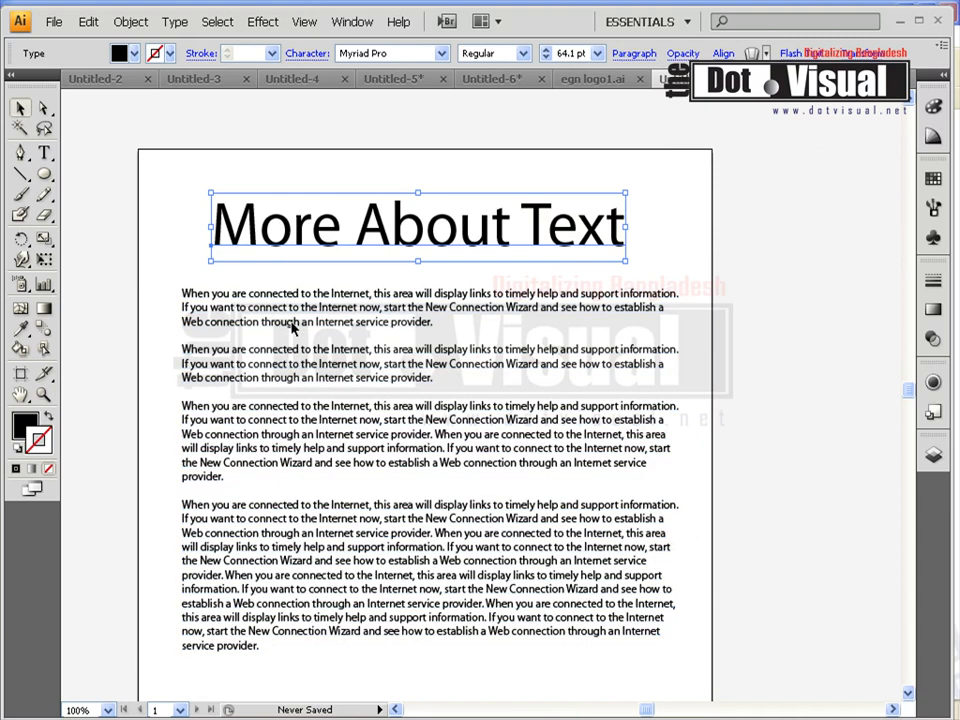
- Select the "More About Text" heading, bring up the Character panel to view its text settings, and close the panel
left_click(261, 300)
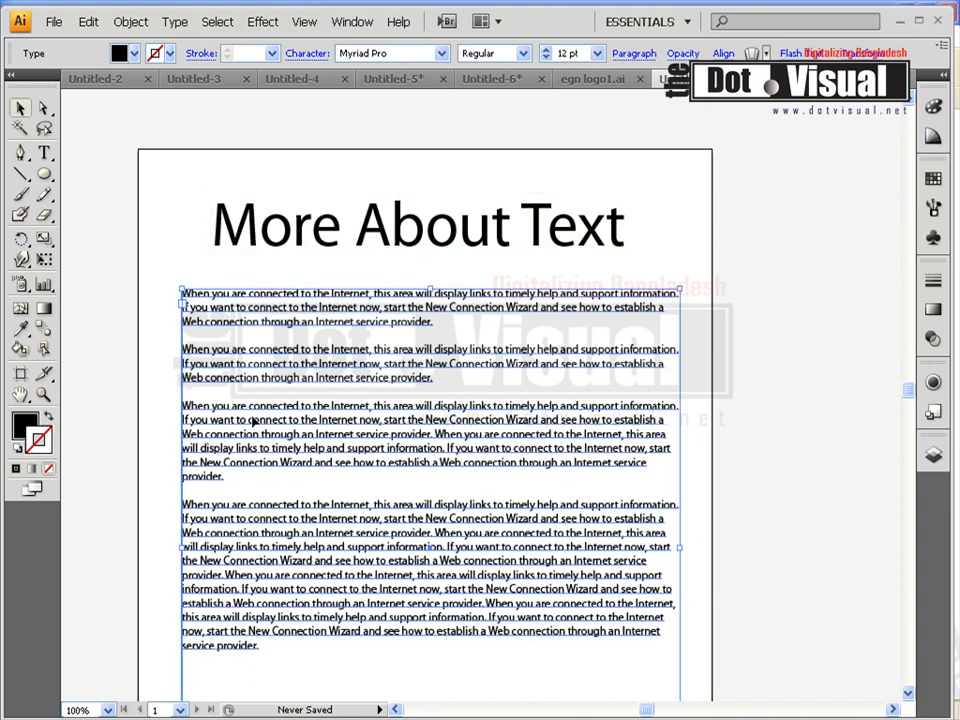
left_click(296, 167)
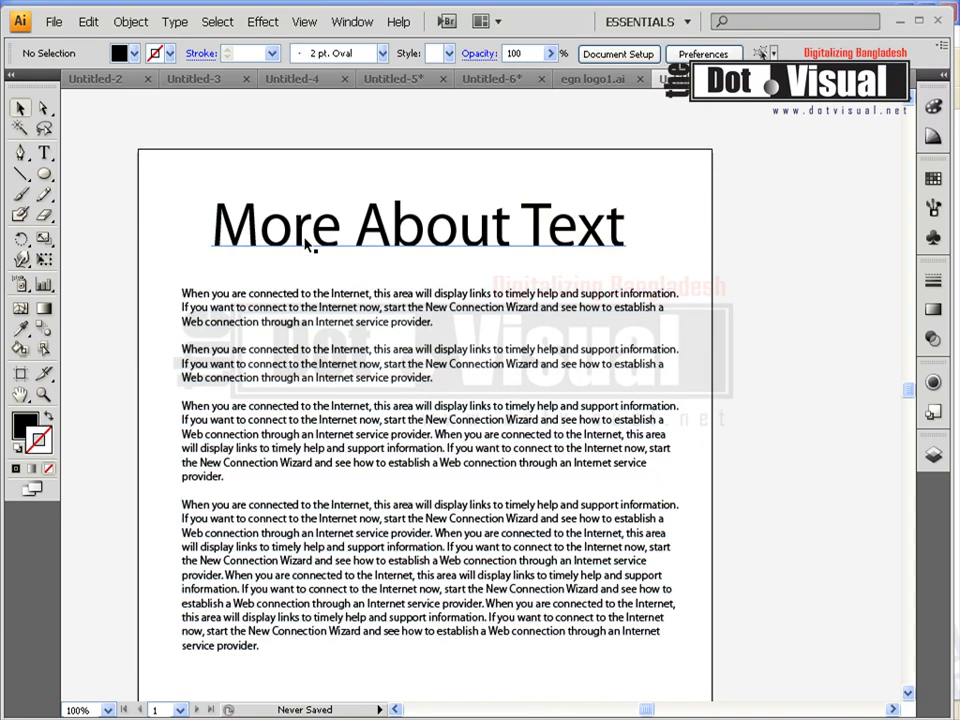
left_click(44, 393)
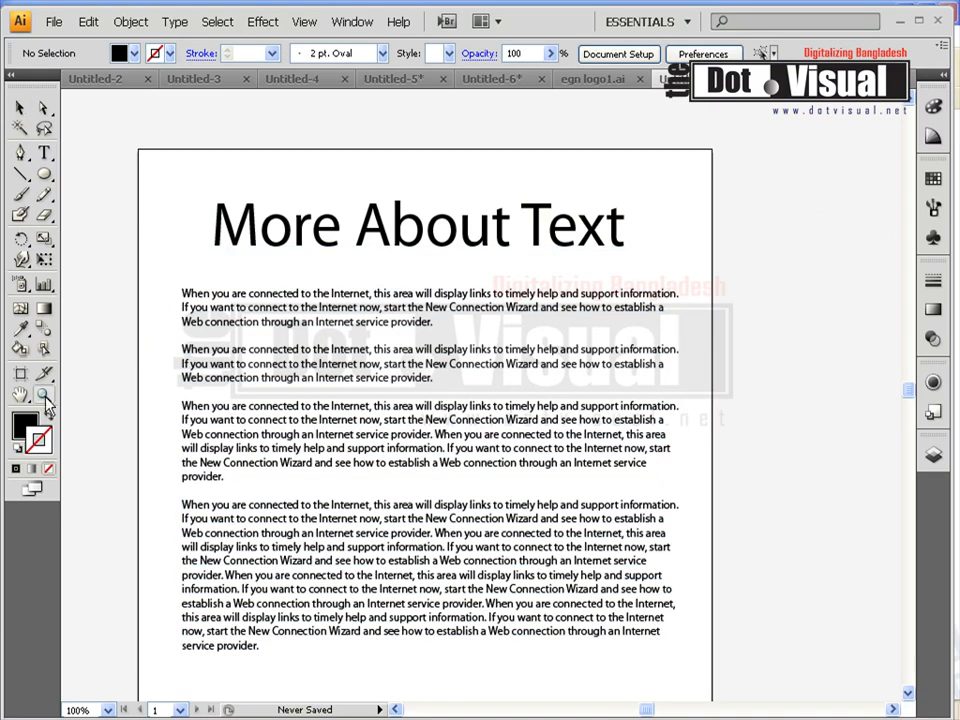
left_click(537, 236)
left_click_drag(369, 396, 508, 261)
left_click(20, 108)
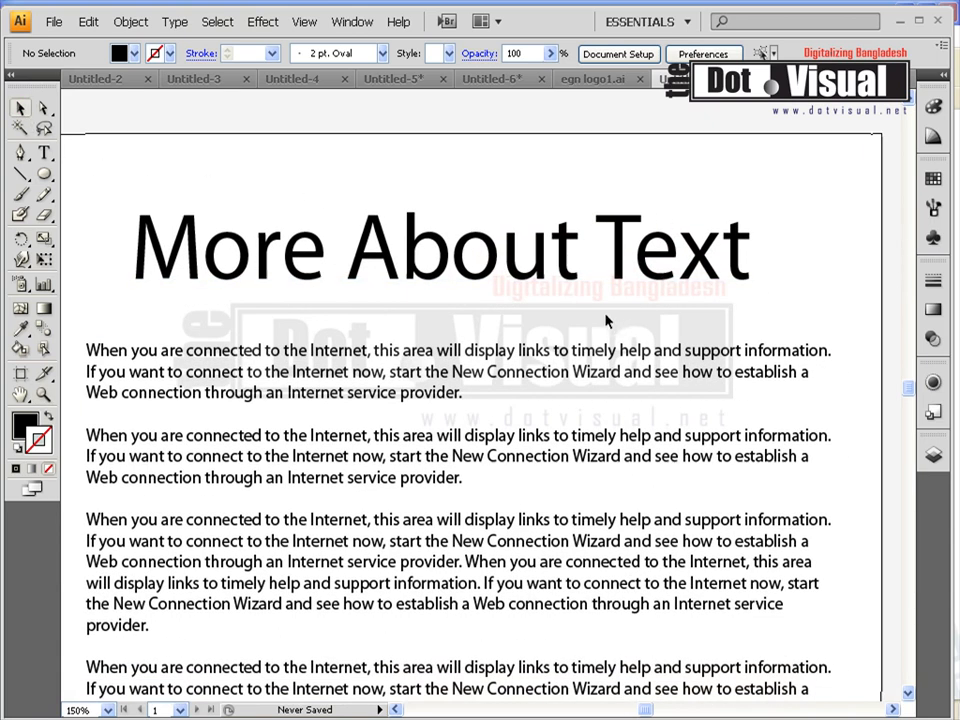
left_click(370, 277)
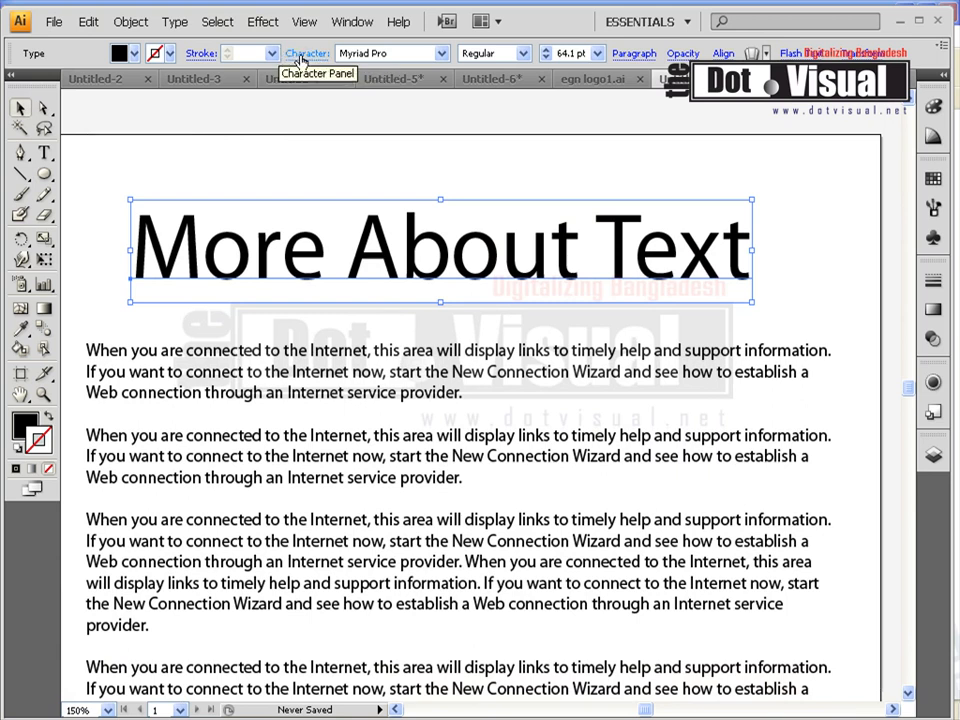
left_click(346, 26)
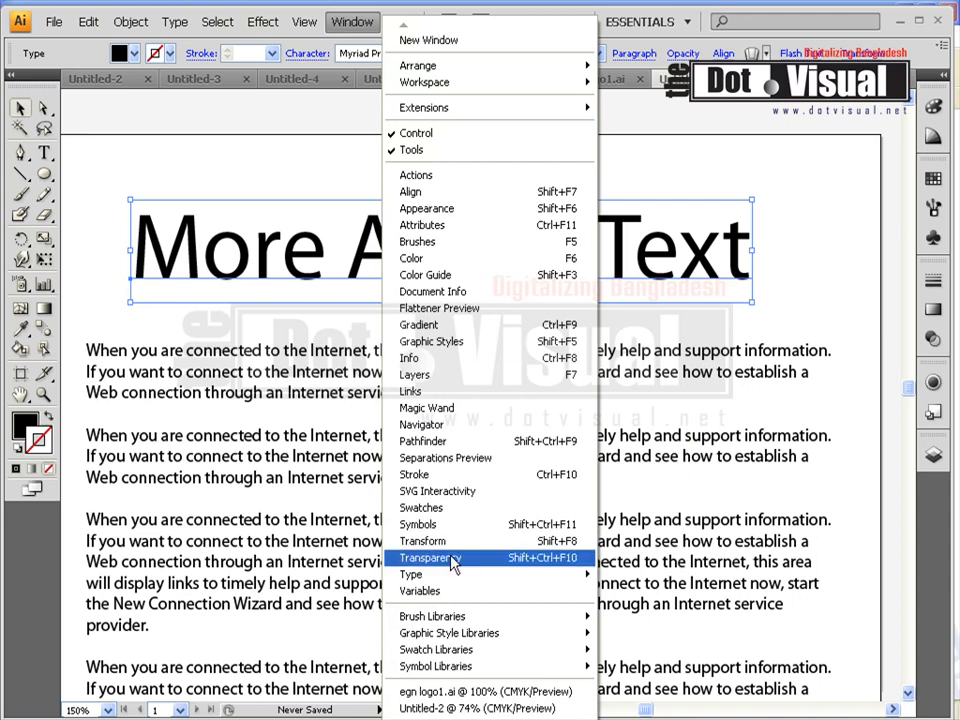
mouse_move(398, 575)
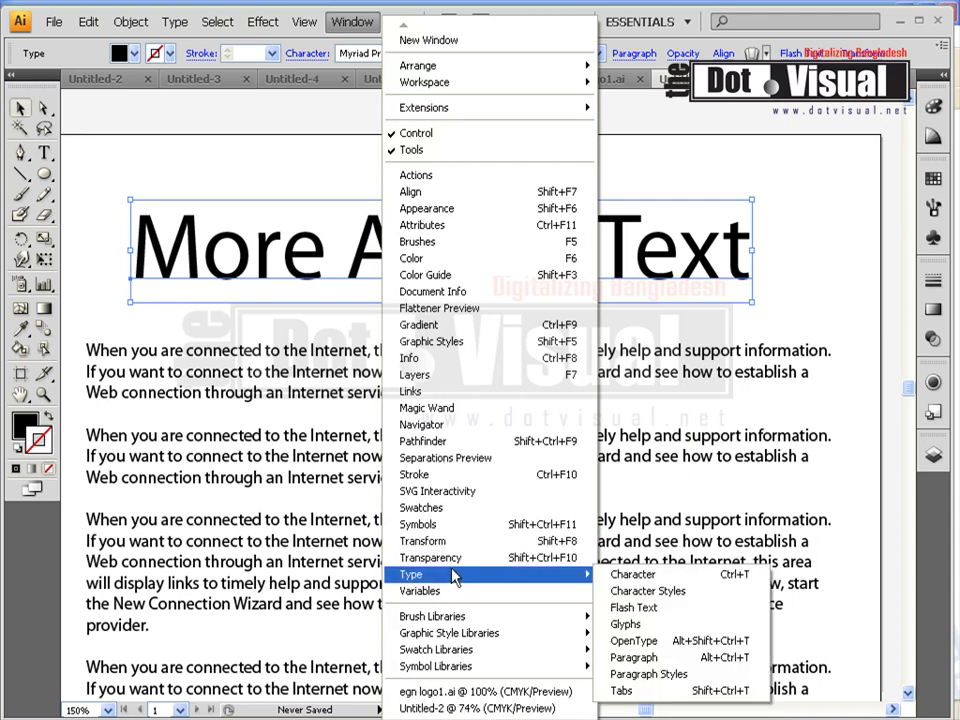
left_click(653, 575)
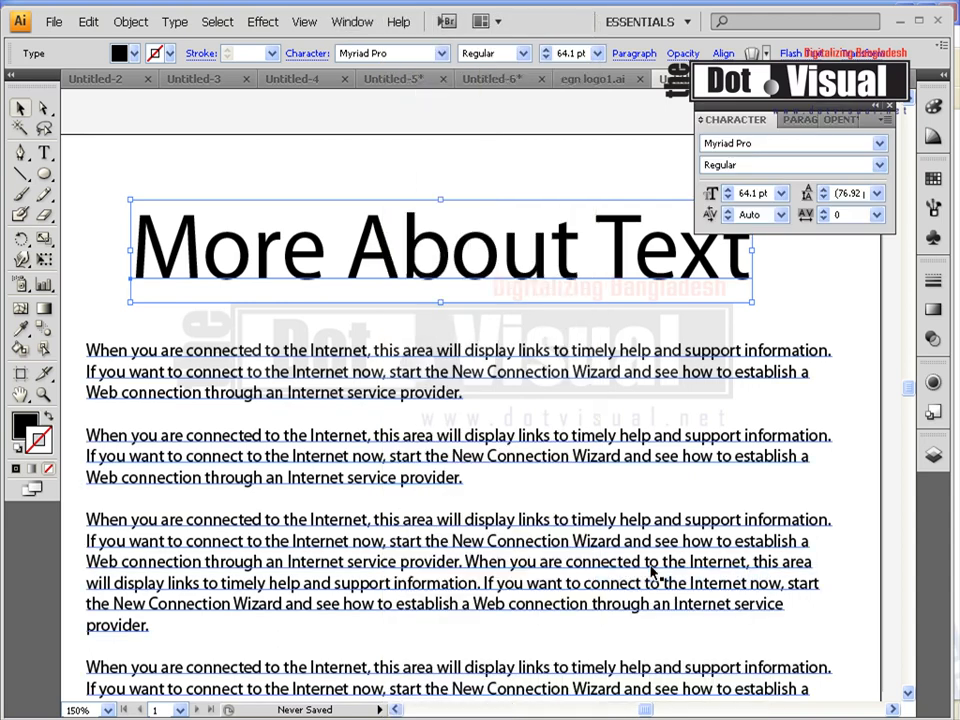
left_click(889, 106)
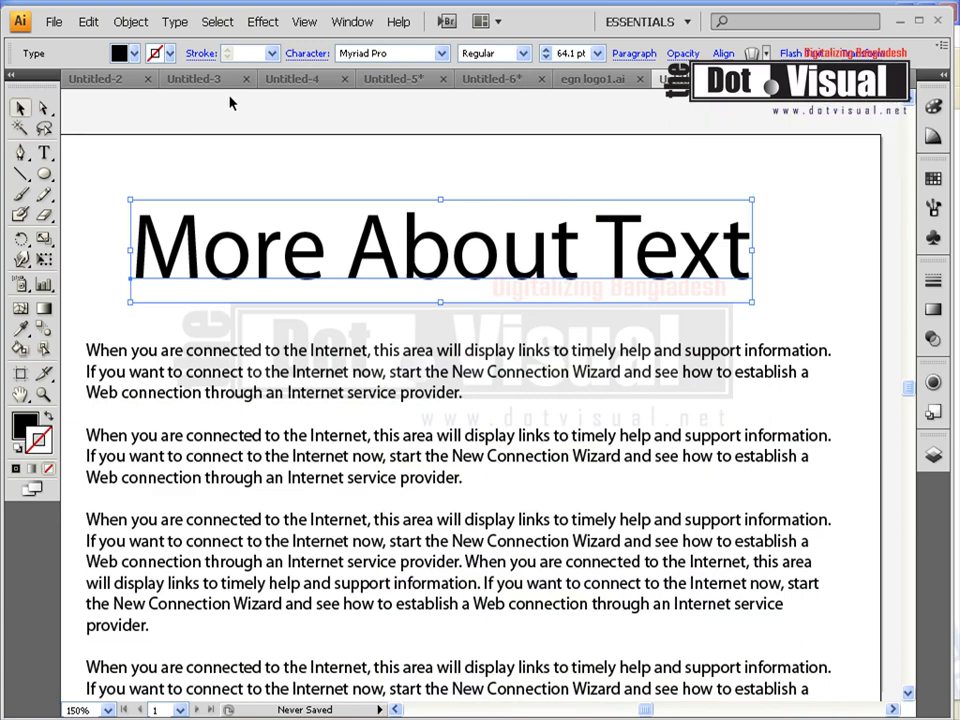
left_click(310, 55)
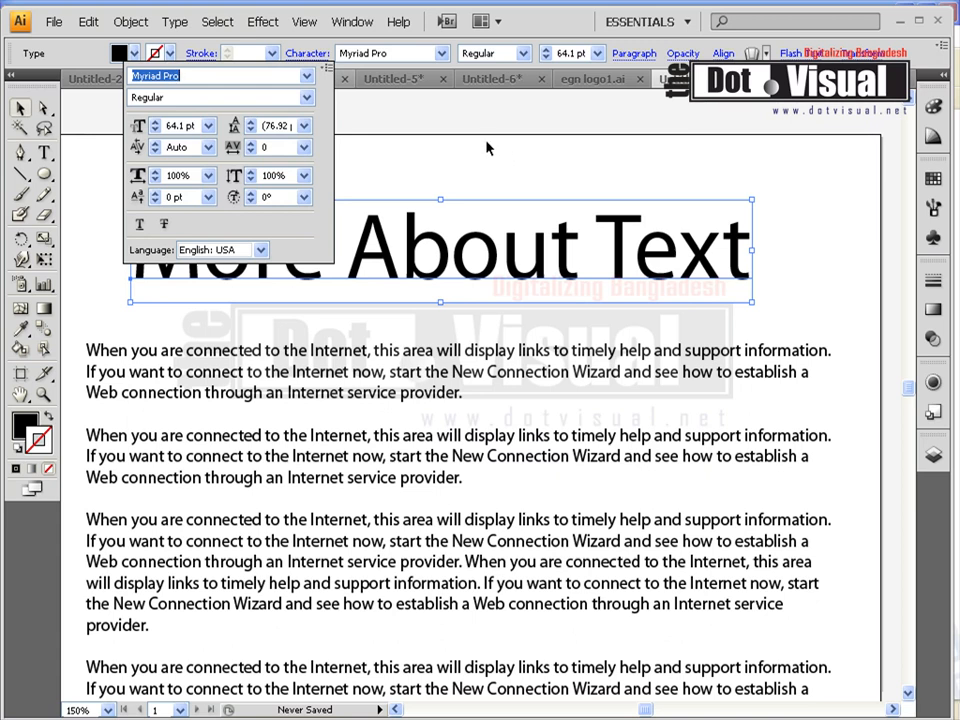
scroll(418, 418, "down", 5)
left_click(418, 418)
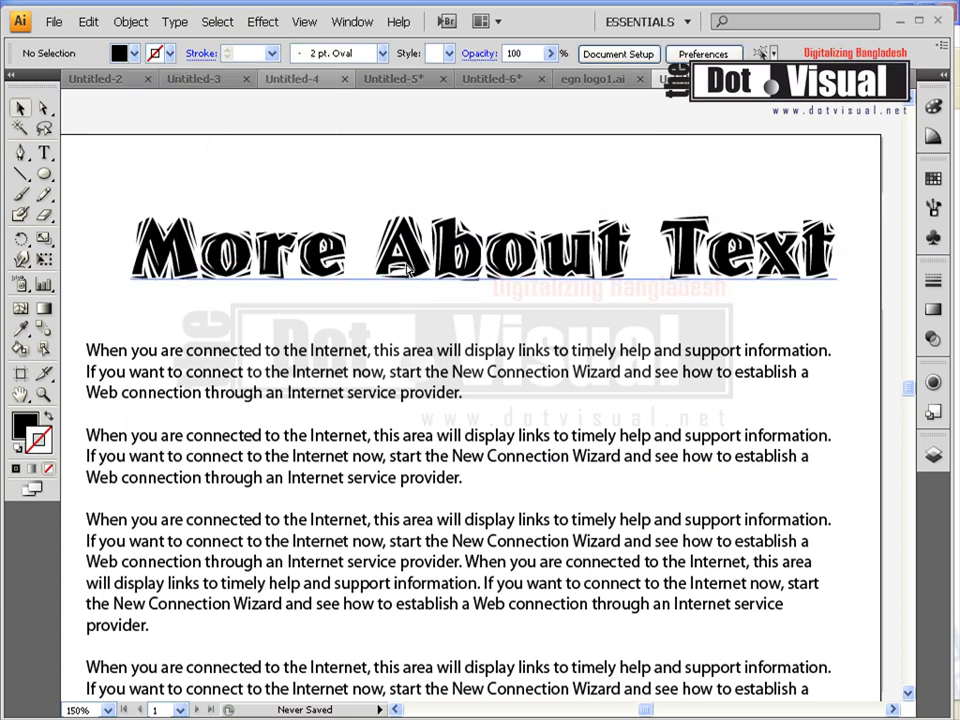
key("ctrl+z")
key("ctrl+z")
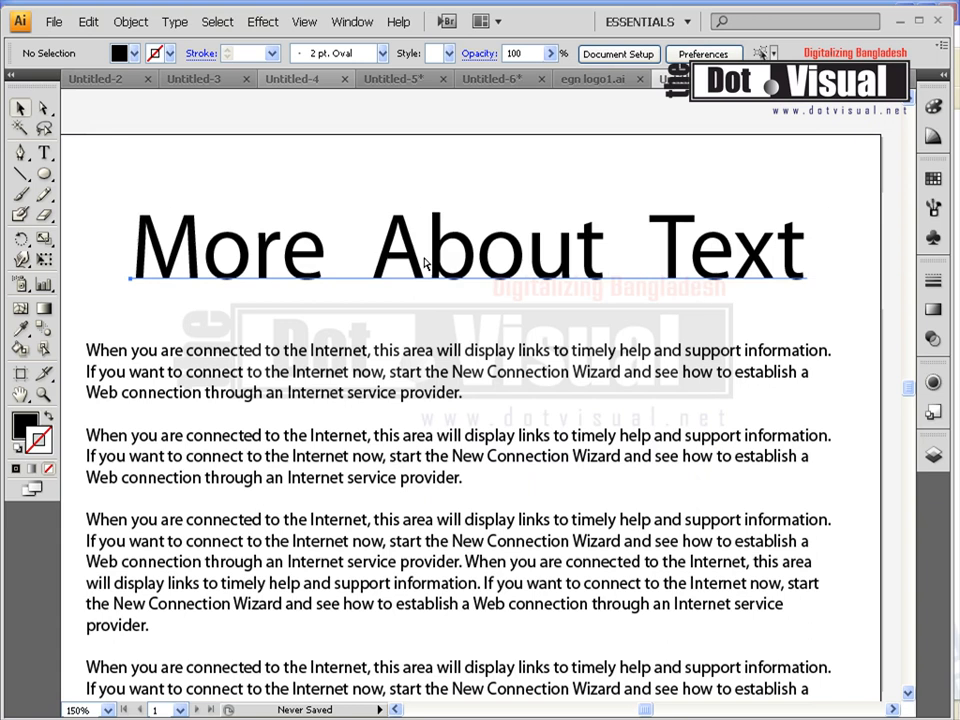
key("ctrl+z")
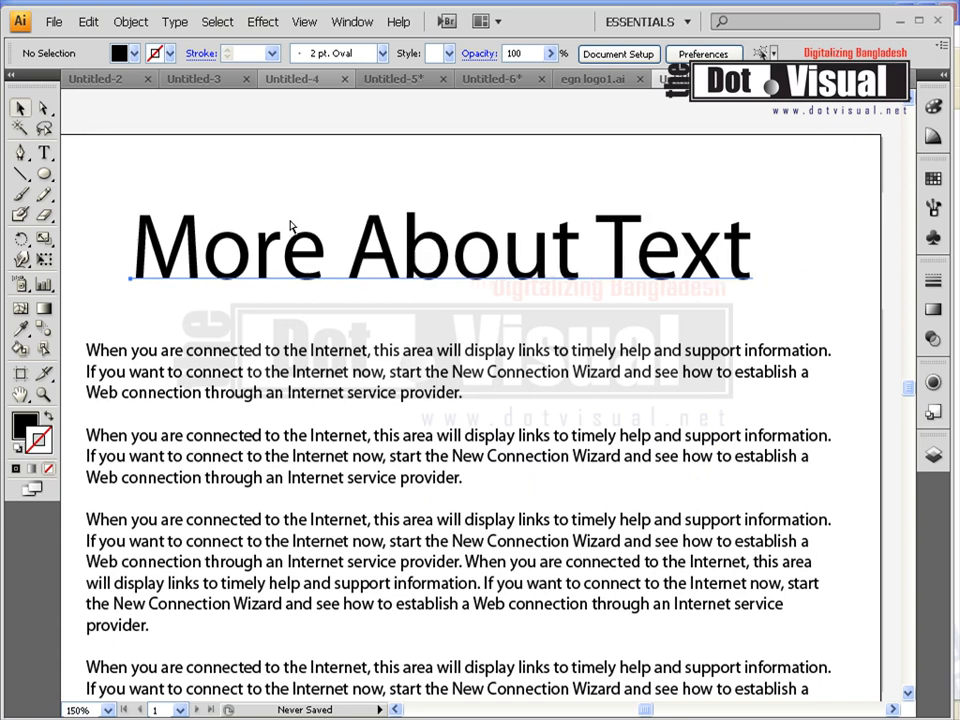
key("ctrl+a")
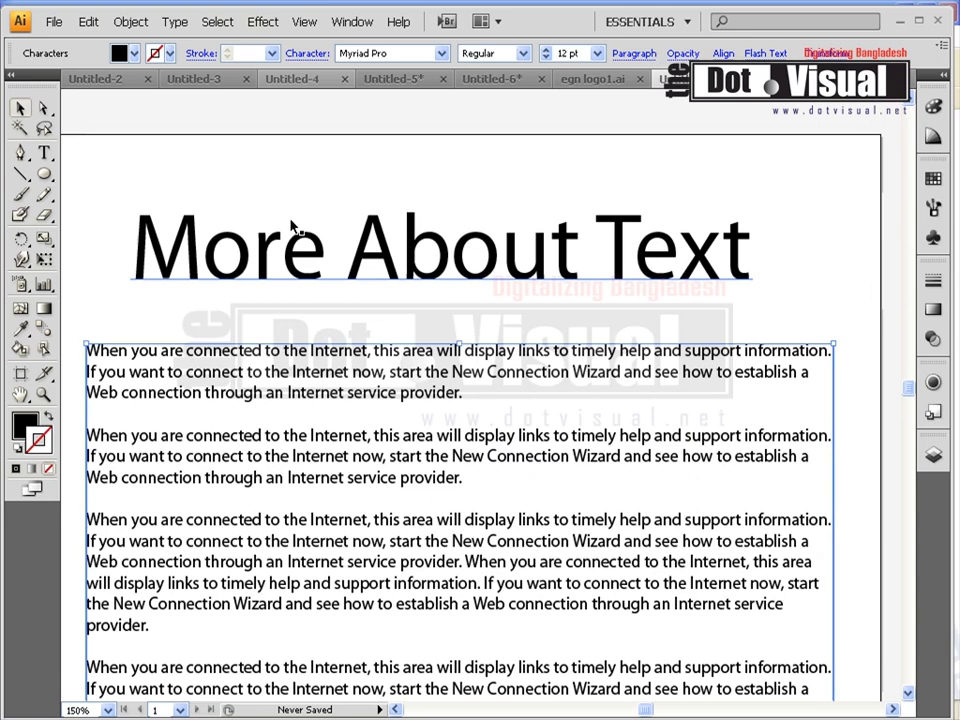
left_click(20, 107)
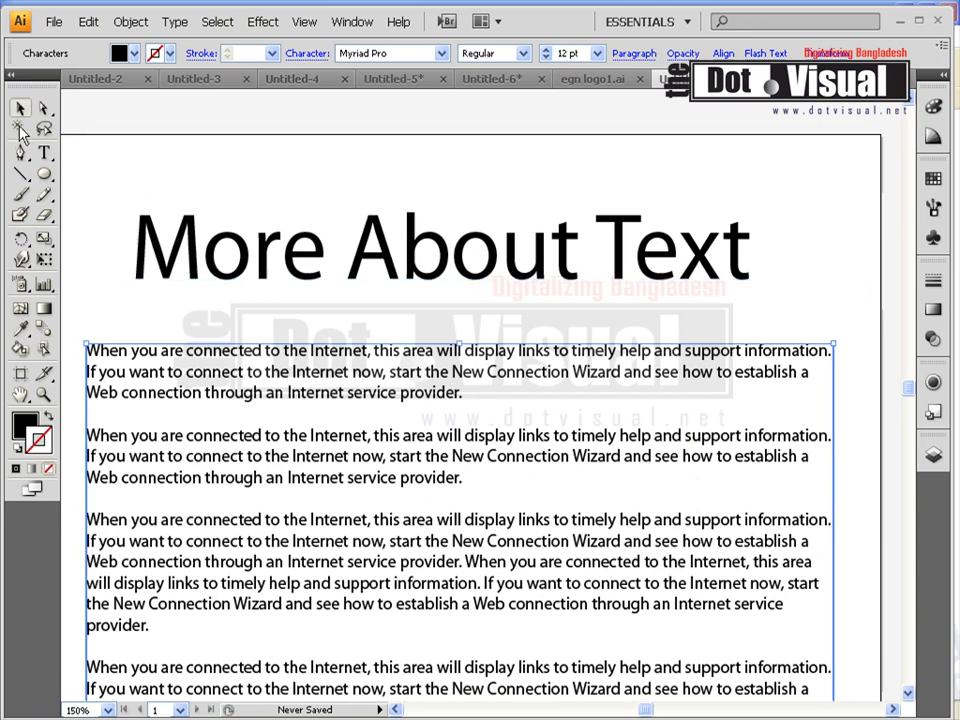
left_click(186, 155)
scroll(317, 332, "up", 1)
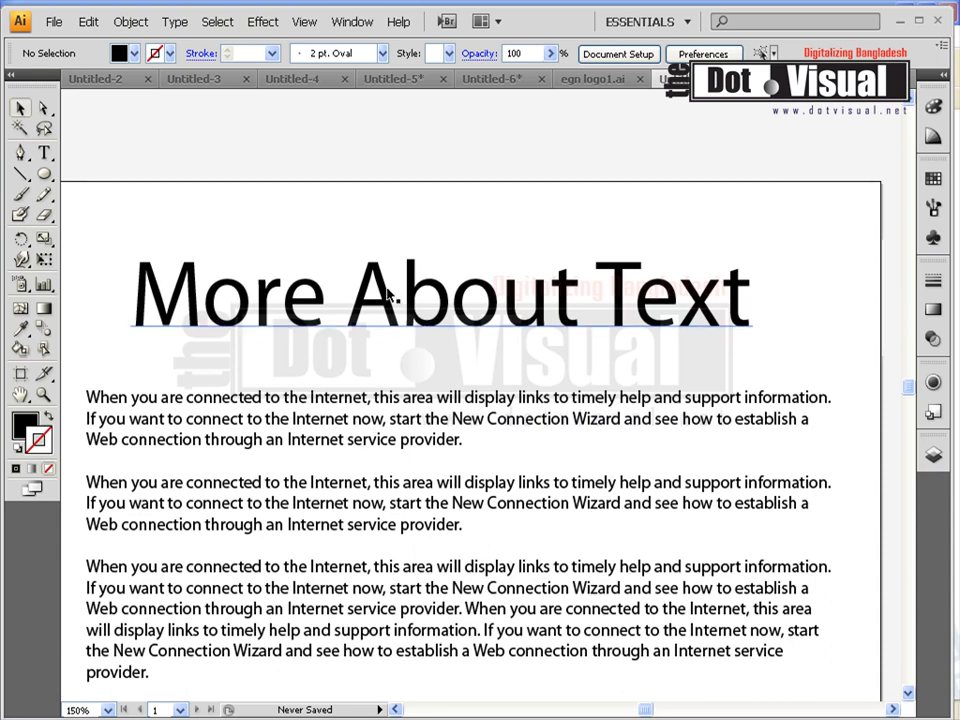
- Try the OCR A Std and Orator Std fonts on the "More About Text" heading through its Character settings
left_click(311, 293)
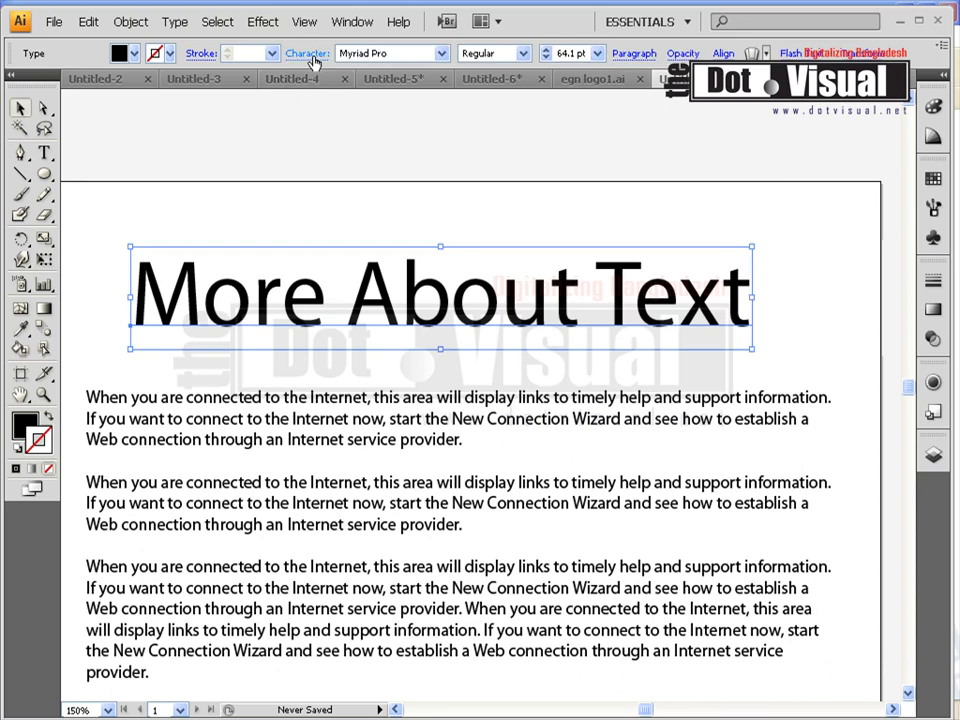
scroll(306, 229, "up", 2)
scroll(306, 229, "up", 1)
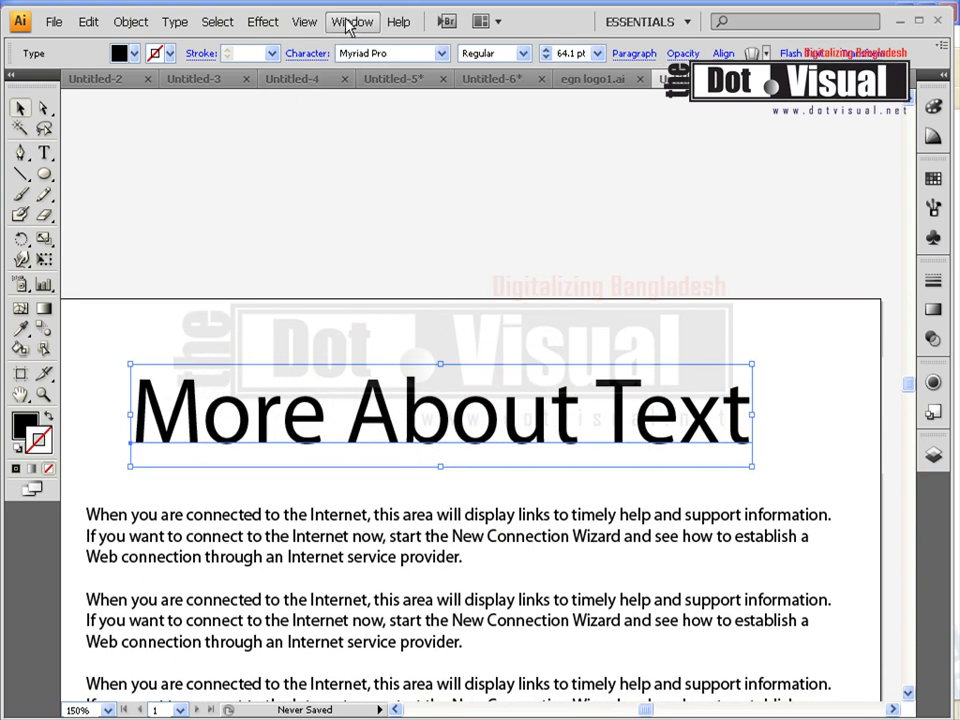
left_click(307, 53)
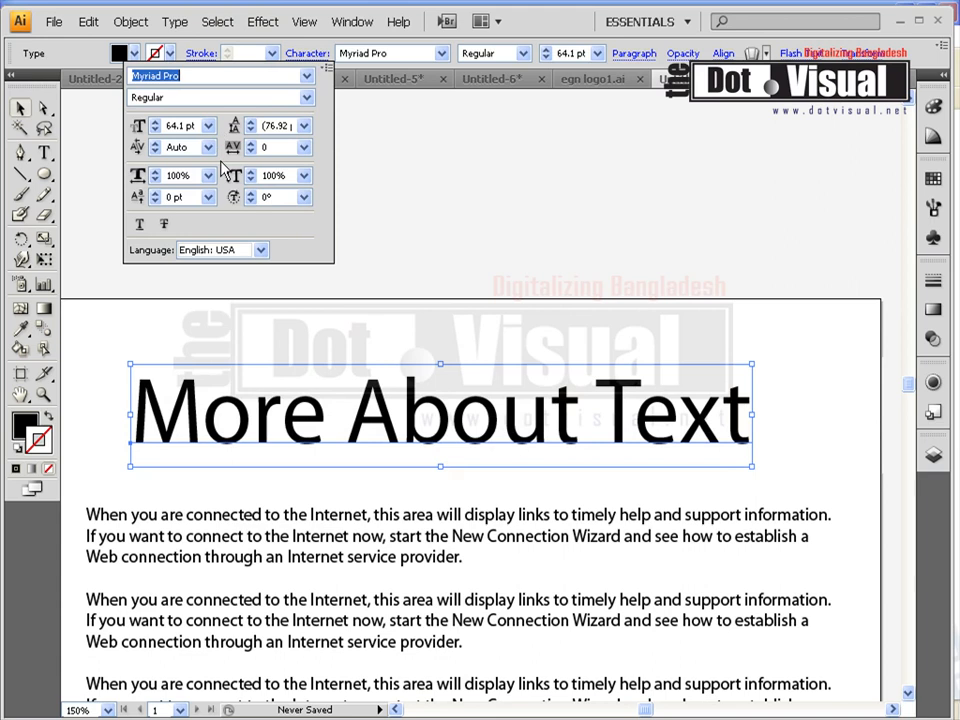
left_click(307, 77)
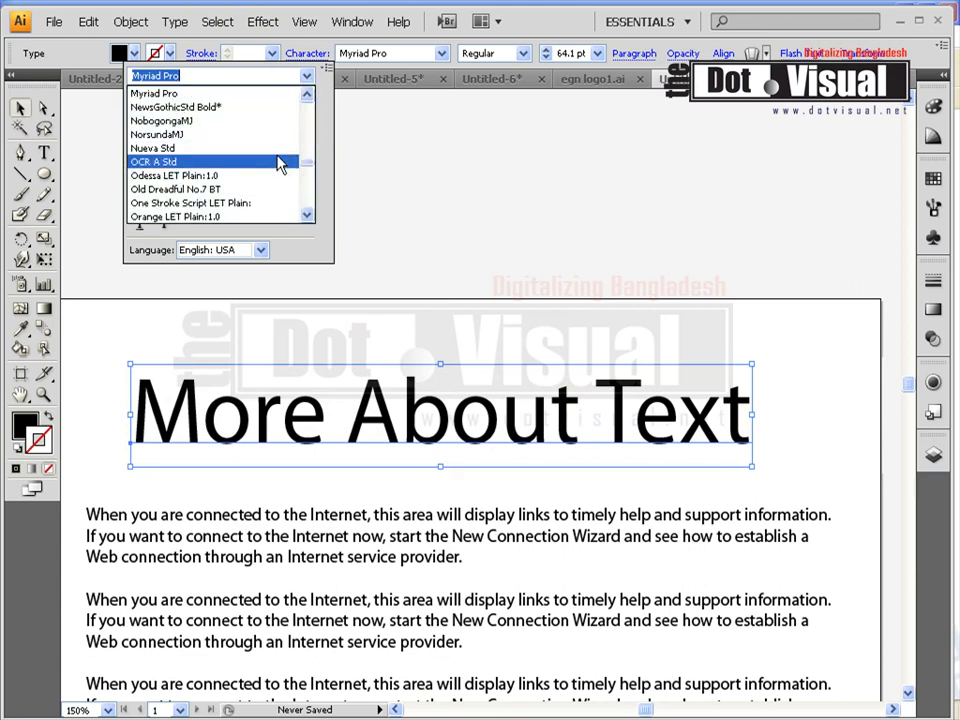
left_click(280, 157)
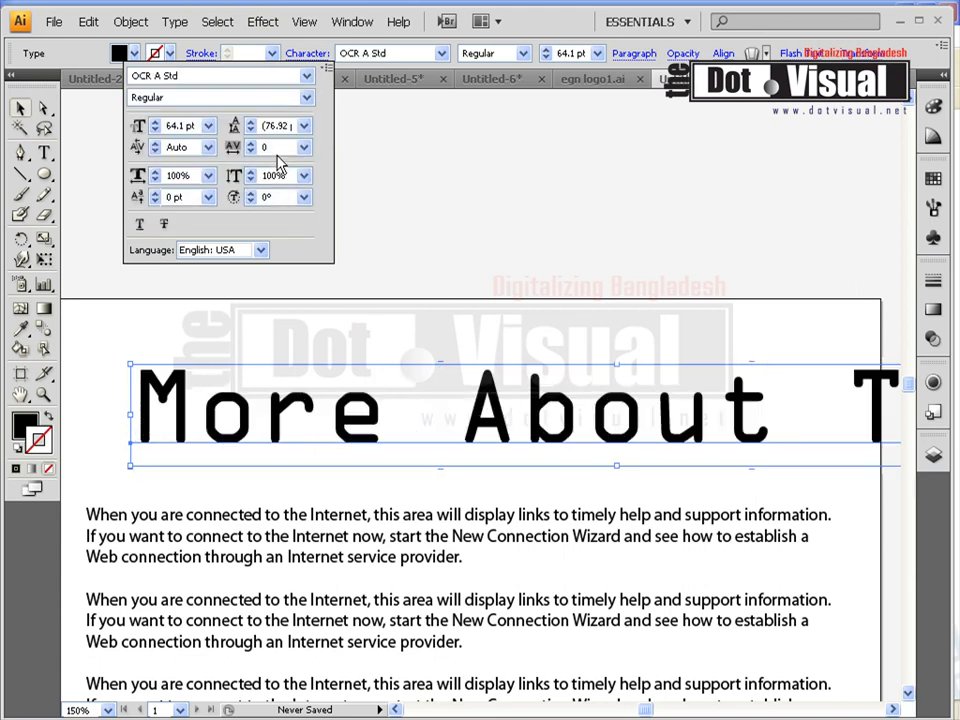
left_click(311, 82)
left_click(225, 162)
- Change the heading's font to Prestige Elite Std Bold and close the Character settings
left_click(309, 78)
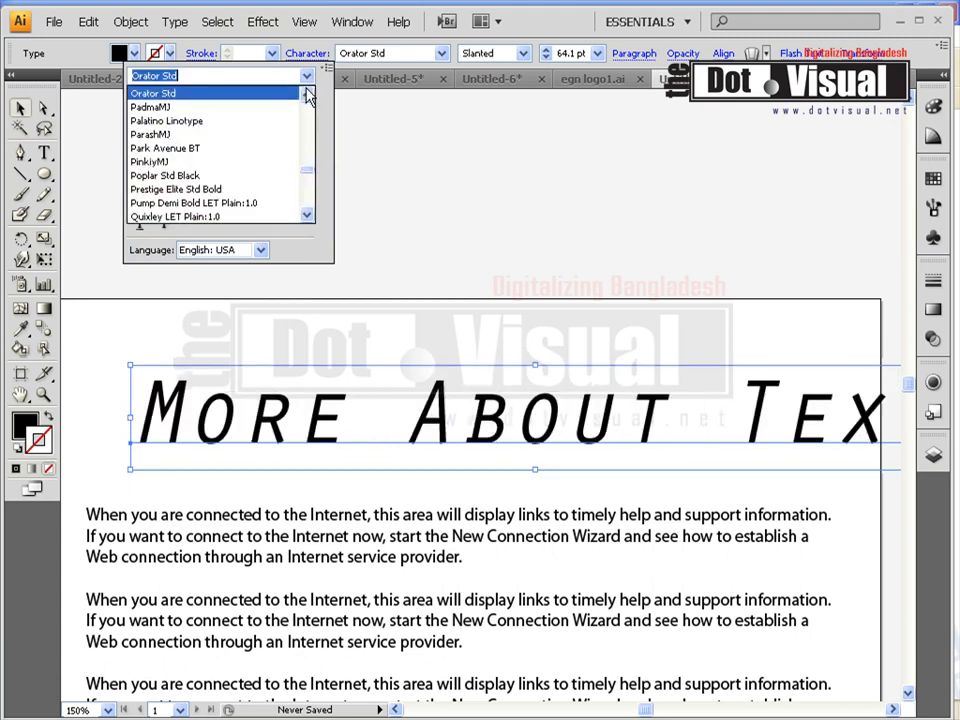
left_click(251, 189)
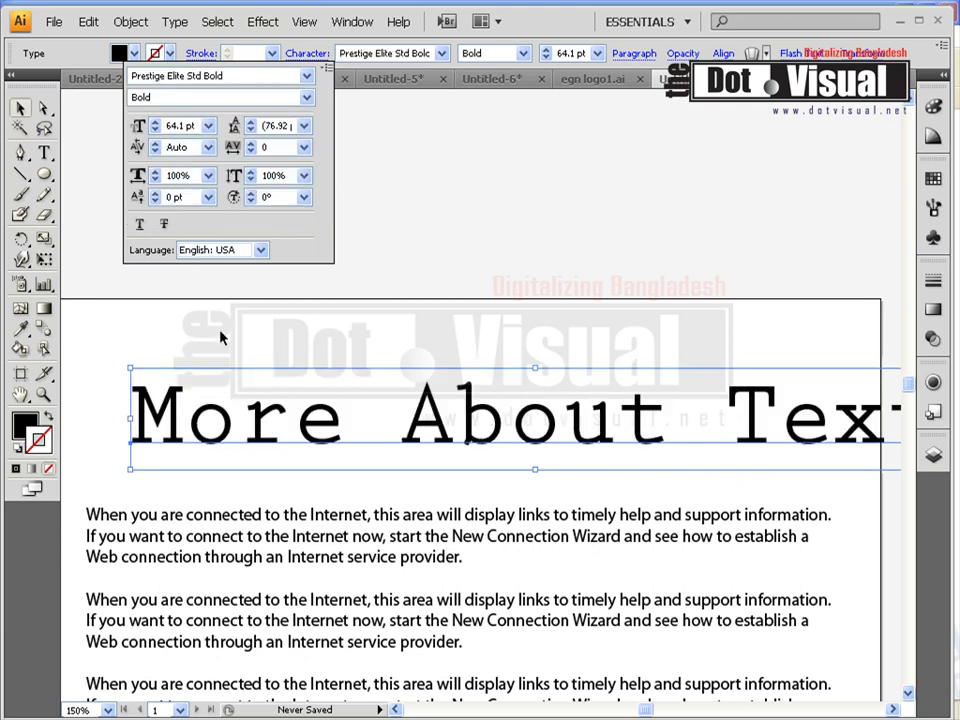
left_click(521, 15)
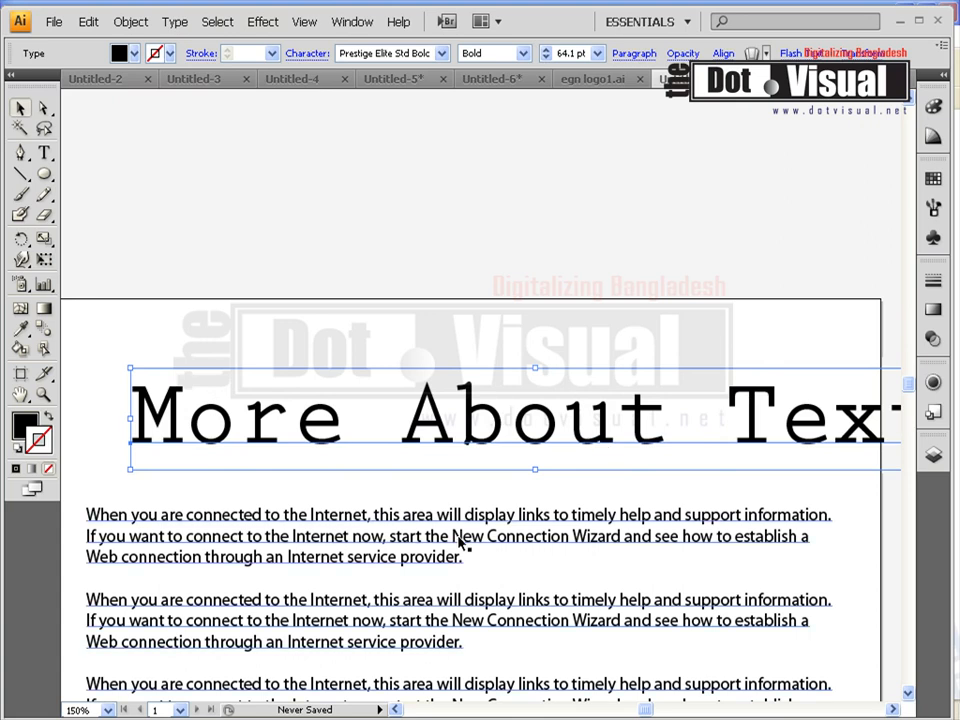
- Move the heading leftward until its first letter roughly lines up with the left edge of the body paragraphs
scroll(462, 541, "down", 3)
scroll(265, 345, "up", 1)
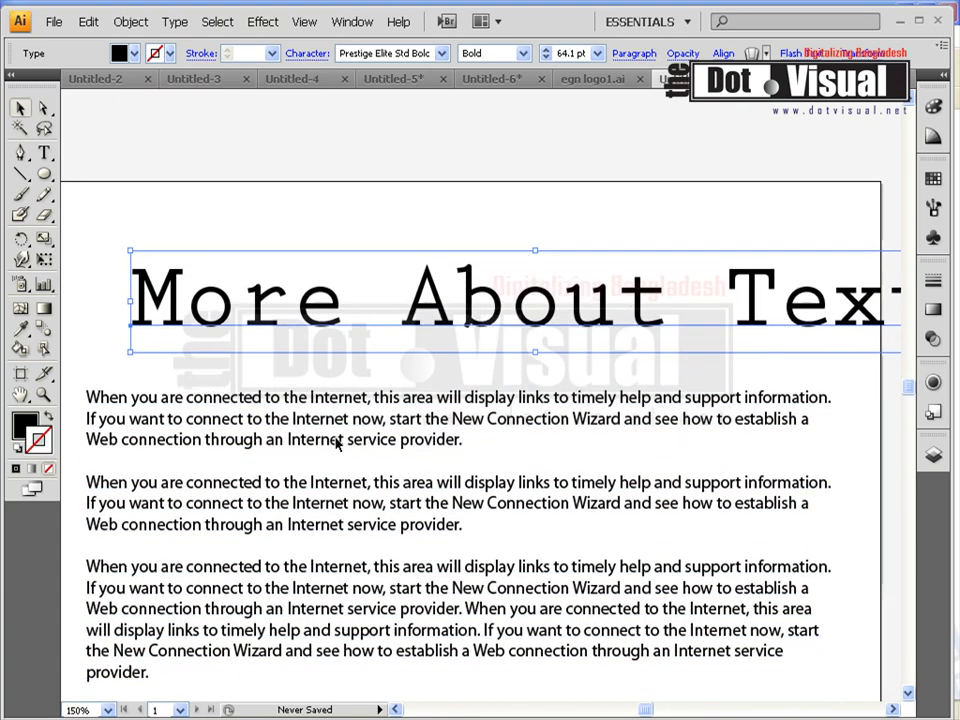
left_click_drag(265, 322, 215, 322)
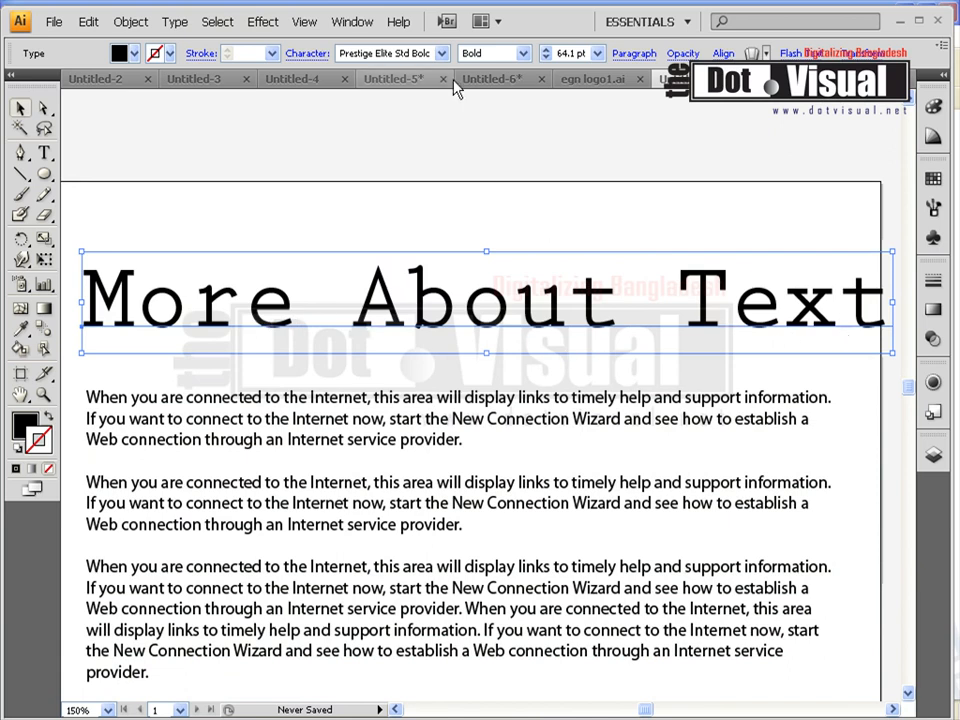
- Choose Bold as the font style of the heading
left_click(515, 54)
left_click(505, 73)
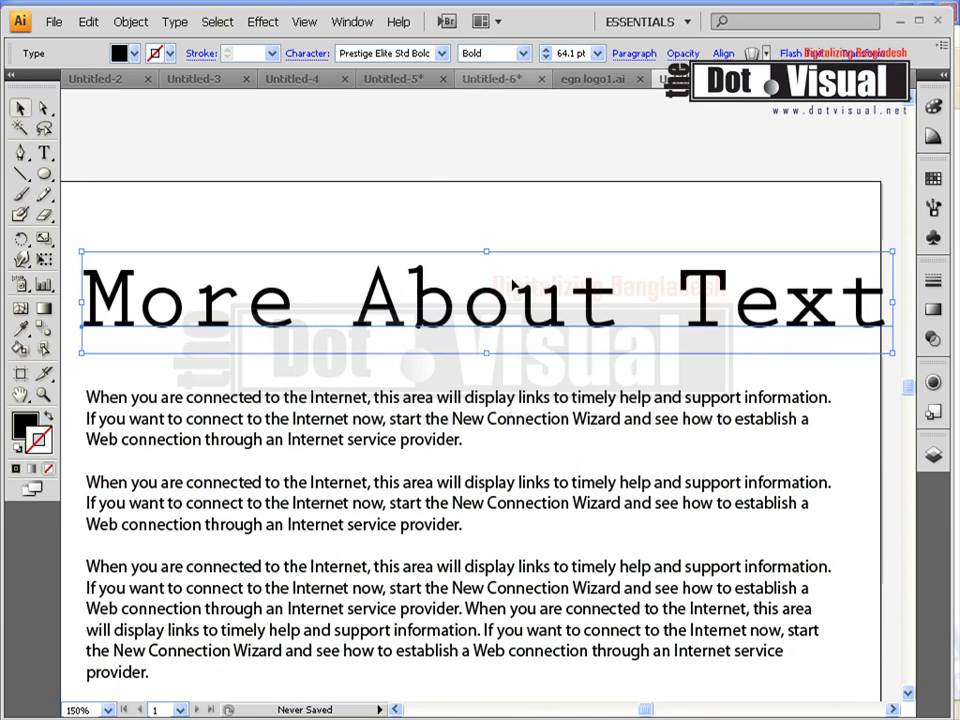
left_click(521, 54)
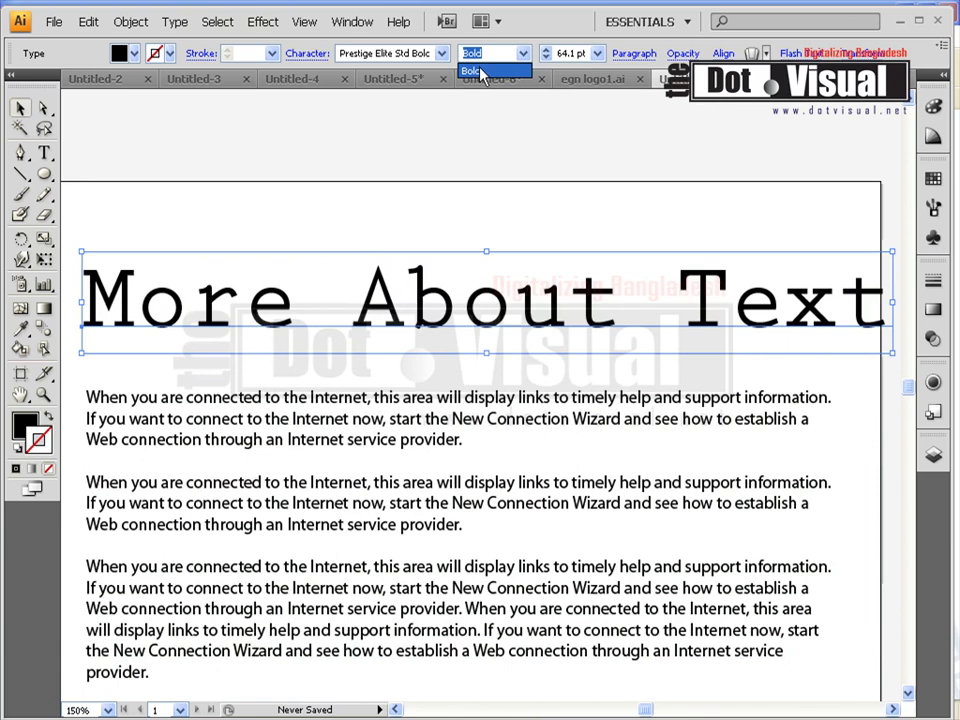
left_click(482, 69)
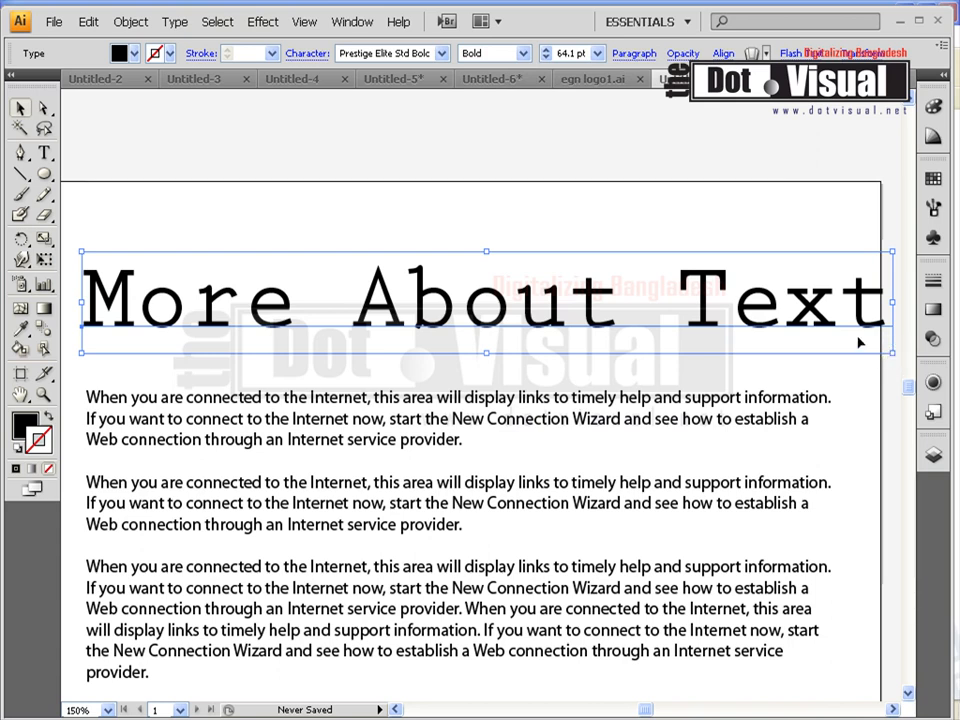
- Try a font size of 48 pt on the heading, and settle on 60 pt
left_click(597, 53)
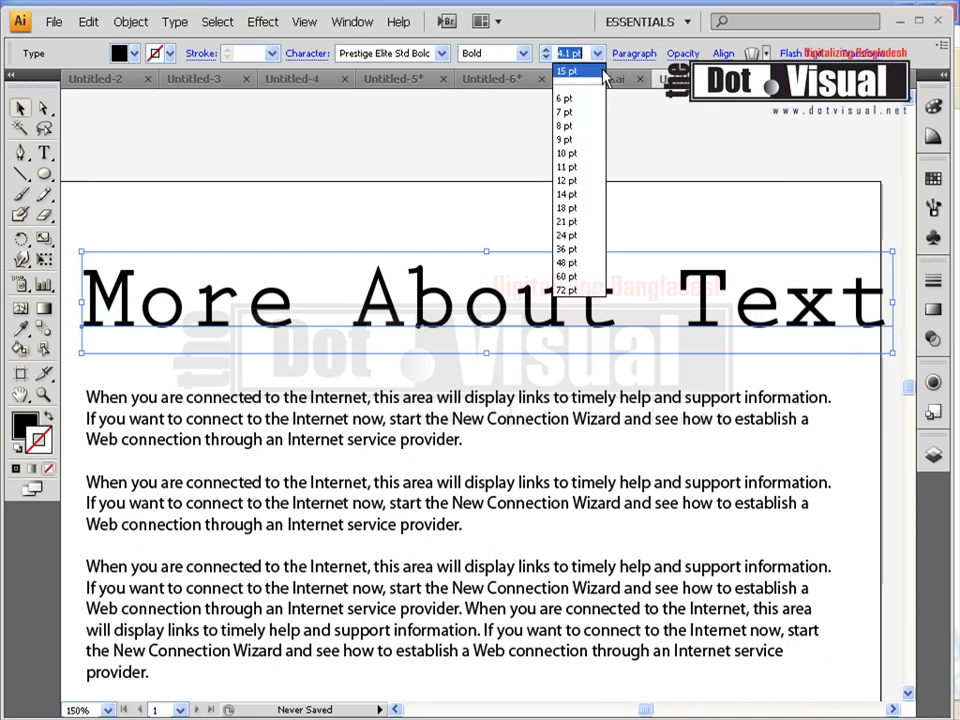
left_click(576, 264)
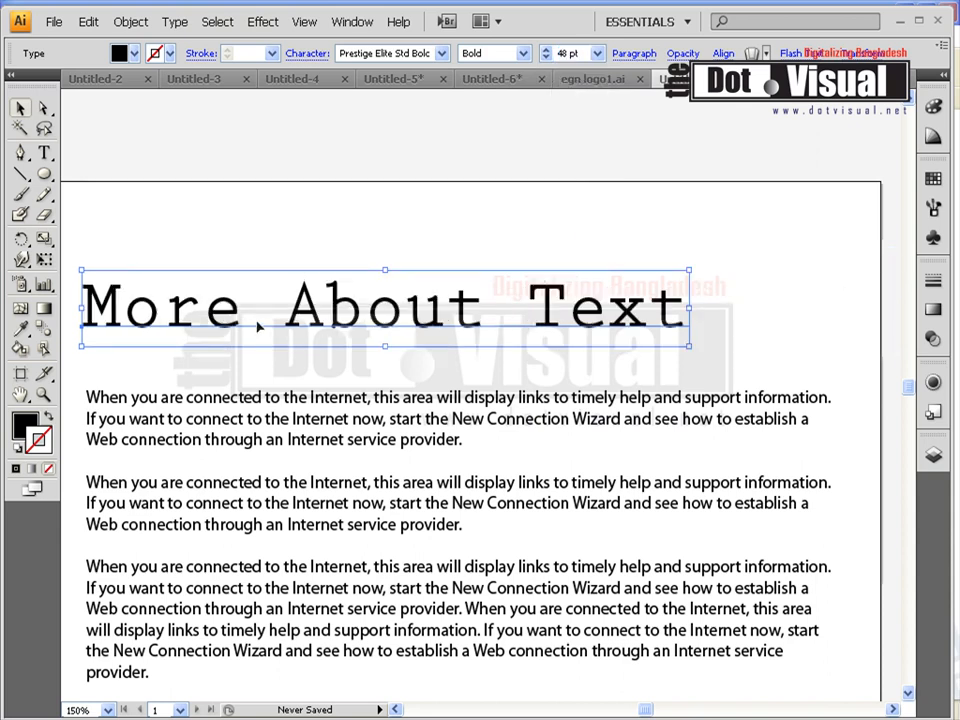
left_click(597, 53)
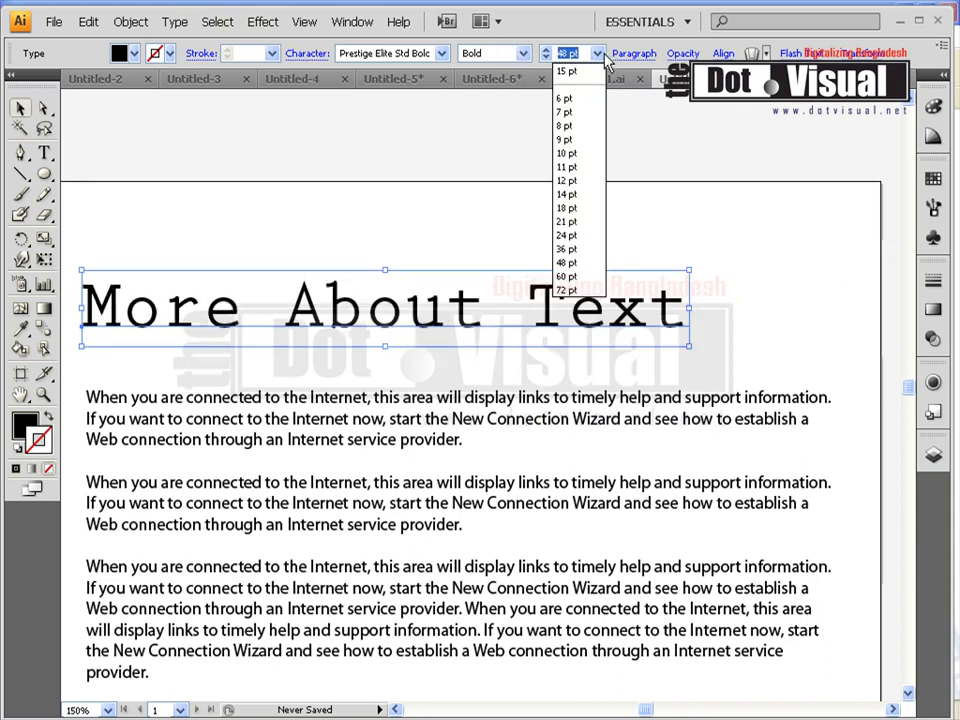
left_click(592, 276)
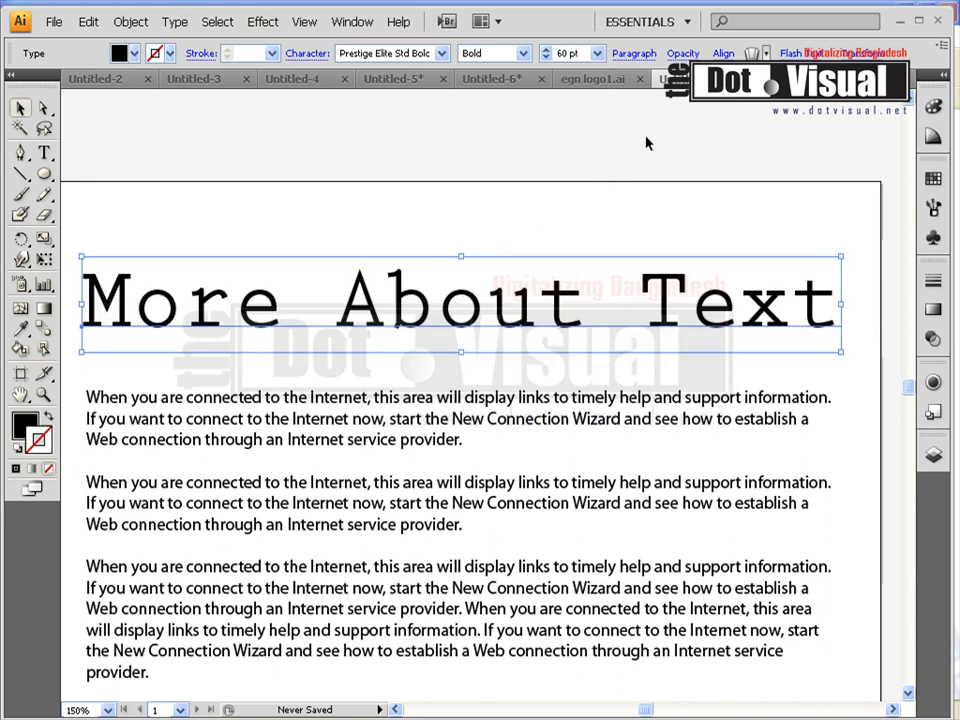
left_click(597, 53)
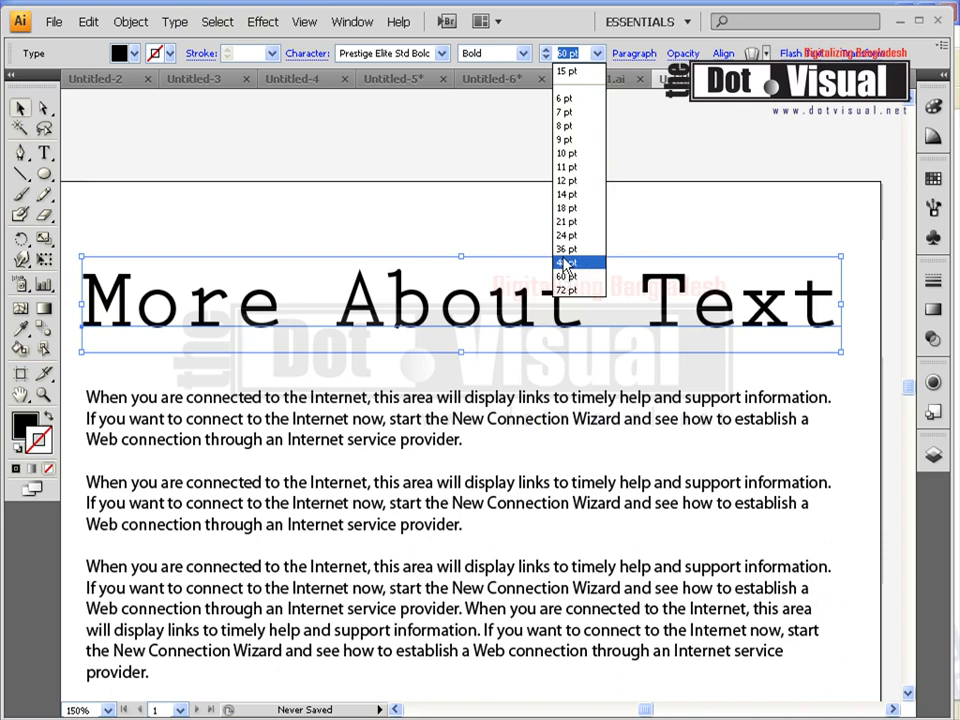
left_click(579, 52)
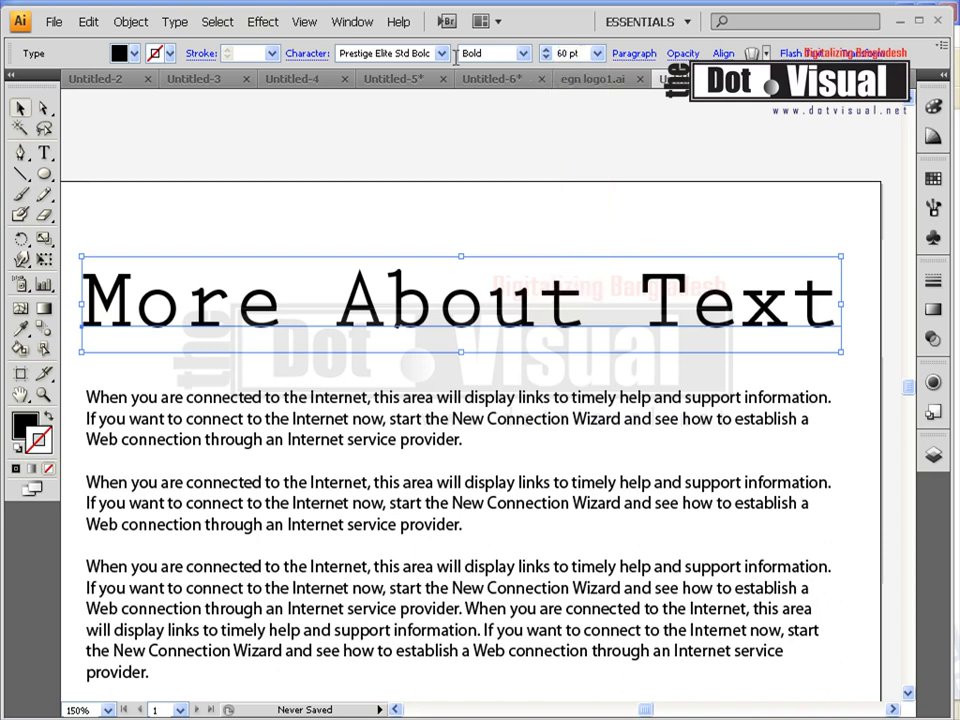
- Set the heading's font size to 56 pt and move the heading slightly up, farther from the body paragraphs
left_click(547, 55)
type("56")
key("Return")
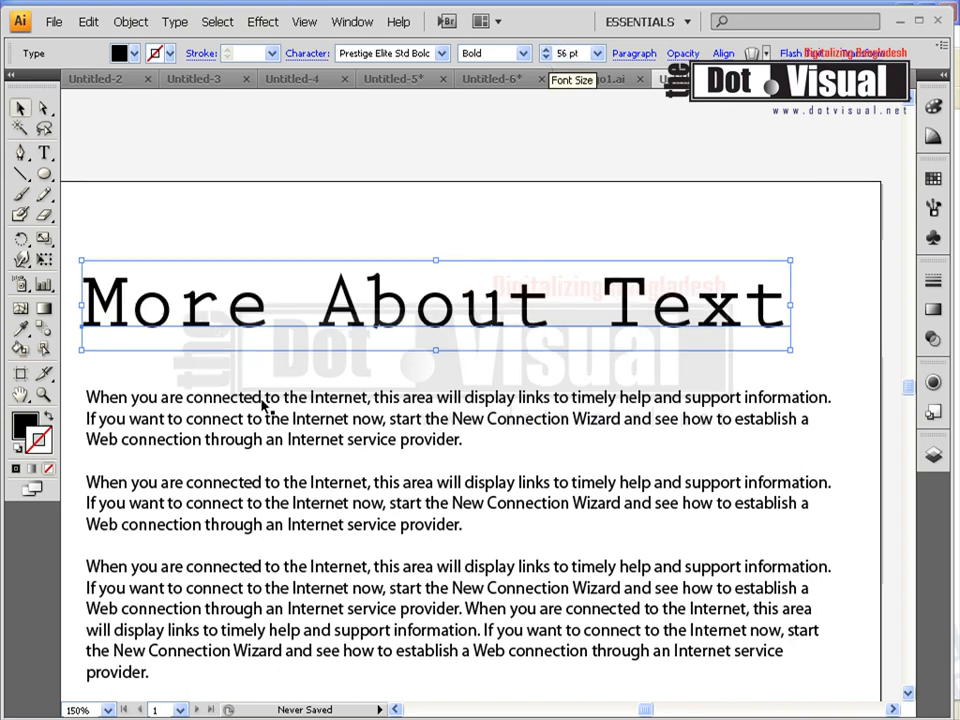
left_click_drag(385, 325, 410, 273)
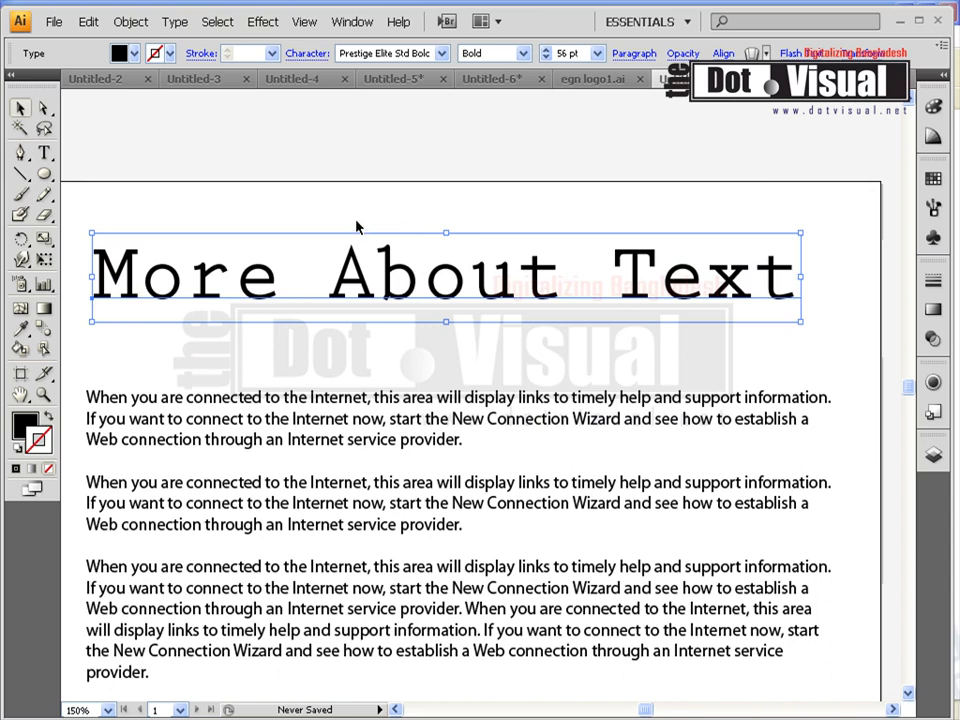
- Review the preset font sizes, keep 56 pt for the heading, and nudge the heading slightly to the right
left_click(597, 54)
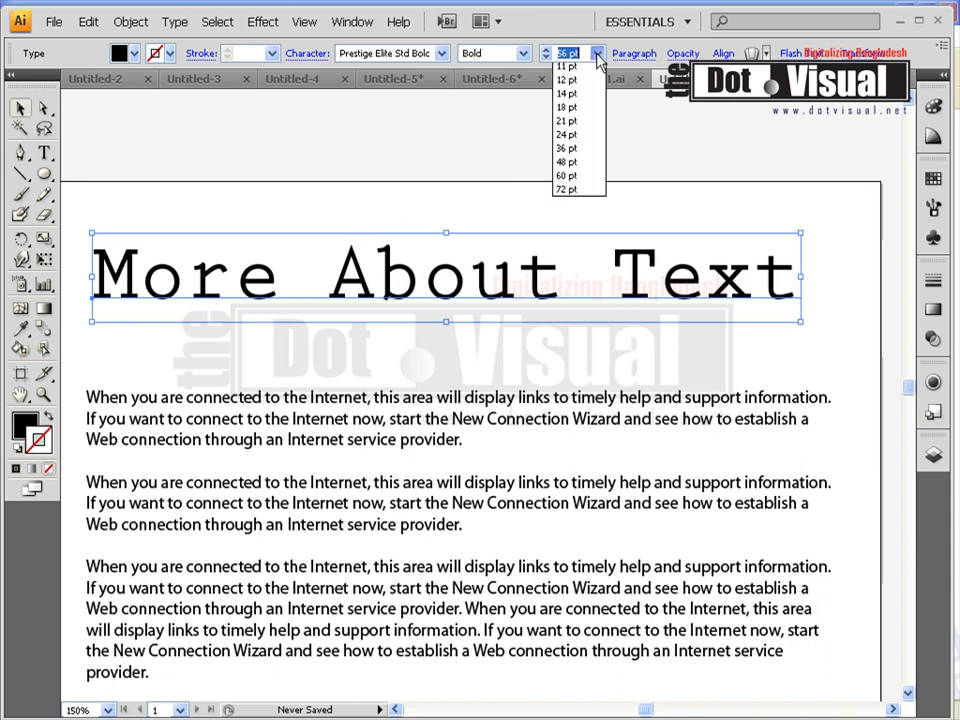
left_click(597, 54)
left_click(597, 54)
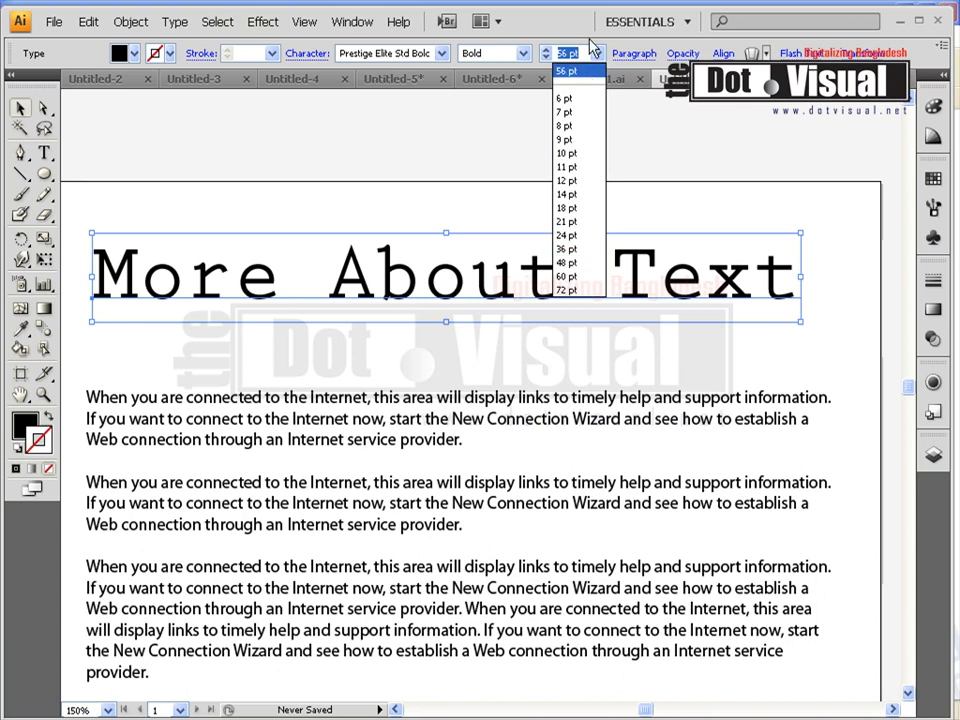
left_click(587, 74)
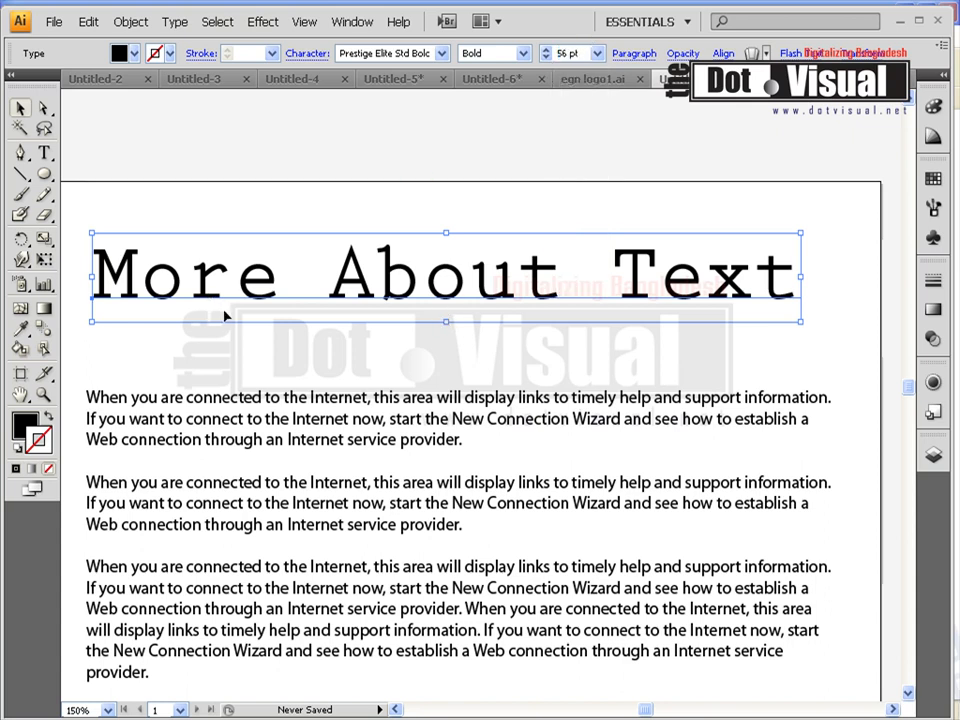
left_click_drag(221, 296, 228, 296)
left_click(309, 100)
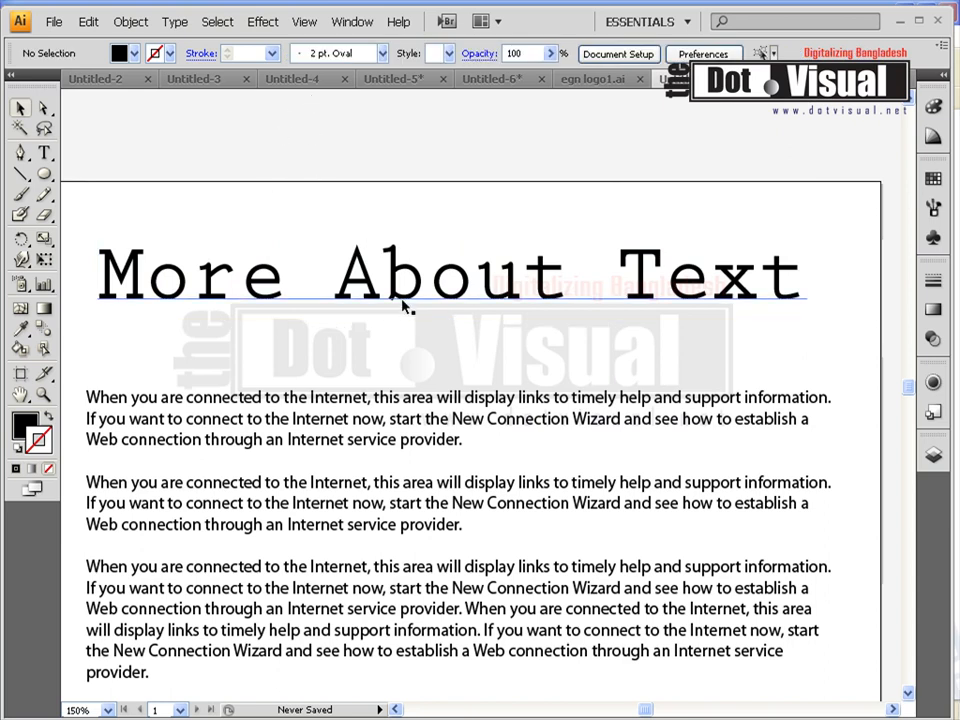
left_click(156, 287)
double_click(150, 285)
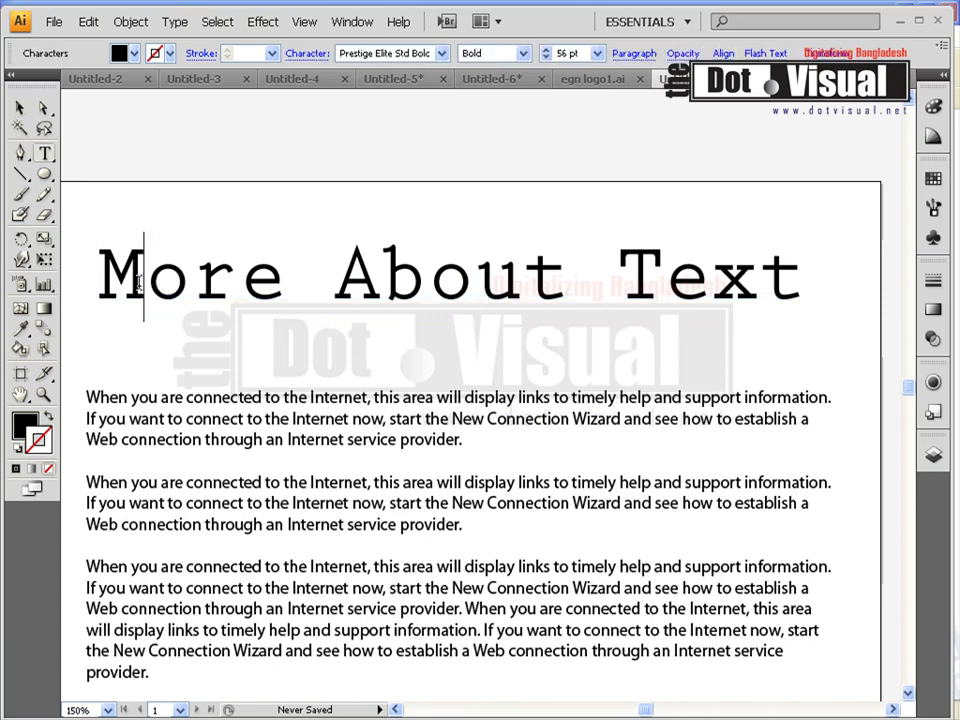
left_click_drag(98, 280, 800, 280)
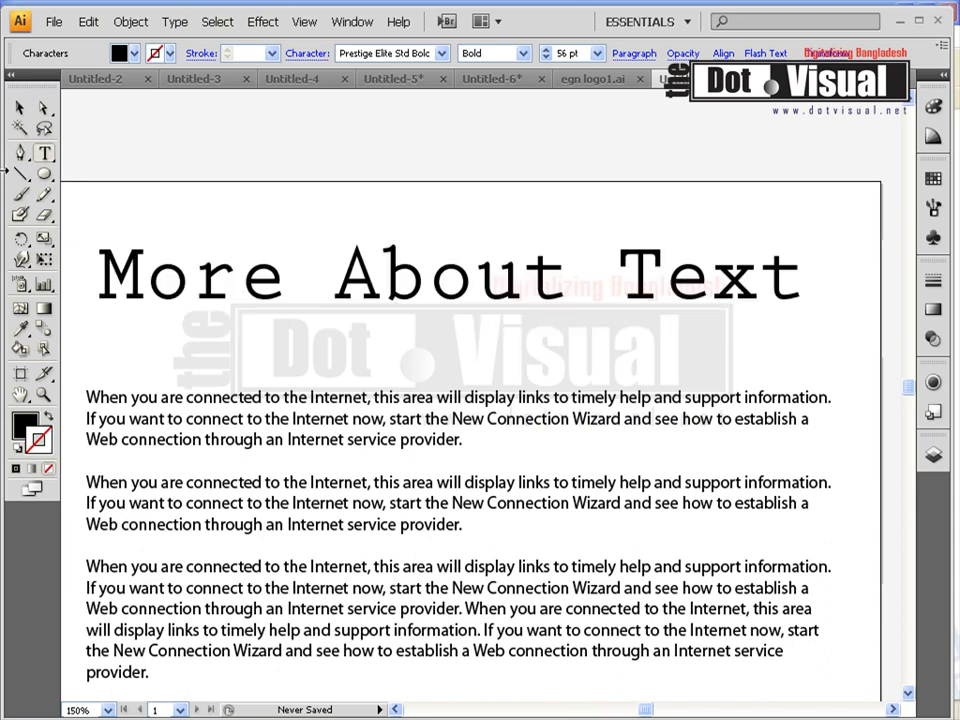
left_click(20, 107)
scroll(133, 372, "up", 2)
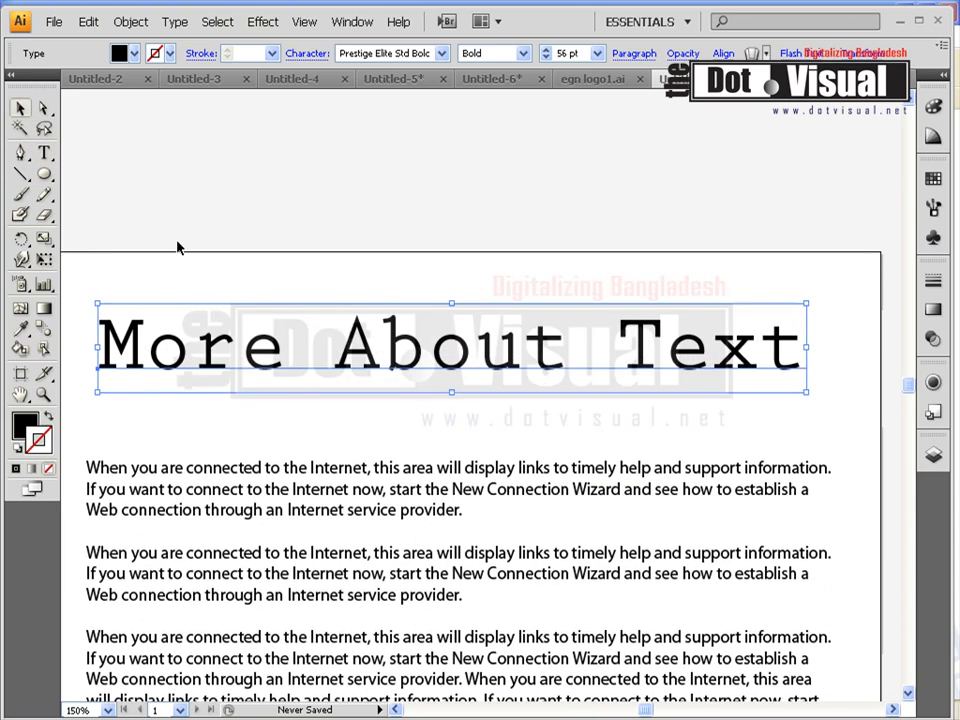
- Select only the word "More" in the heading and reduce its tracking gradually to -18
double_click(160, 353)
left_click_drag(101, 349, 280, 349)
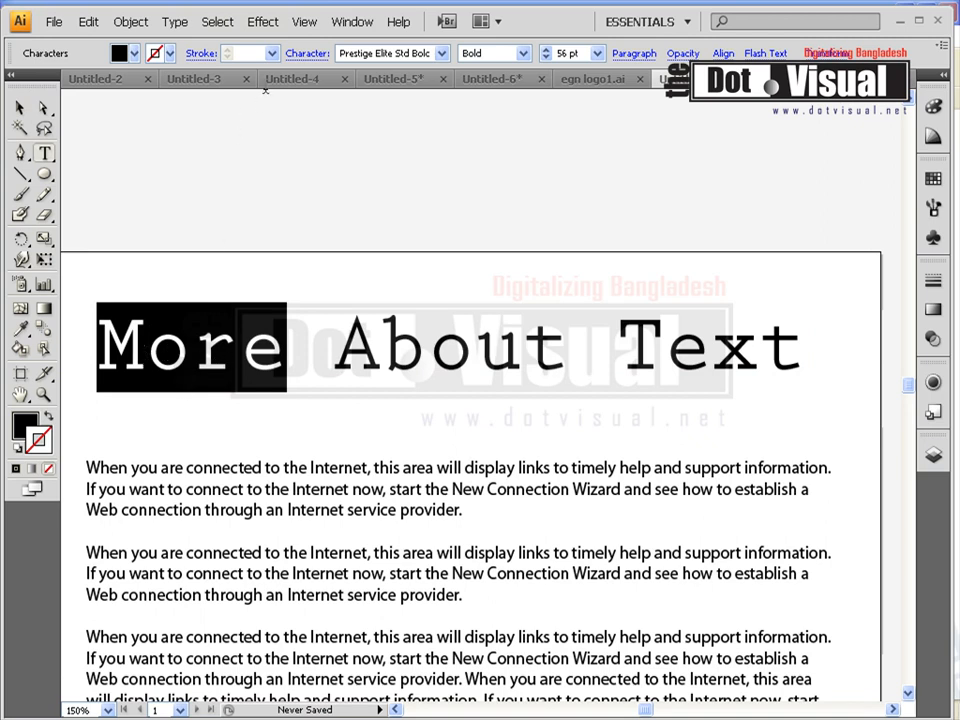
left_click(306, 58)
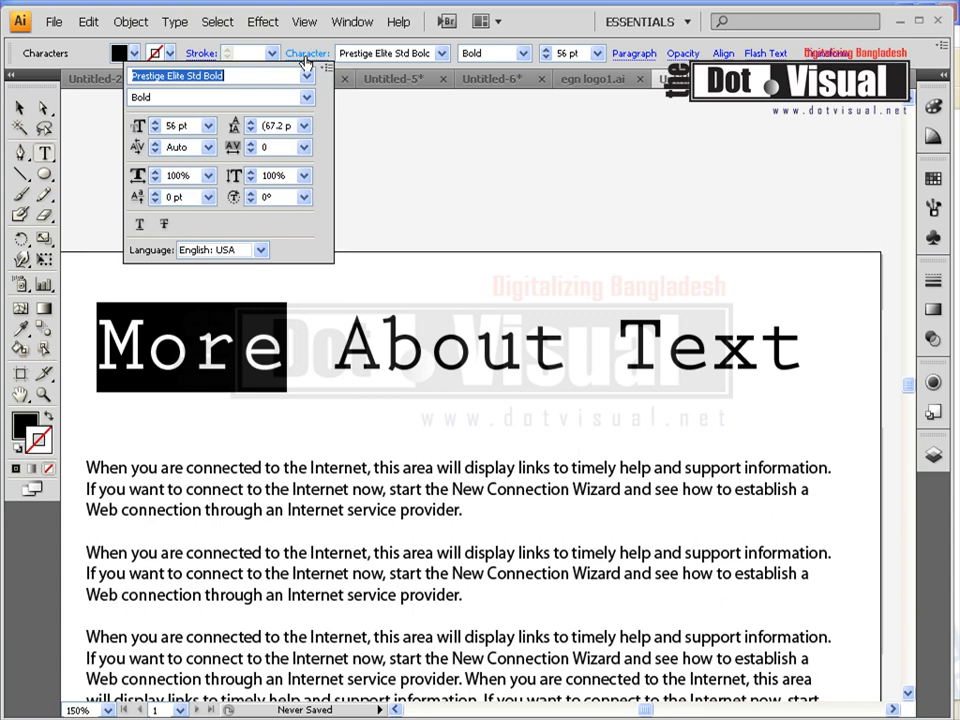
left_click(249, 152)
left_click(249, 152)
left_click(250, 153)
left_click(250, 154)
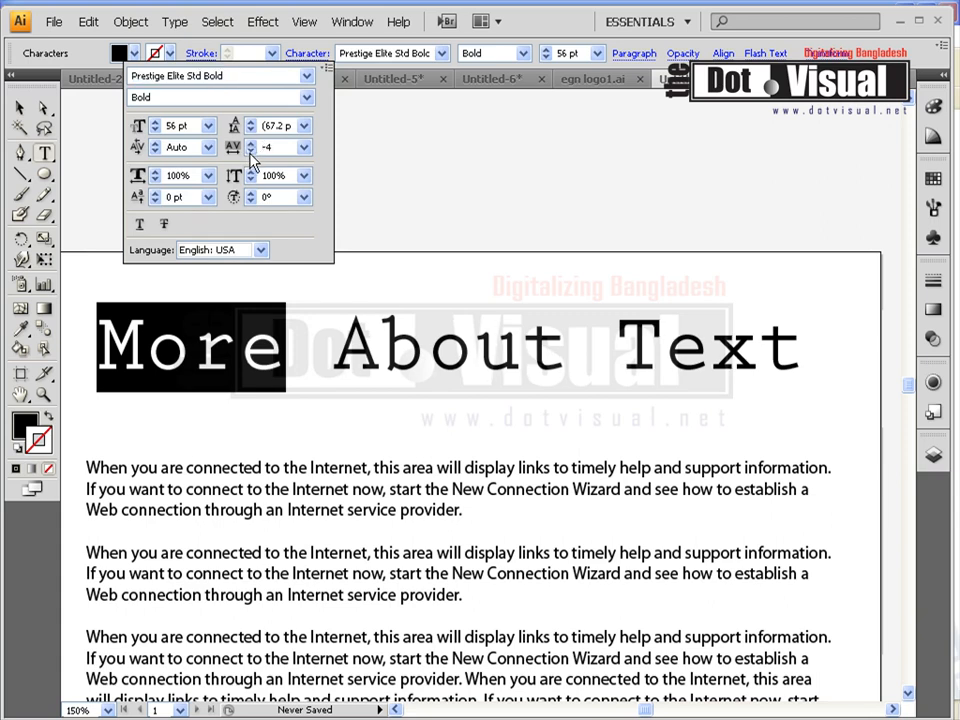
left_click(250, 153)
left_click(250, 153)
left_click(250, 153)
left_click(250, 153)
left_click(250, 153)
left_click(250, 153)
left_click(250, 153)
left_click(250, 153)
left_click(250, 153)
left_click(250, 153)
left_click(250, 153)
left_click(250, 153)
left_click(250, 153)
left_click(250, 153)
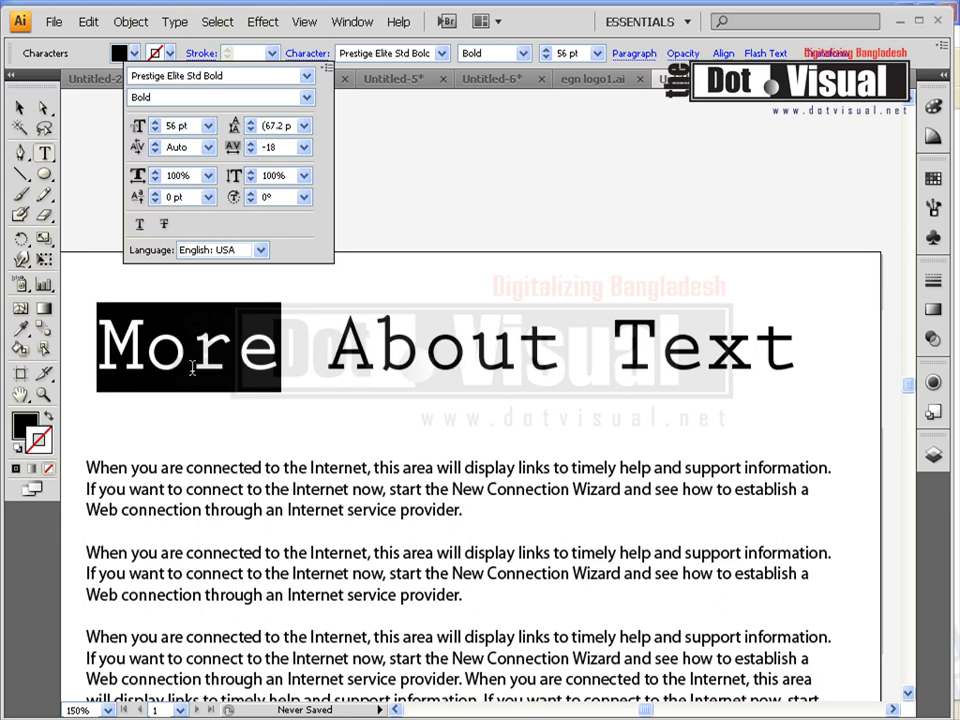
- Set the tracking of the word "More" to -100 and deselect the word
double_click(270, 149)
type("-100")
key("Return")
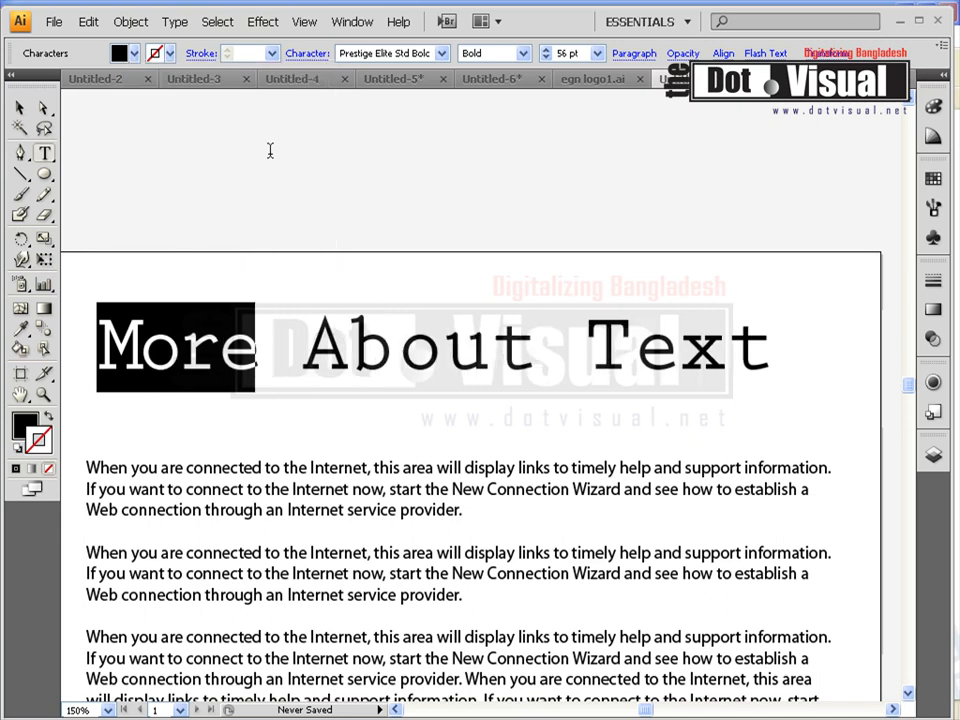
left_click(217, 345)
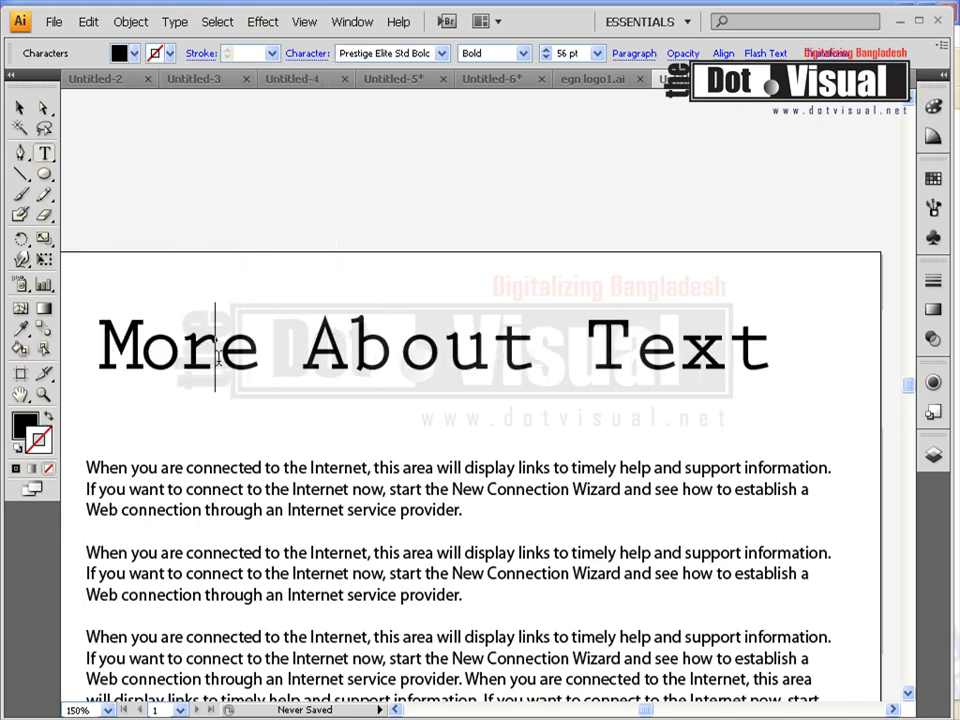
- Select the word "More" in the heading, set its tracking to -250, and finish editing the text
left_click_drag(112, 353, 257, 350)
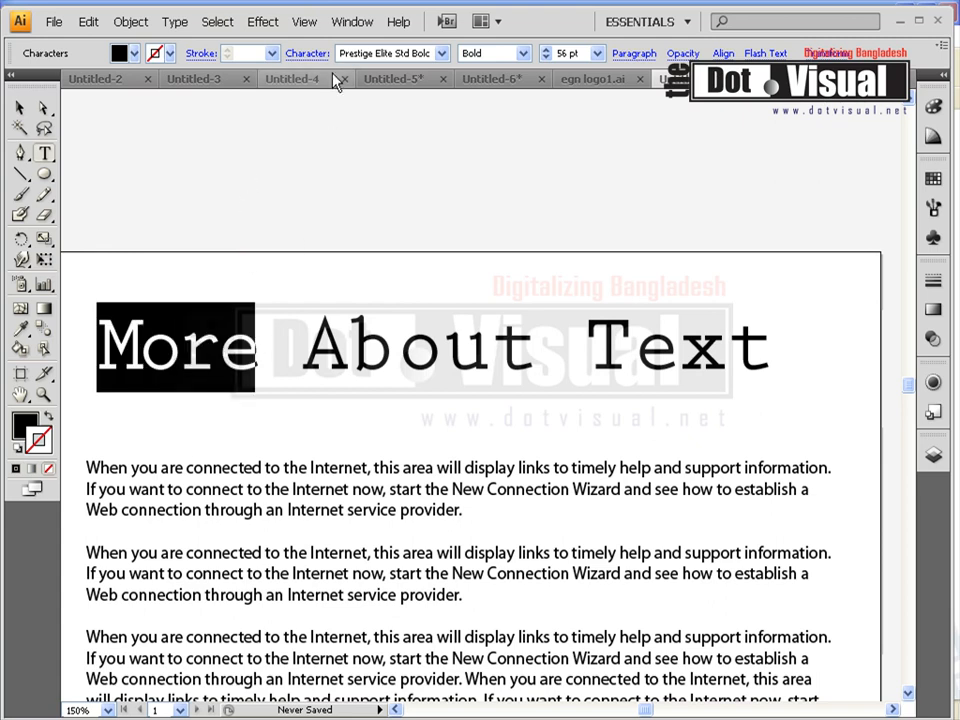
left_click(307, 54)
left_click(273, 147)
type("-25")
key("Return")
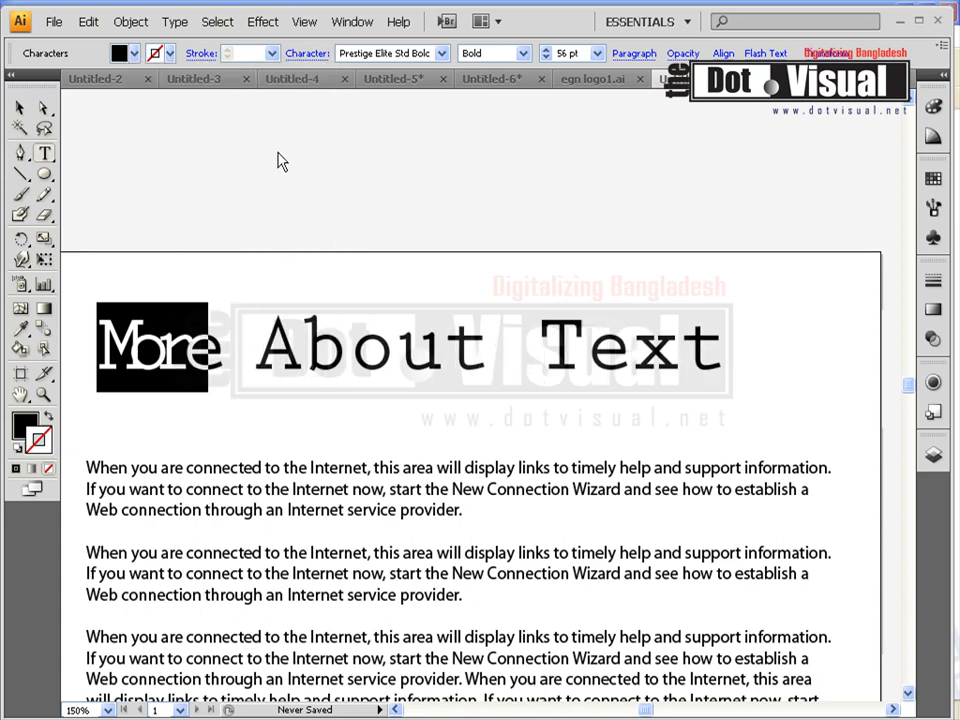
left_click(187, 370)
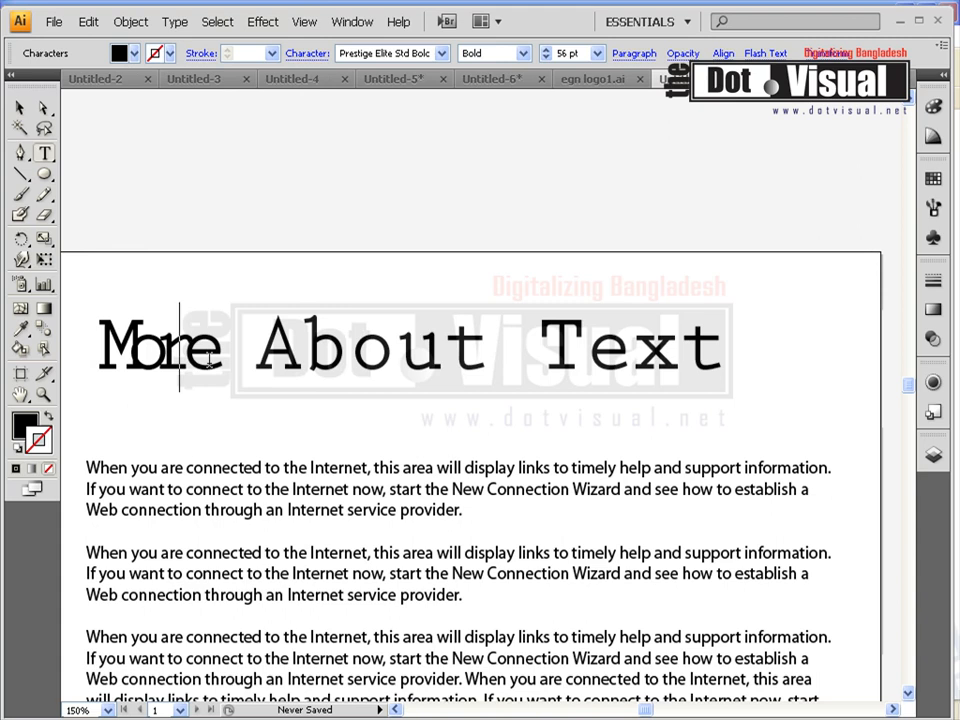
key("Right")
left_click(20, 106)
left_click(167, 265)
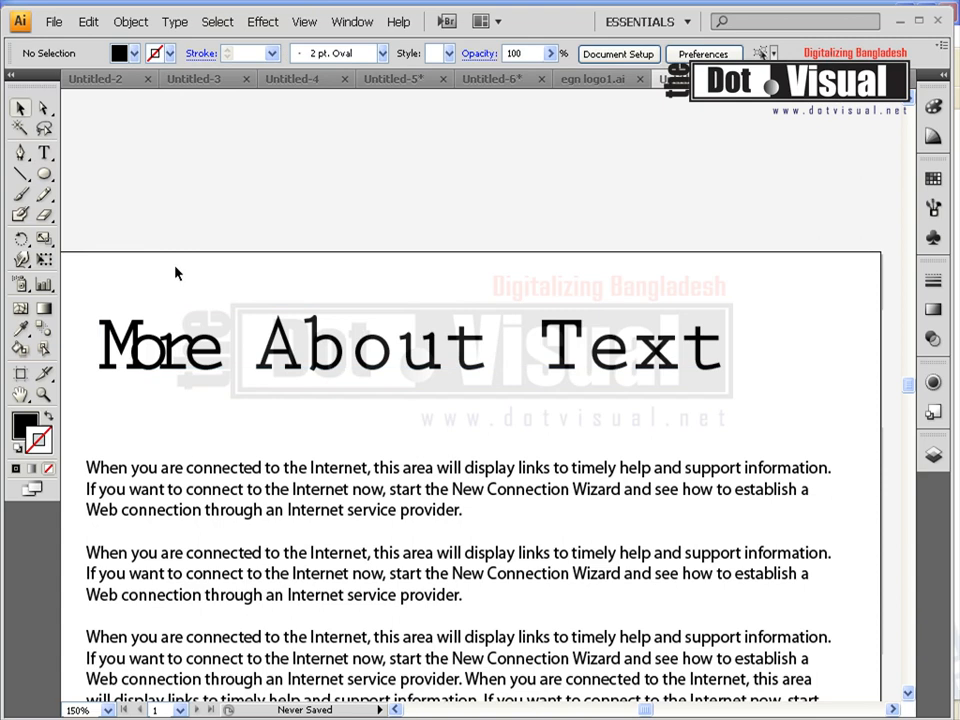
- Add the text "egn" in the empty area above the artboard and move it a little to the right
left_click(44, 152)
left_click(297, 216)
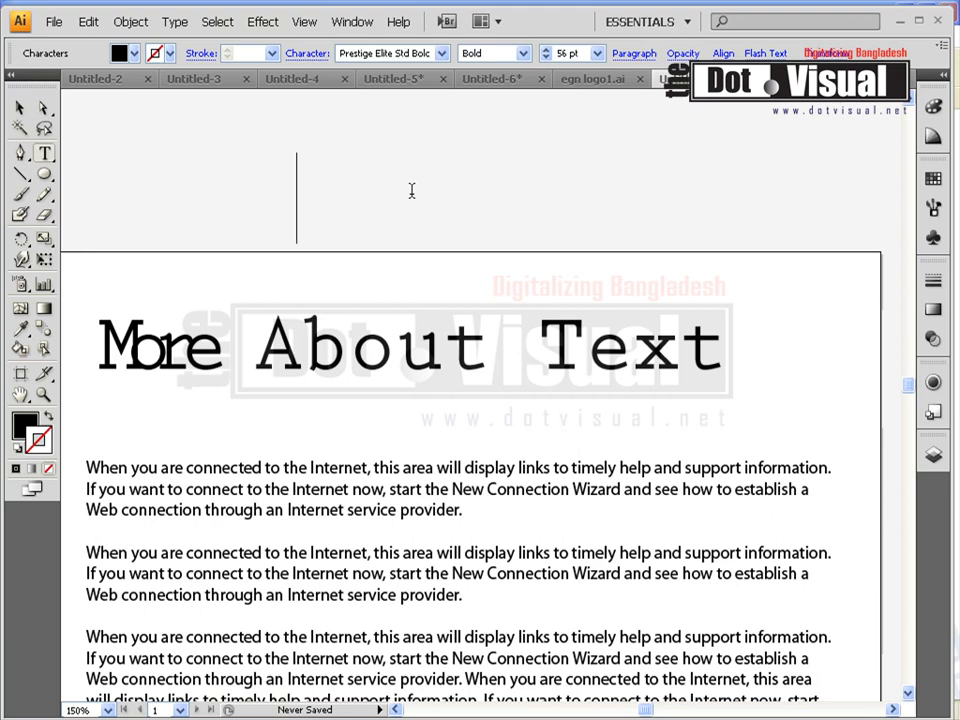
type("egn")
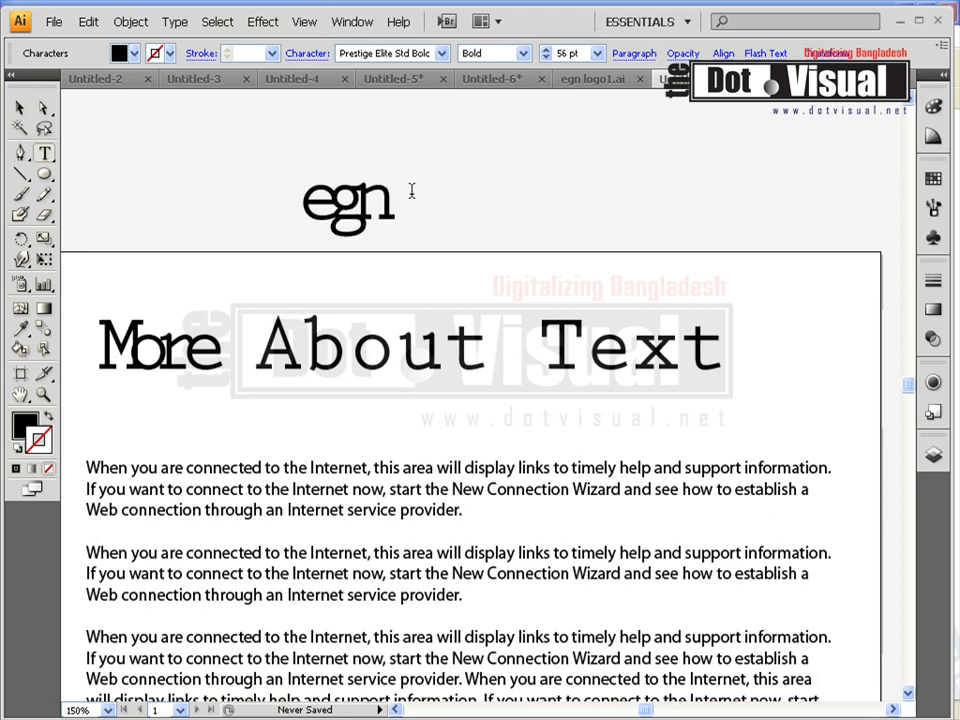
left_click(19, 107)
left_click(413, 199)
left_click_drag(368, 205, 436, 205)
left_click(506, 209)
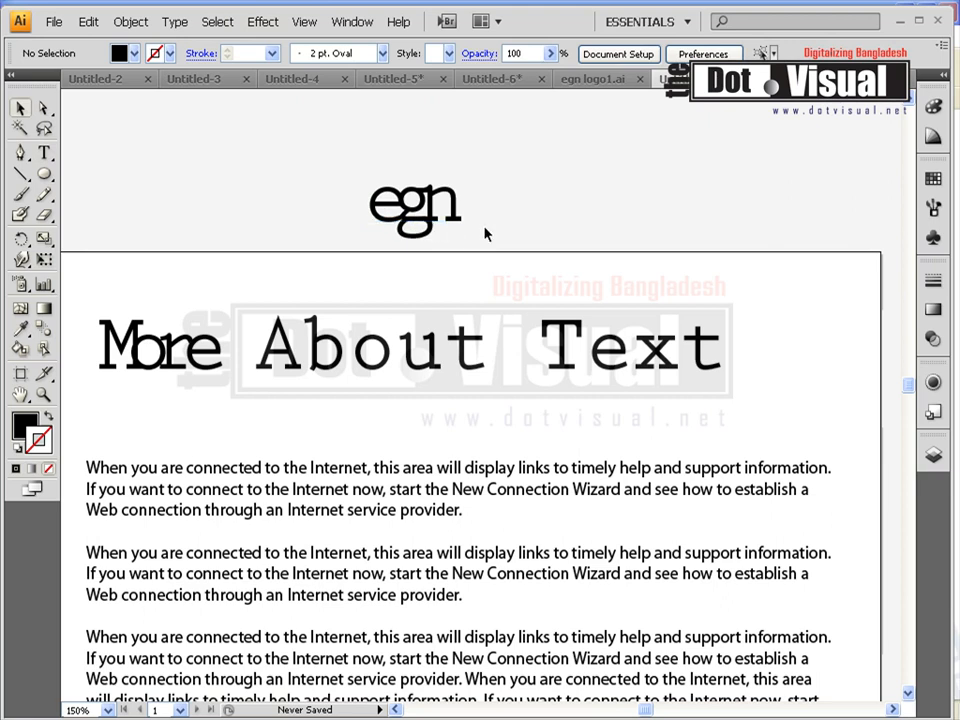
- Duplicate the "egn" text to the right and set the copy's tracking to 0
left_click_drag(403, 229, 618, 236)
left_click(305, 54)
left_click(272, 147)
type("0")
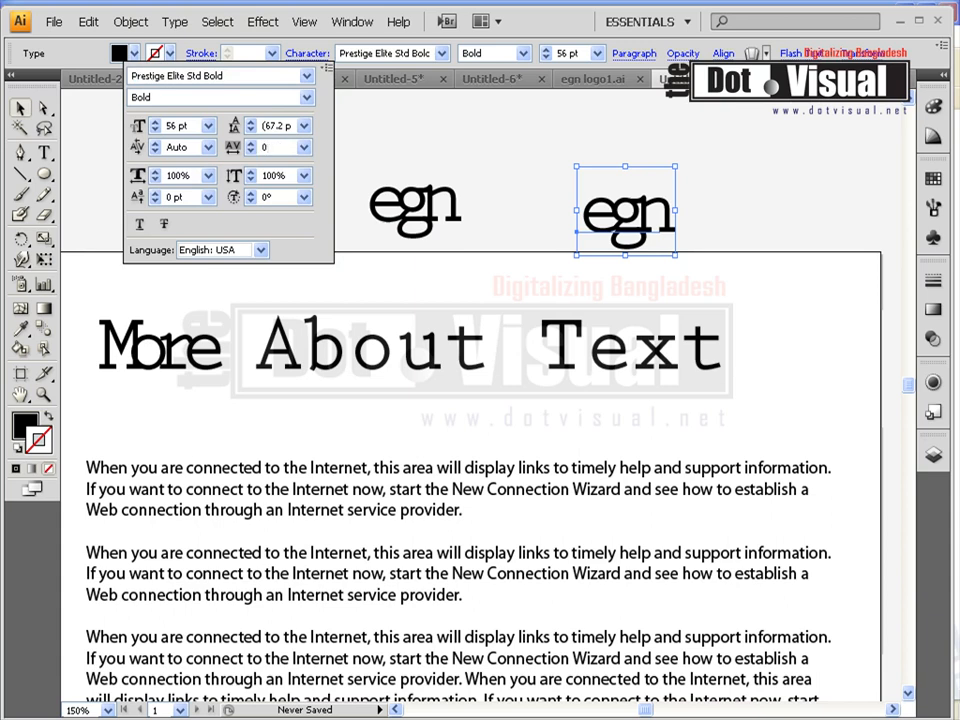
key("Return")
left_click(750, 167)
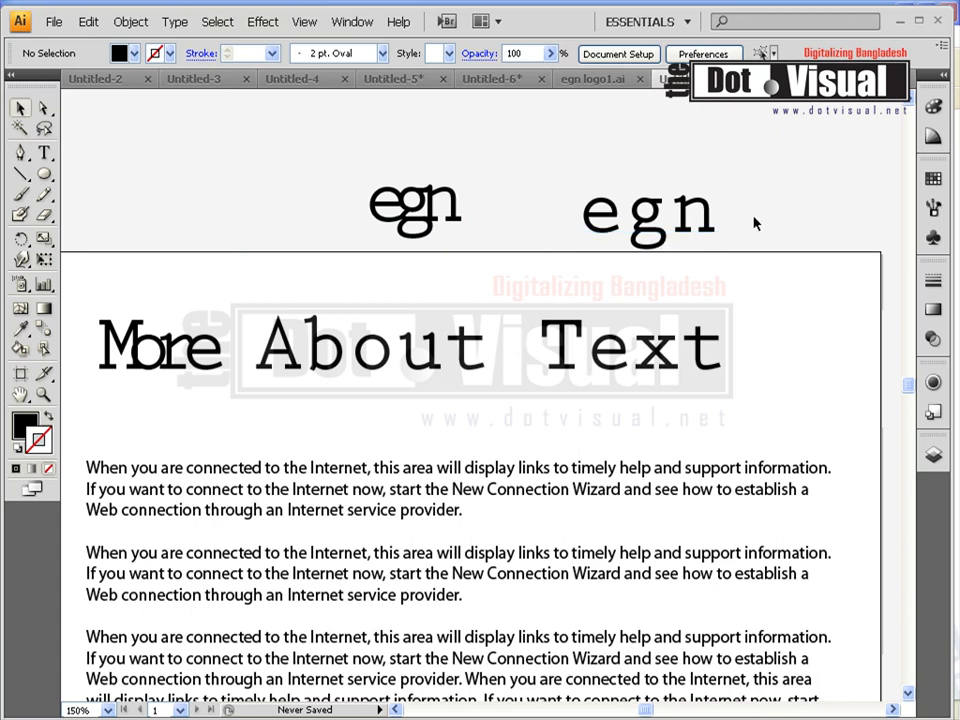
- Delete the widely spaced "egn" copy and check the Character settings of the remaining "egn" text
left_click(651, 232)
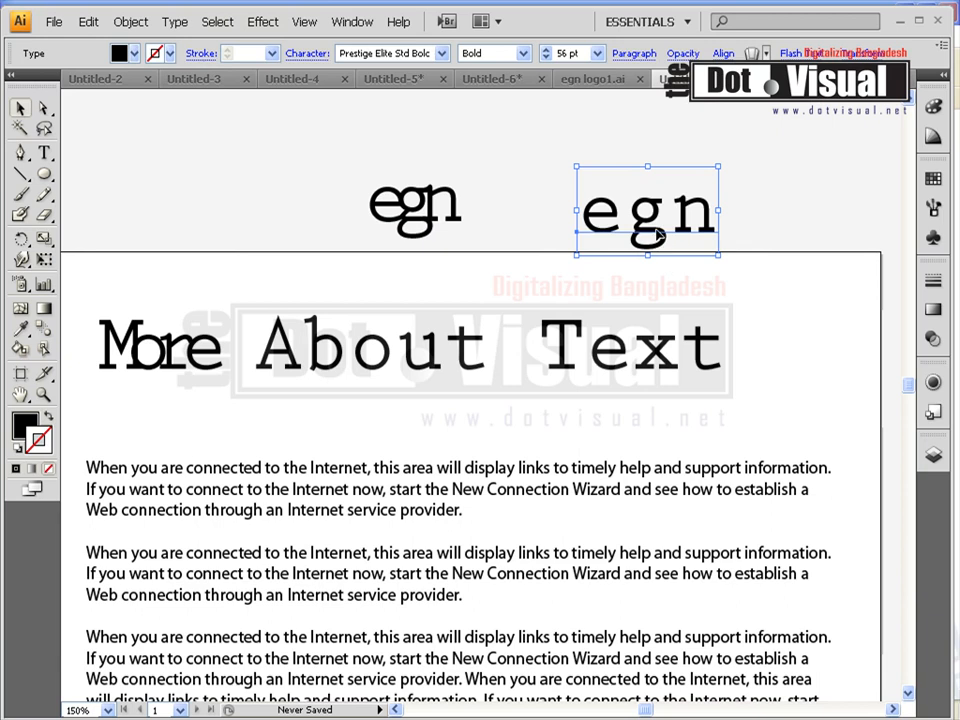
key("Delete")
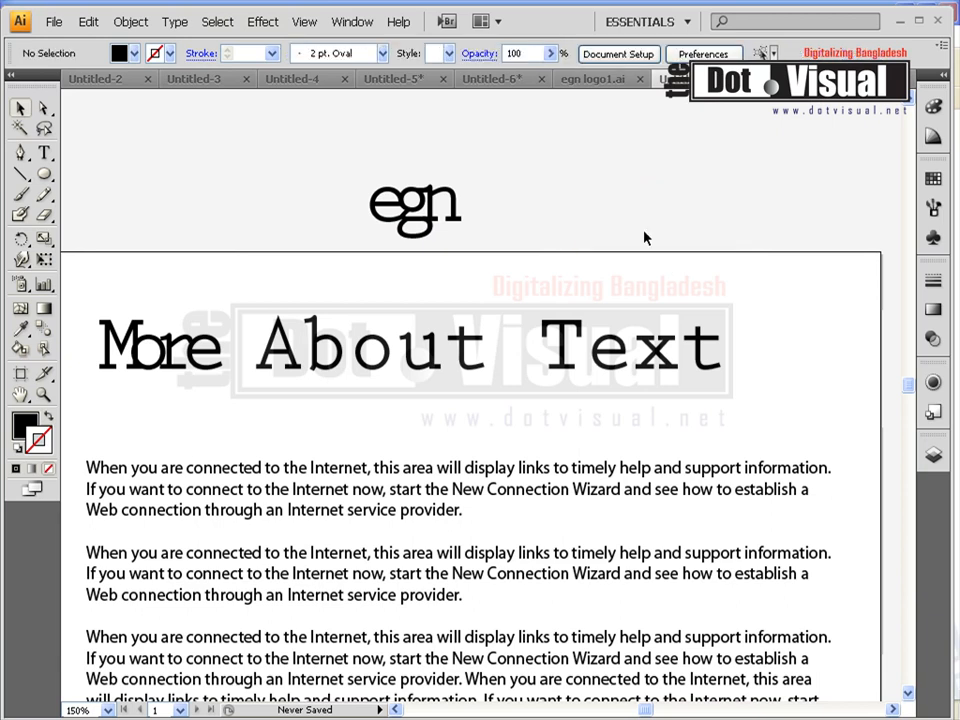
left_click(412, 217)
left_click(316, 57)
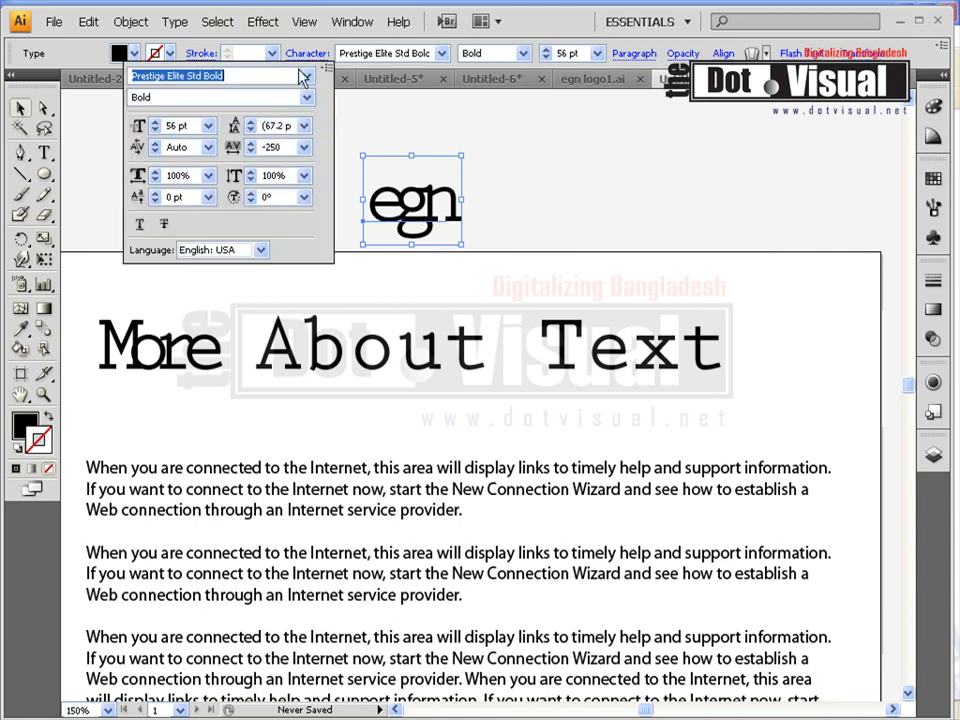
key("Return")
- Apply strikethrough to the whole "More About Text" heading and deselect it
left_click(409, 349)
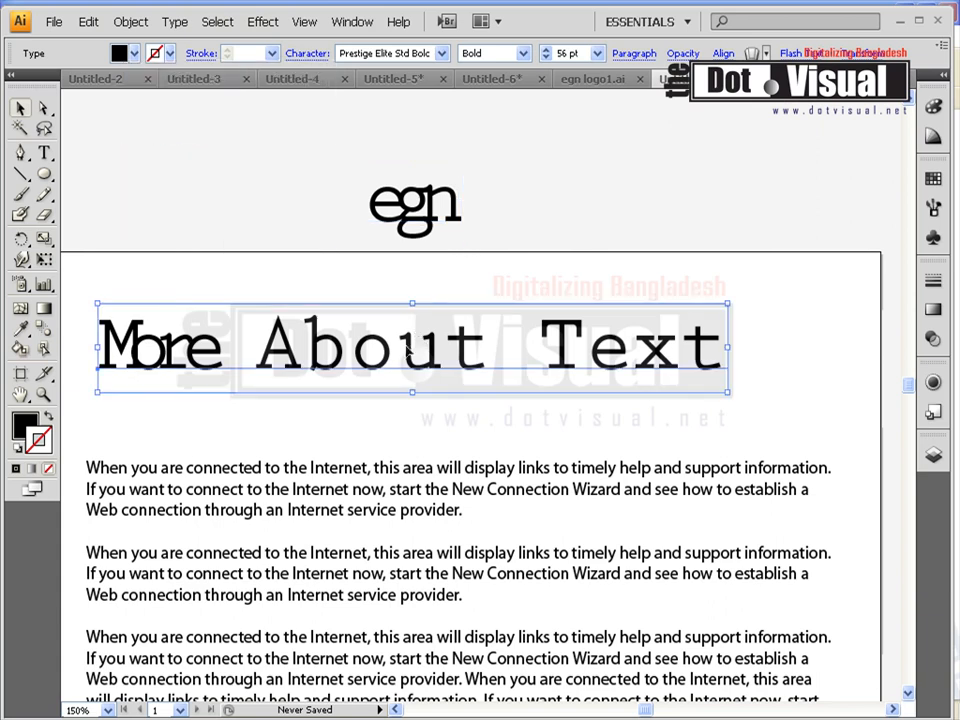
left_click(306, 53)
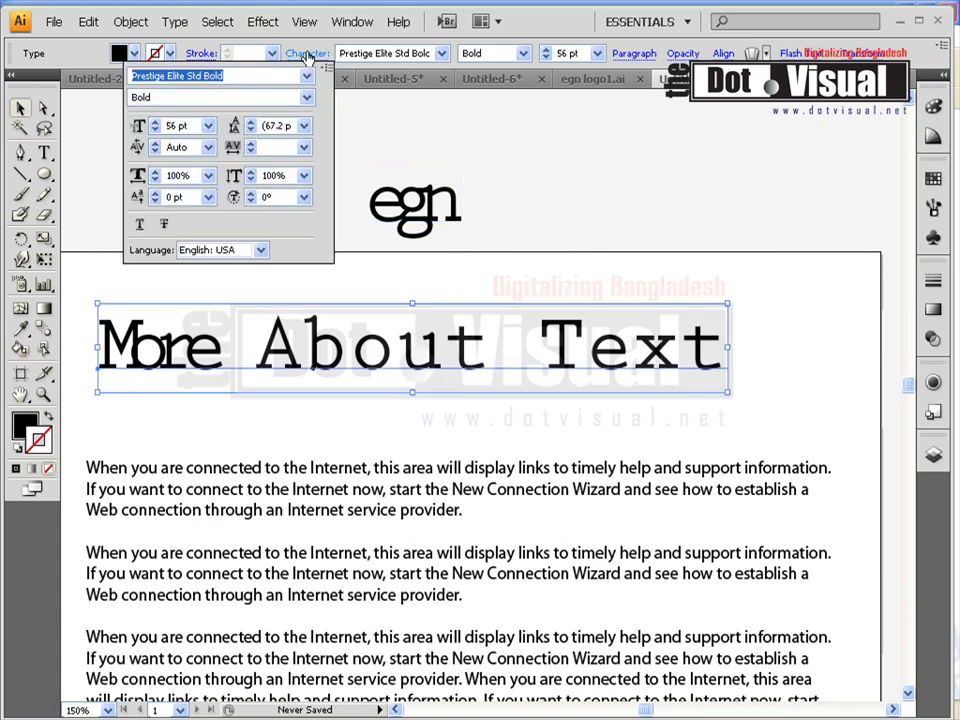
left_click(165, 226)
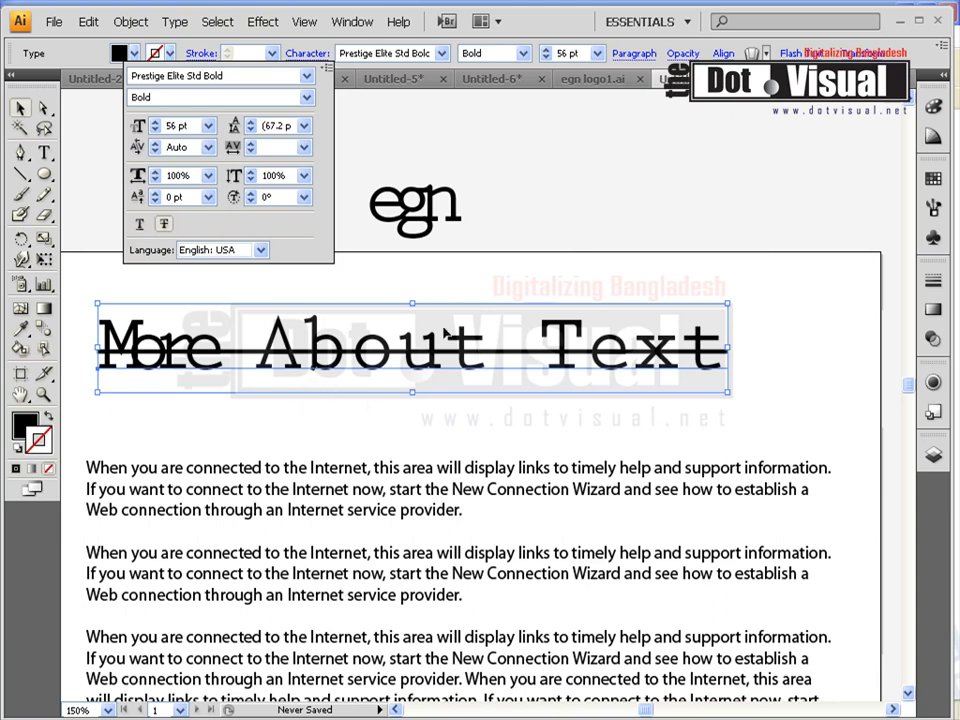
left_click(587, 242)
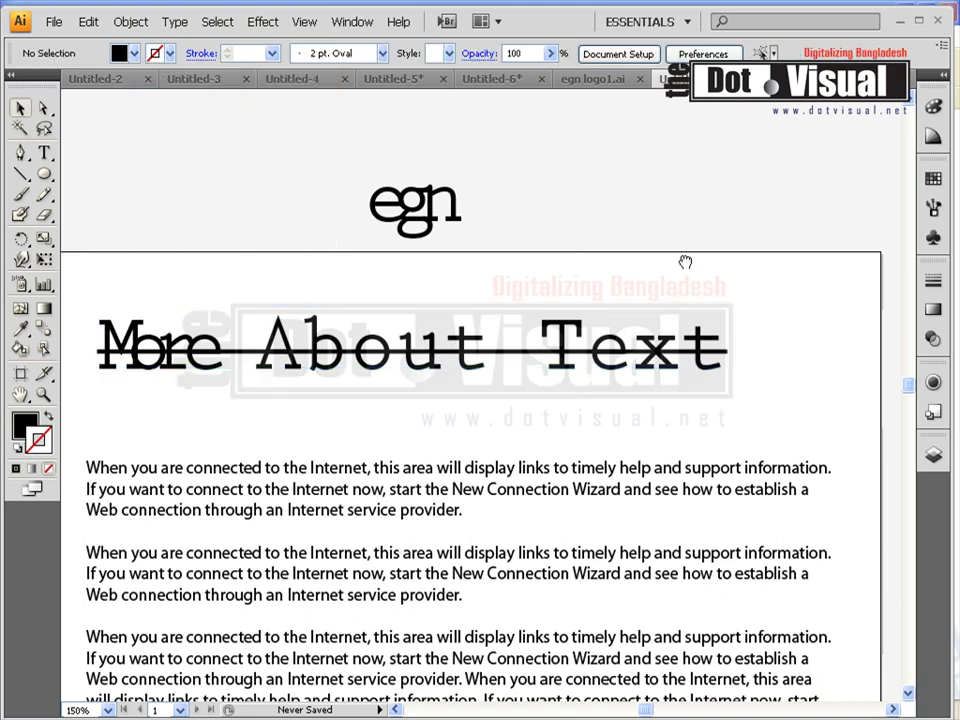
- Add the text "Old Value" with the heading's struck-through formatting above the artboard's upper-right corner, and move it slightly left
left_click_drag(686, 264, 375, 343)
left_click(326, 467)
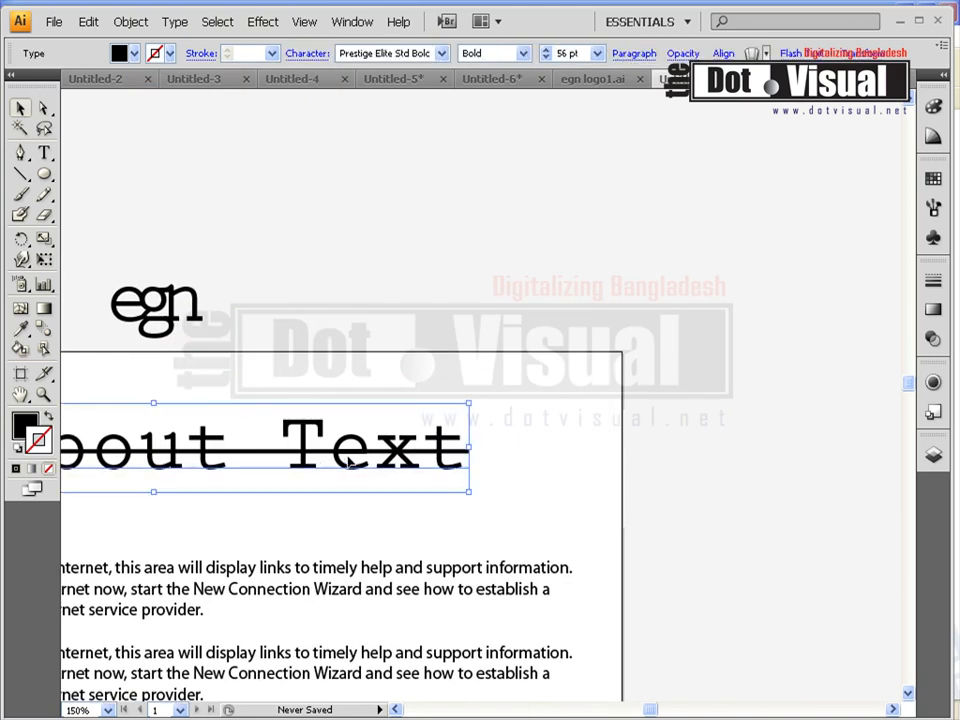
left_click(44, 152)
left_click(451, 228)
type("Old")
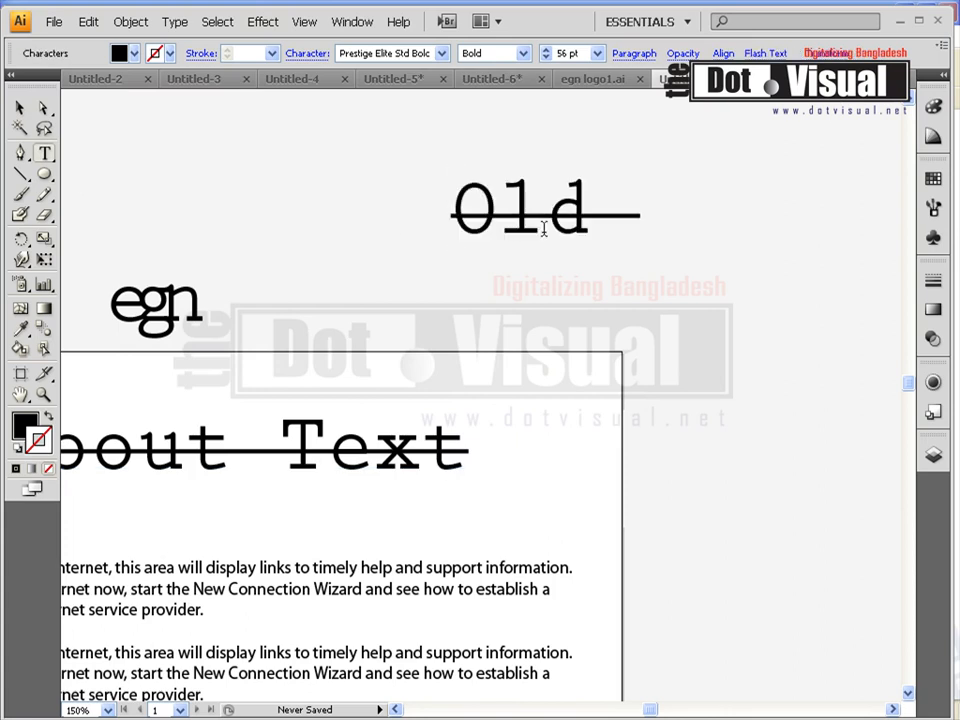
type(" Value")
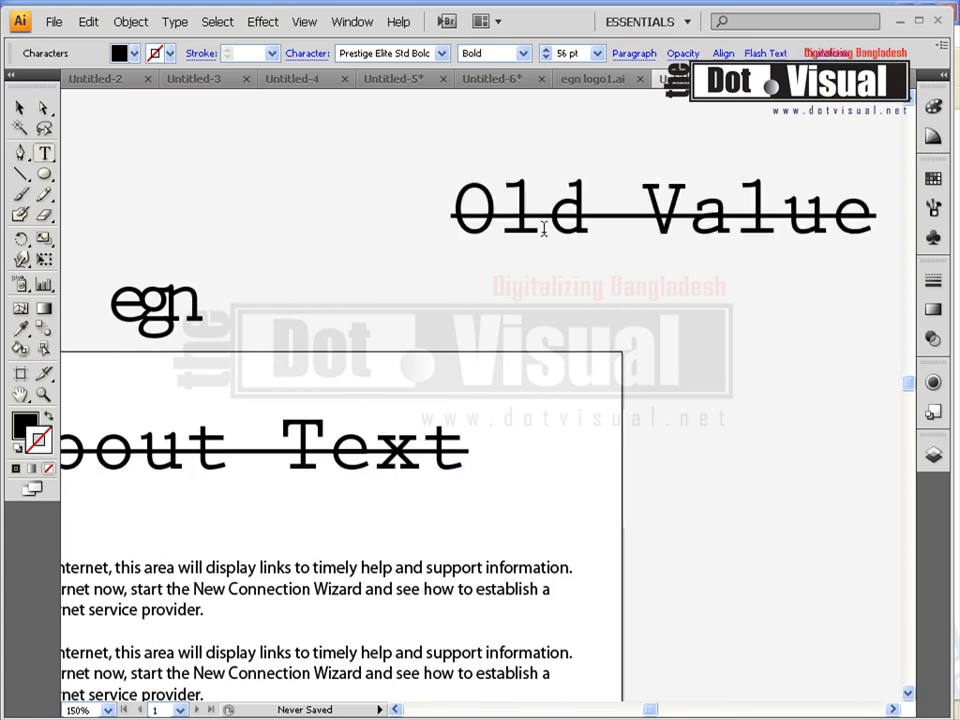
left_click(20, 107)
left_click_drag(603, 232, 489, 218)
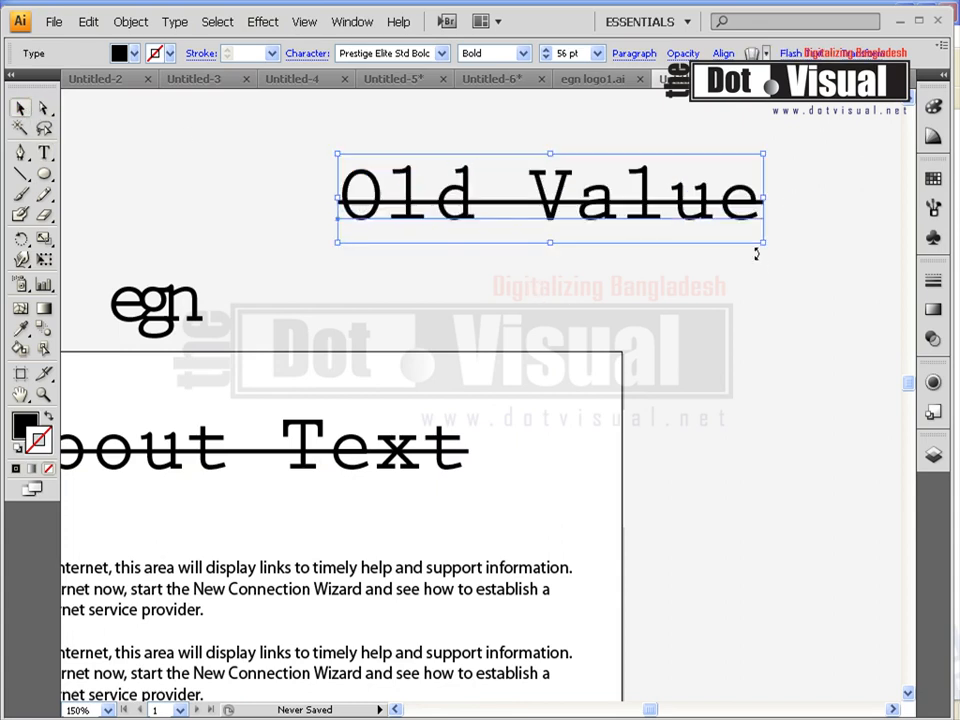
- Scale the "Old Value" text down to 33.94 pt and place a copy directly below it reading "500"
left_click_drag(761, 244, 596, 202)
left_click_drag(502, 187, 502, 265)
double_click(502, 262)
left_click_drag(340, 258, 690, 273)
type("500")
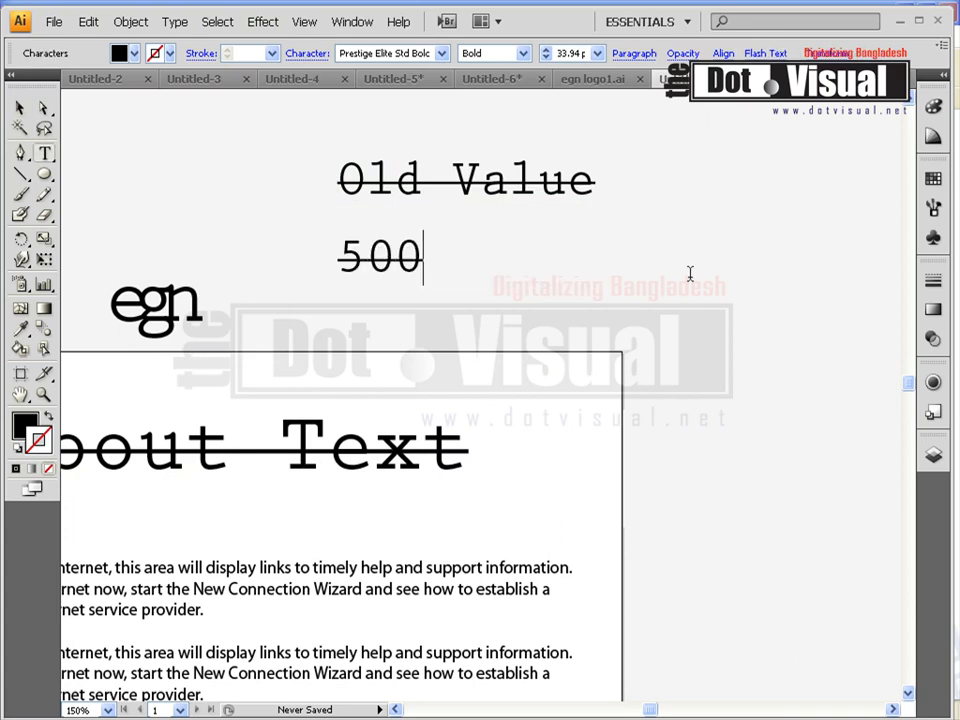
- Extend the "500" text to read "500 Taka"
left_click(20, 107)
left_click(395, 183)
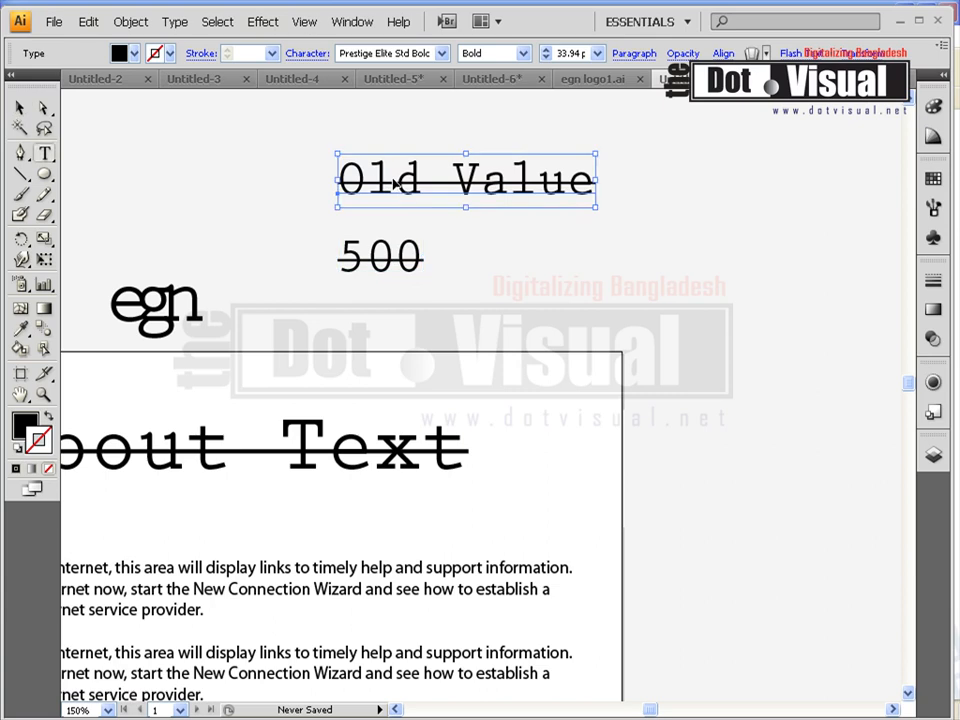
double_click(395, 183)
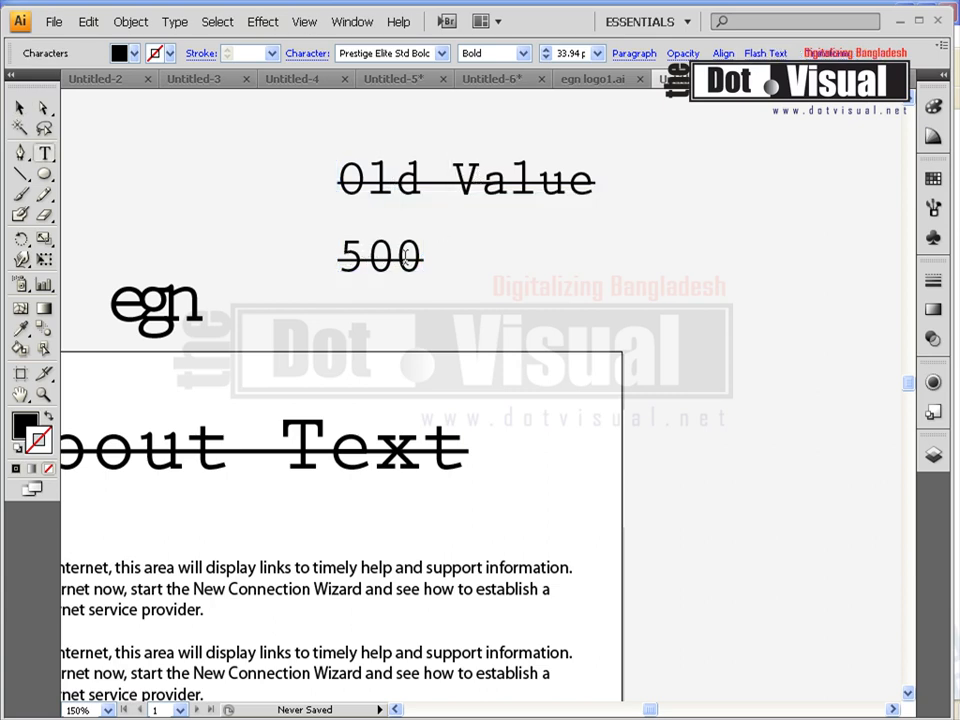
left_click(422, 257)
type("T")
key("BackSpace")
type("Taka")
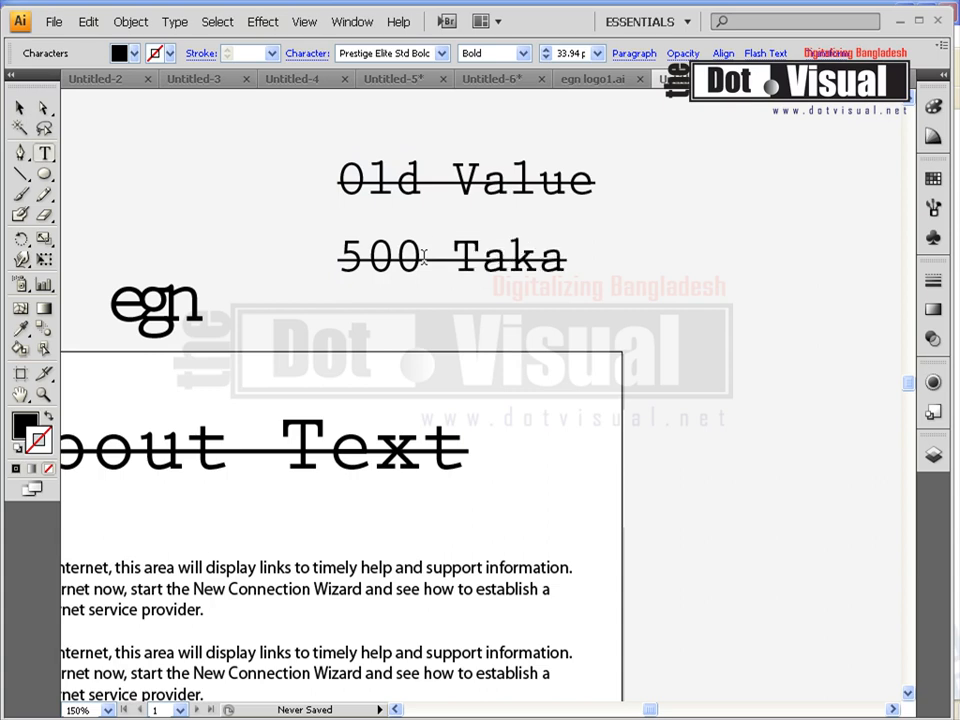
left_click(20, 107)
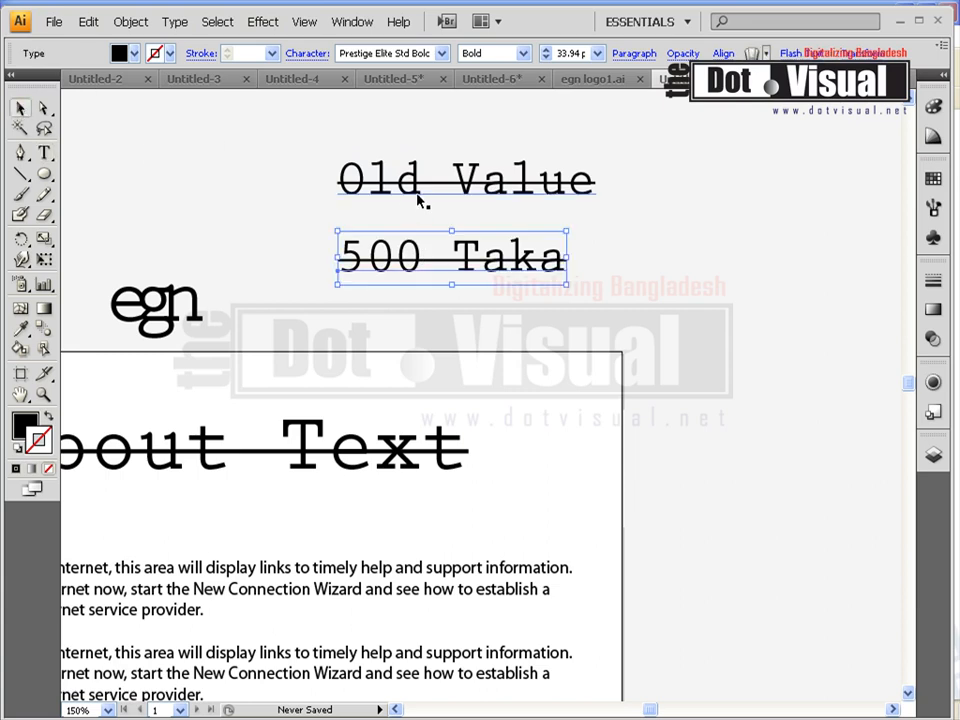
- Duplicate the "Old Value" text to its right and change the copy to "New Value"
left_click(418, 193)
left_click_drag(405, 185, 699, 185)
double_click(688, 183)
left_click_drag(634, 188, 709, 183)
type("New Value")
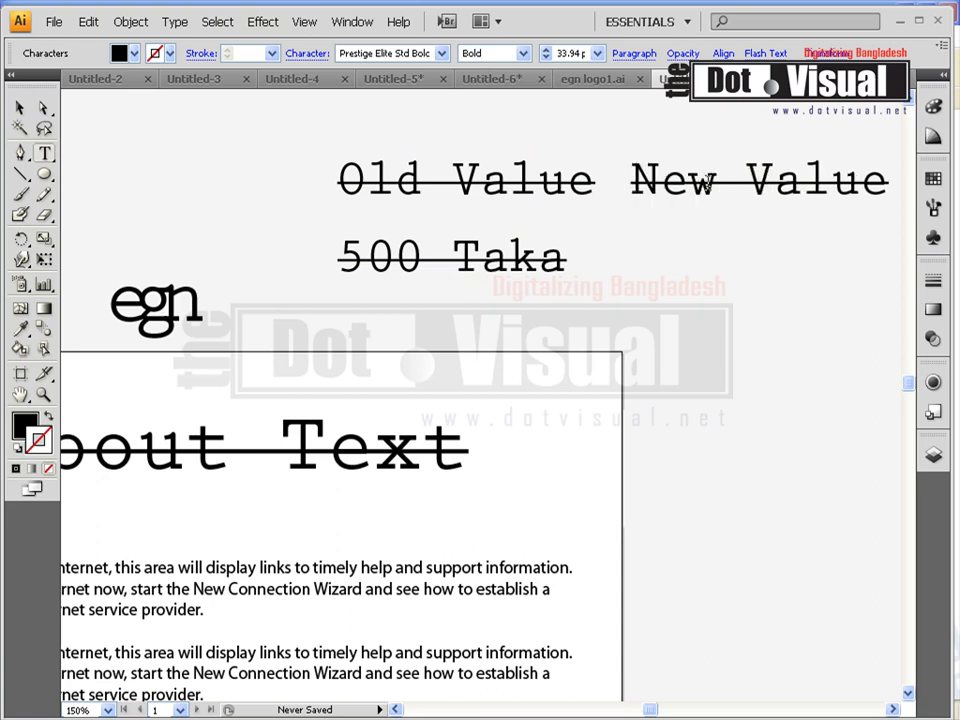
left_click(20, 107)
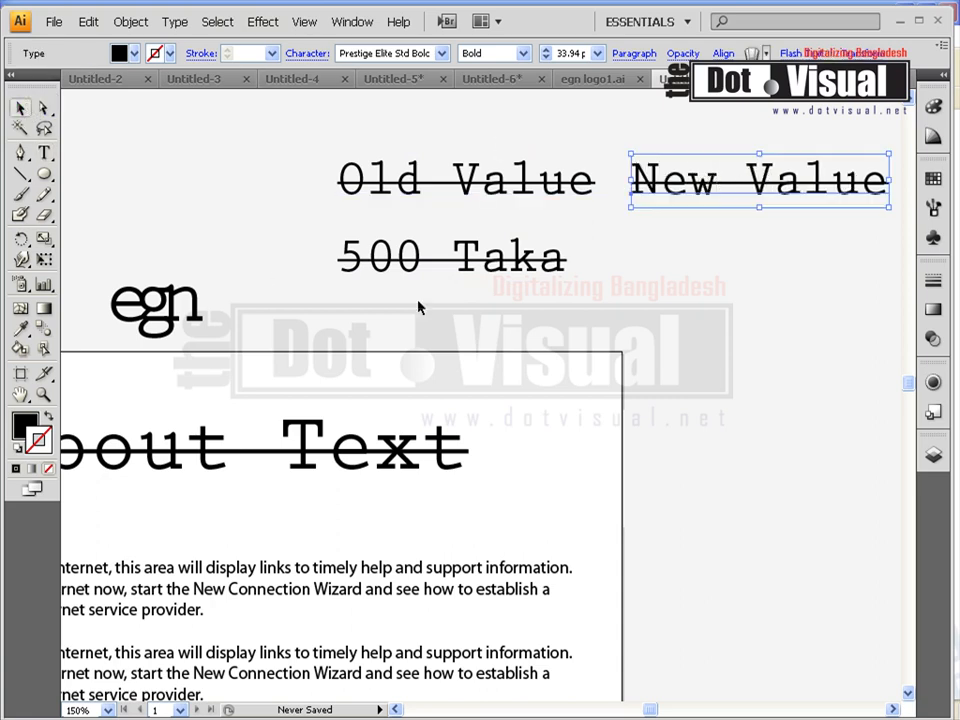
- Duplicate the "500 Taka" text below "New Value" and change the copy to "400 Taka"
left_click(420, 268)
left_click_drag(420, 268, 571, 271)
type("t")
type("400 Taka")
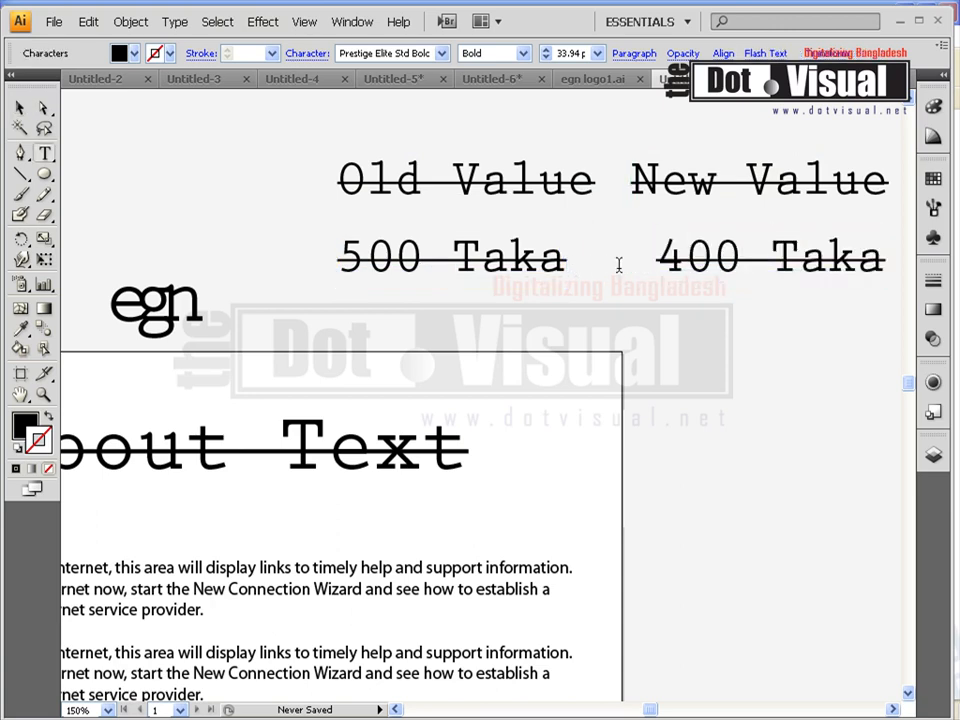
left_click(20, 107)
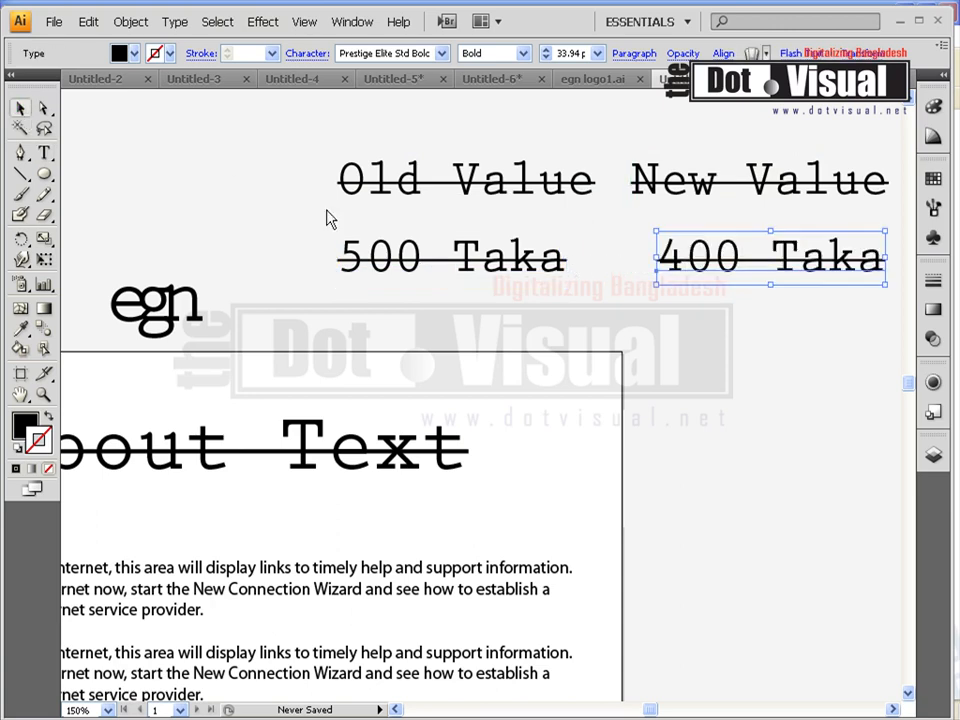
- Remove the strikethrough from both the "Old Value" and "New Value" texts and deselect them
left_click(508, 197)
left_click(725, 187, "shift")
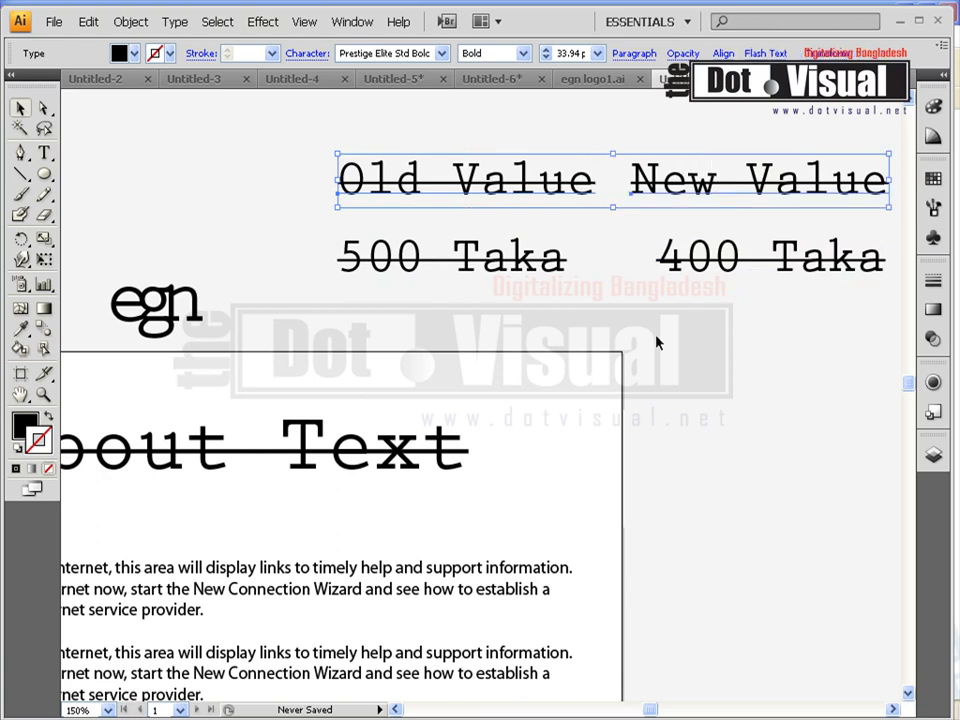
left_click_drag(625, 295, 497, 339)
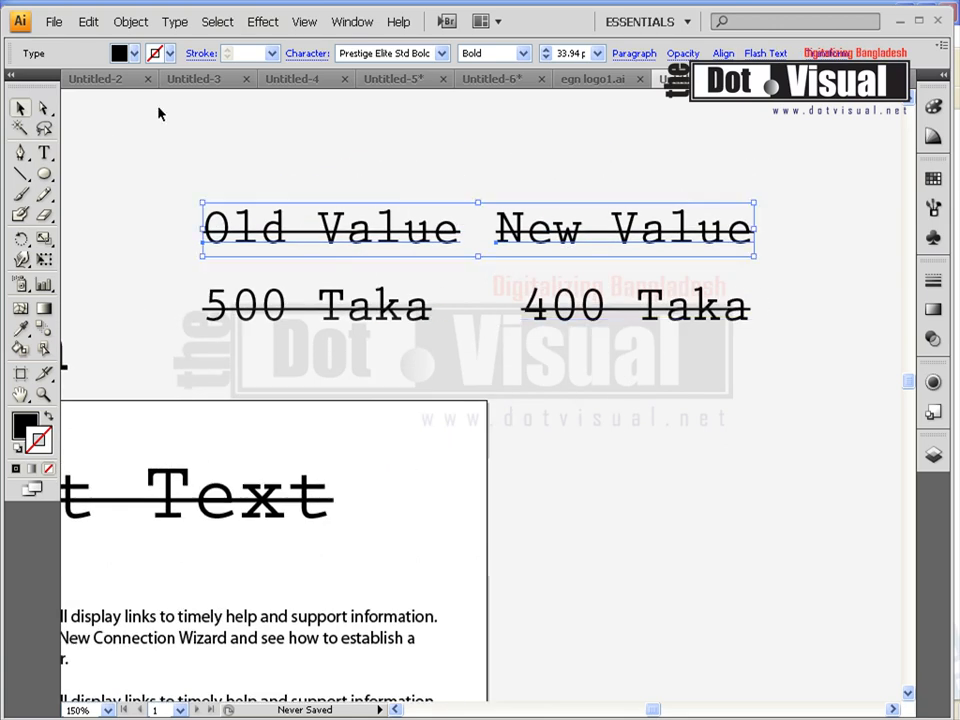
left_click(307, 54)
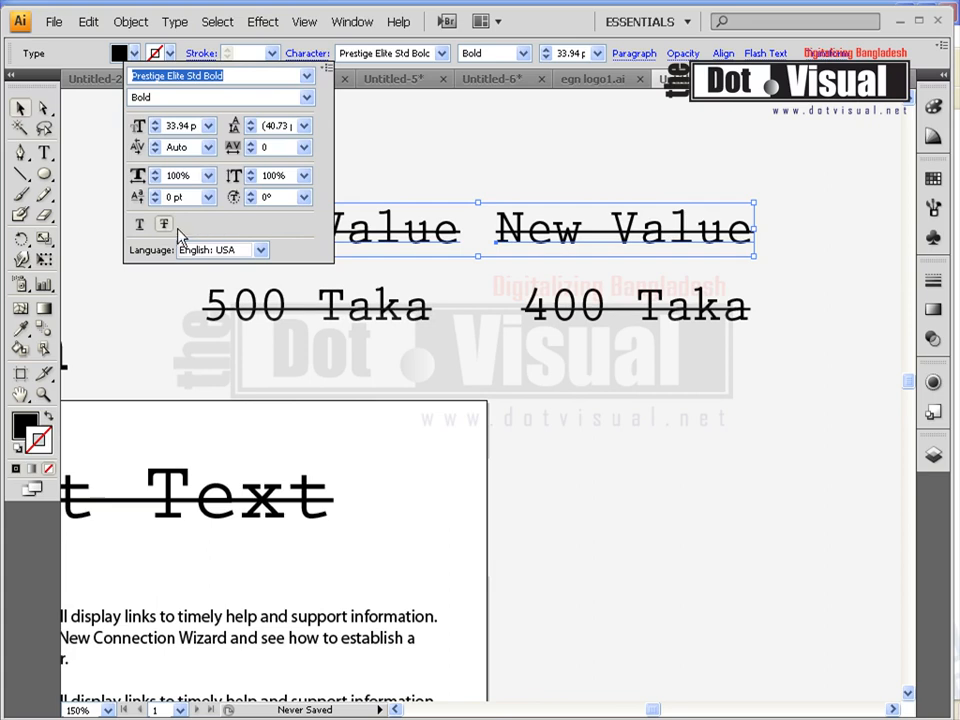
left_click(165, 224)
left_click(437, 255)
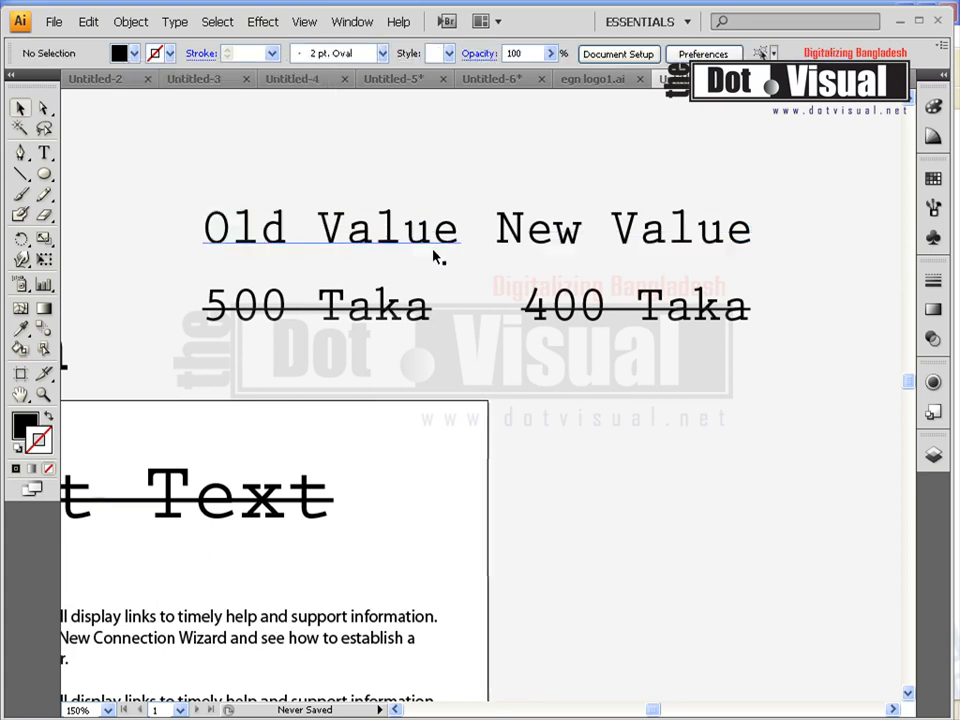
- Try different fonts on the "Old Value" and "New Value" texts and set both to a bold sans-serif font
left_click(367, 247)
left_click(527, 251, "shift")
left_click(322, 56)
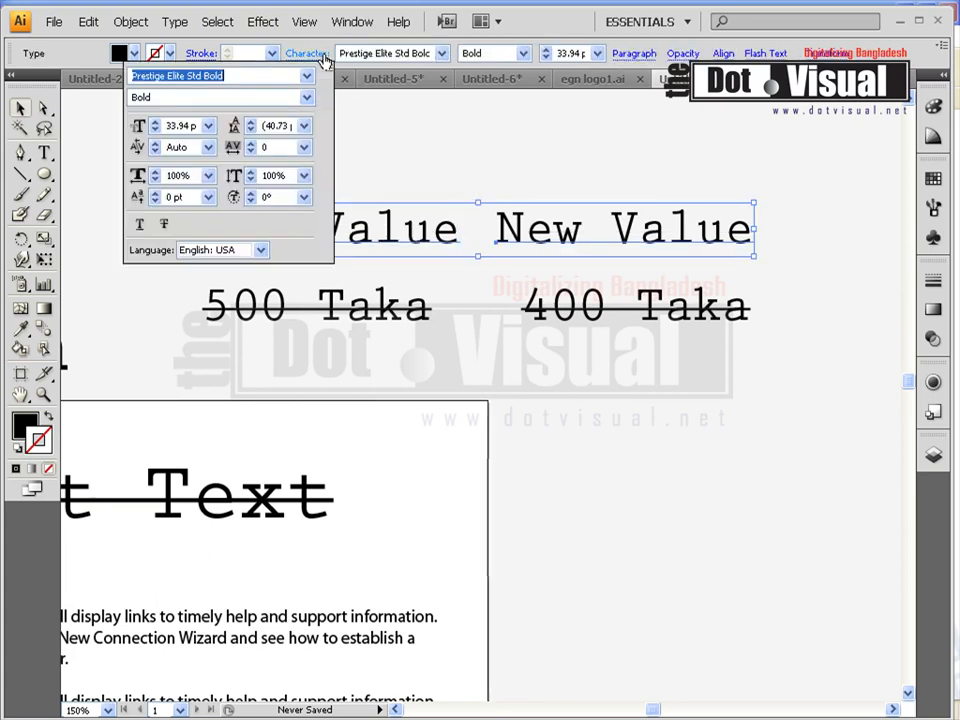
left_click(307, 76)
scroll(250, 158, "up", 5)
left_click(229, 93)
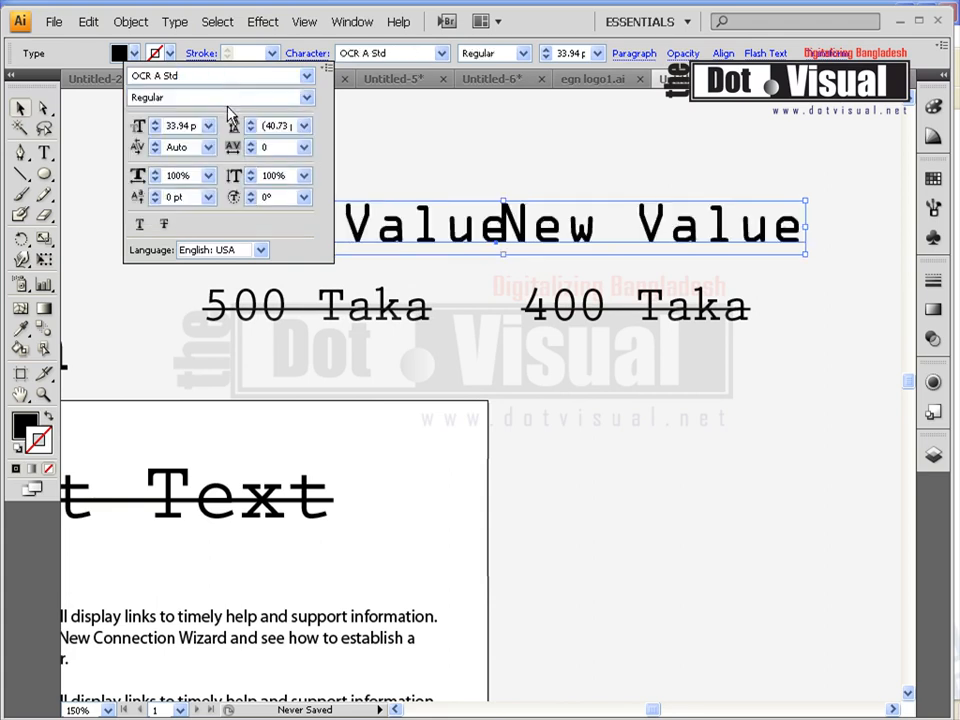
scroll(225, 80, "up", 5)
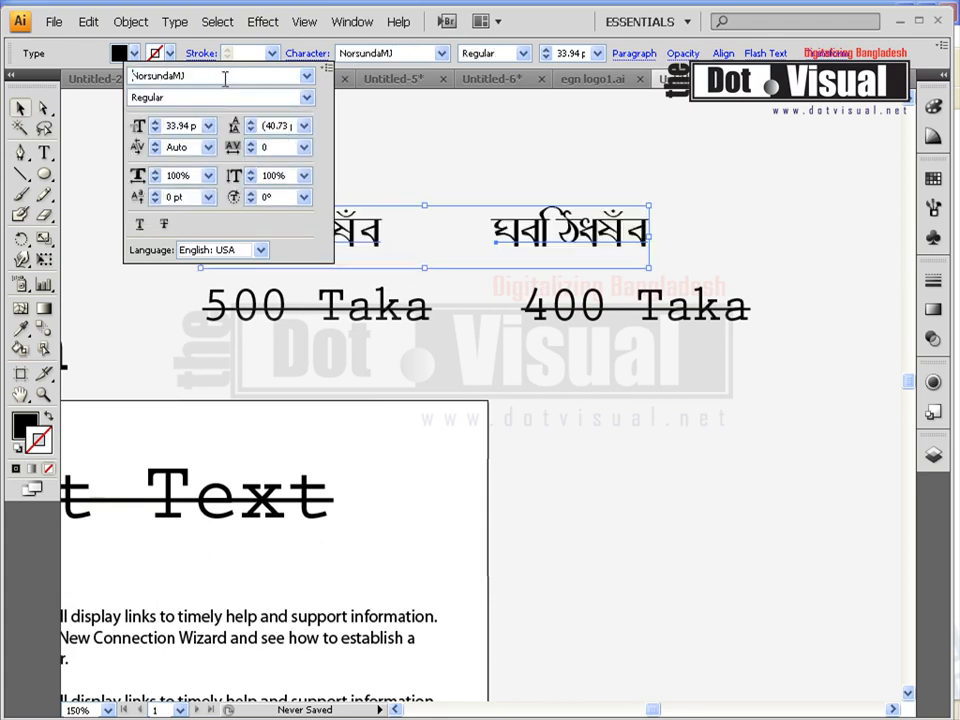
left_click(476, 156)
- Remove the strikethrough from only the word "Taka" in the "500 Taka" text
double_click(340, 305)
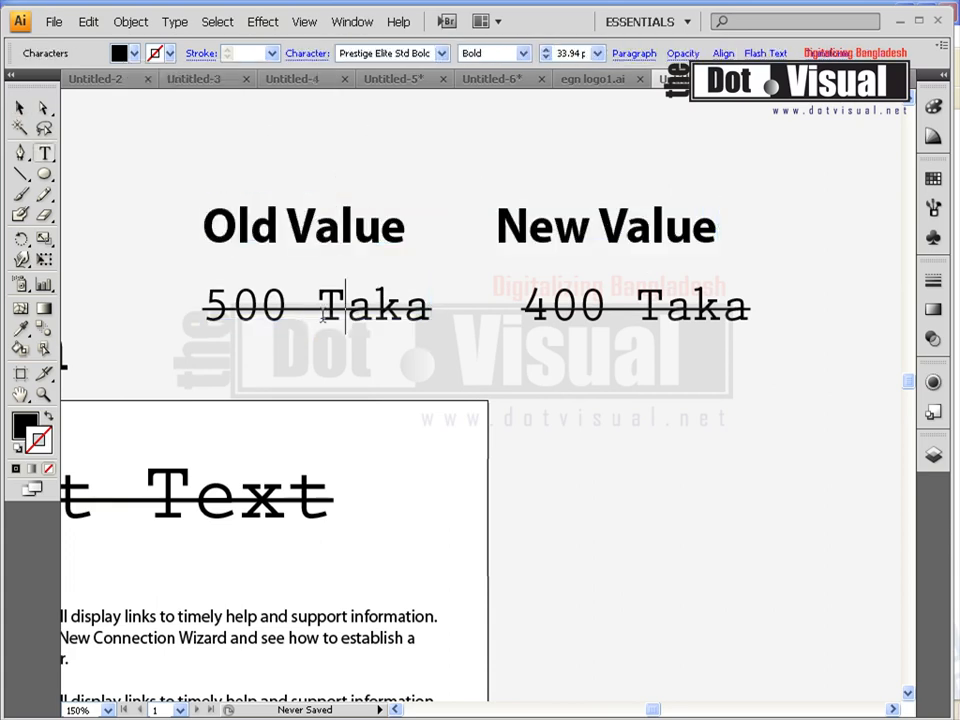
left_click(315, 311)
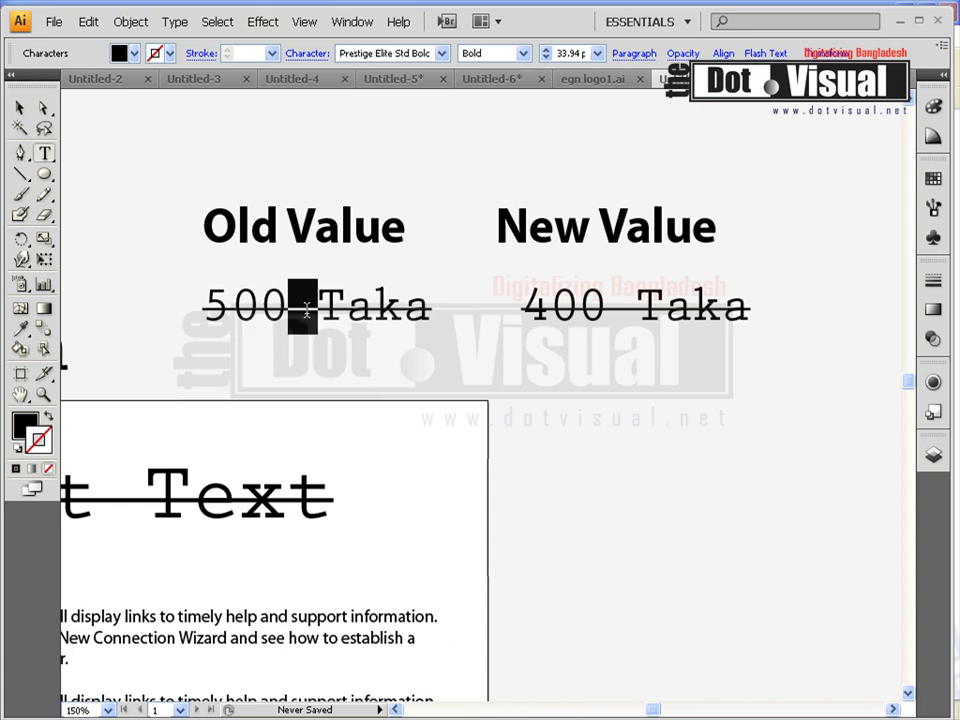
left_click_drag(311, 311, 201, 312)
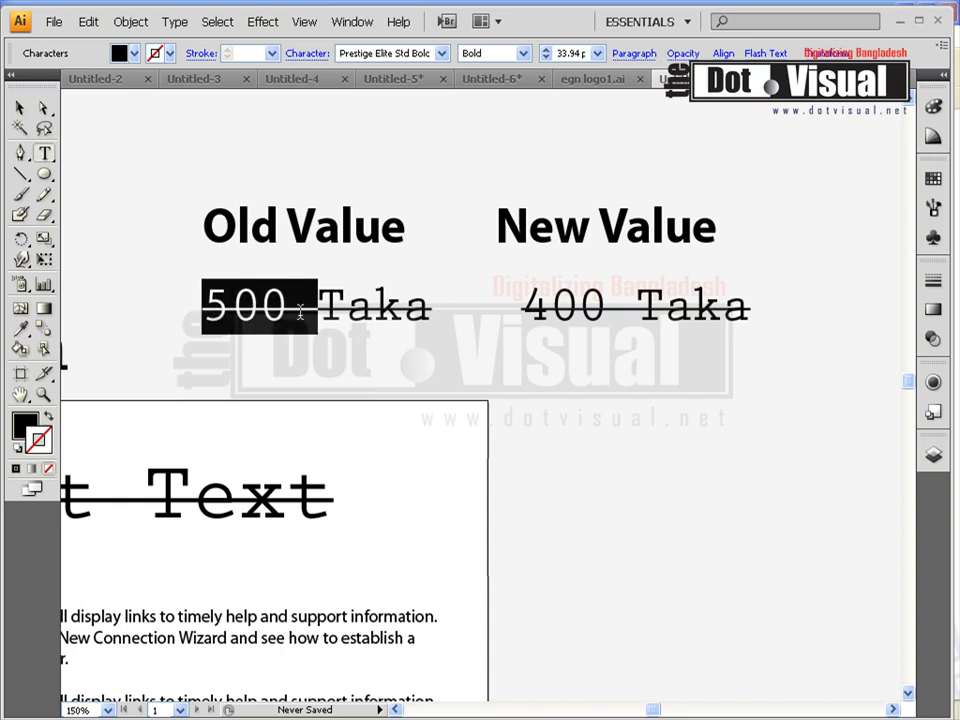
left_click(318, 311)
left_click_drag(318, 311, 505, 314)
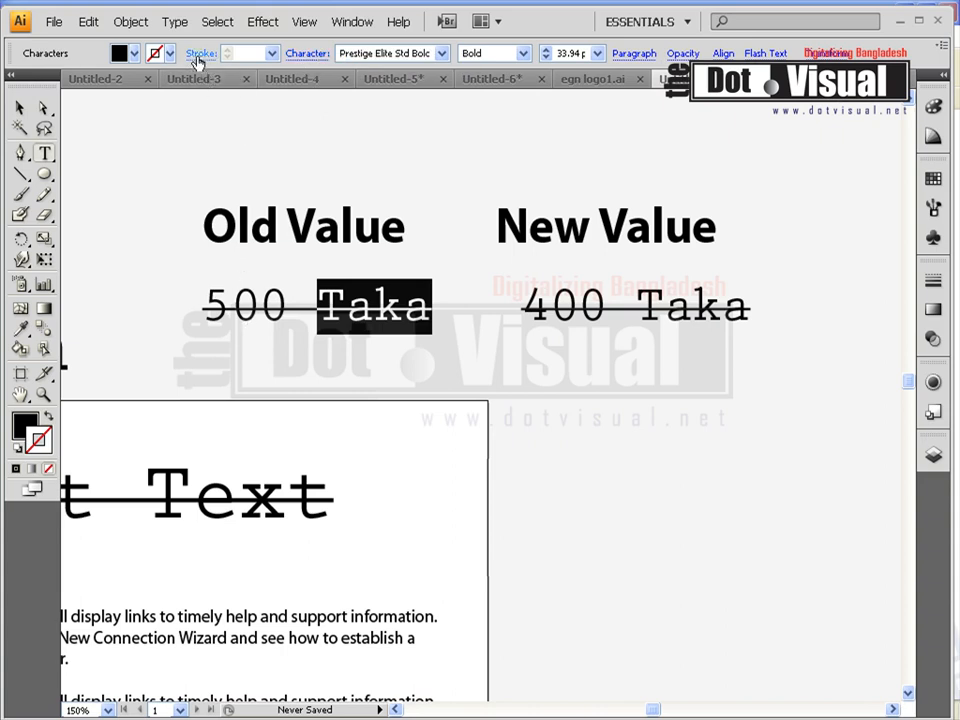
left_click(302, 55)
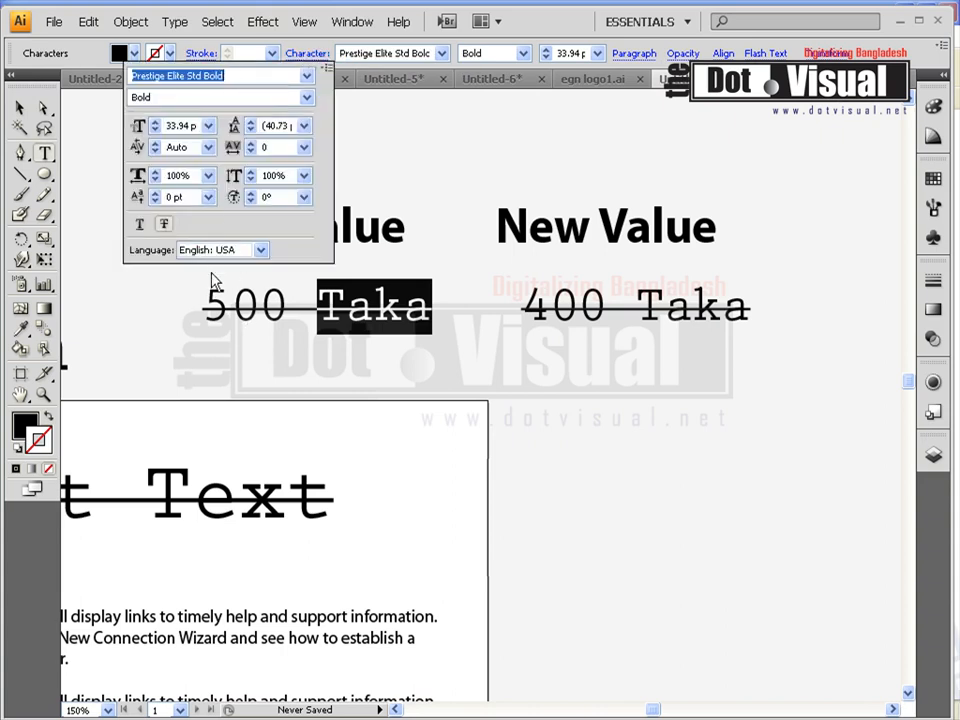
left_click(375, 310)
- Remove the strikethrough from the space between "500" and "Taka"
left_click(320, 312)
key("shift+Left")
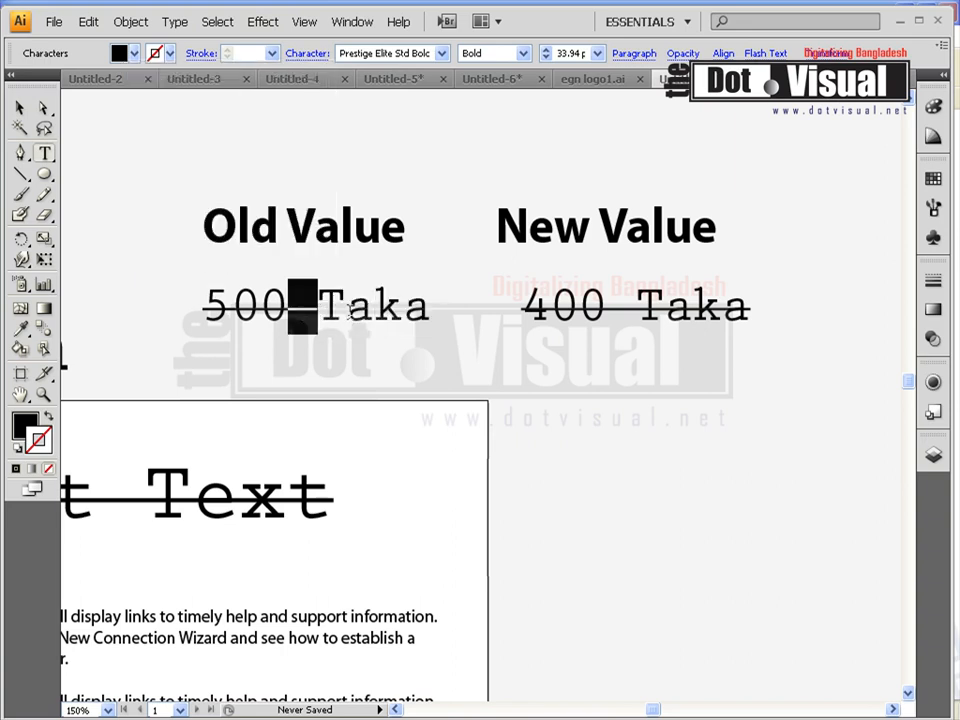
left_click(307, 53)
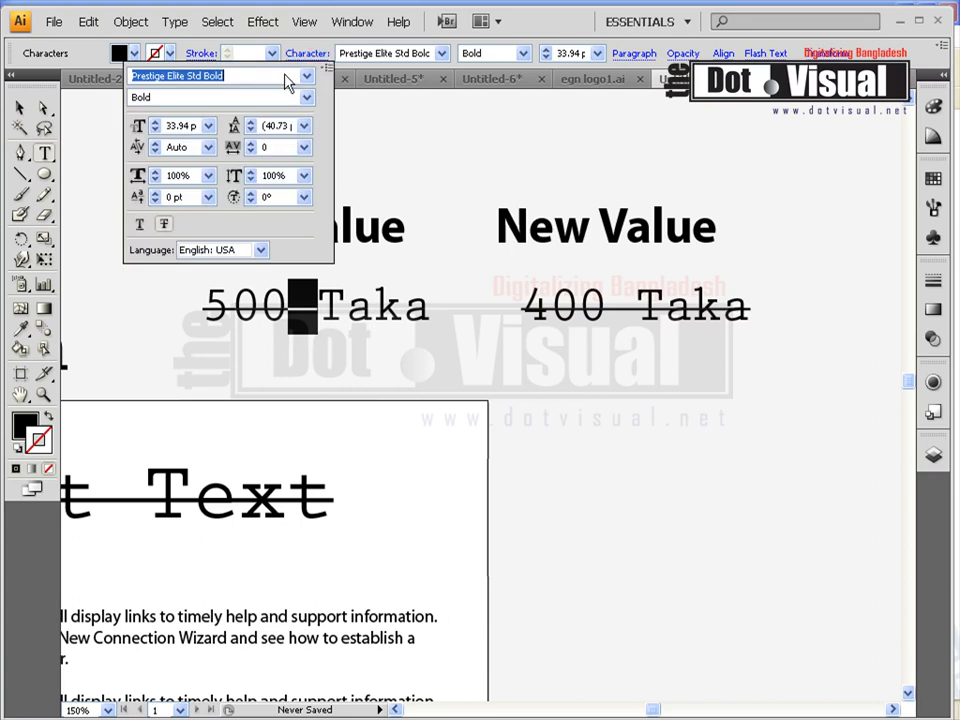
left_click(164, 224)
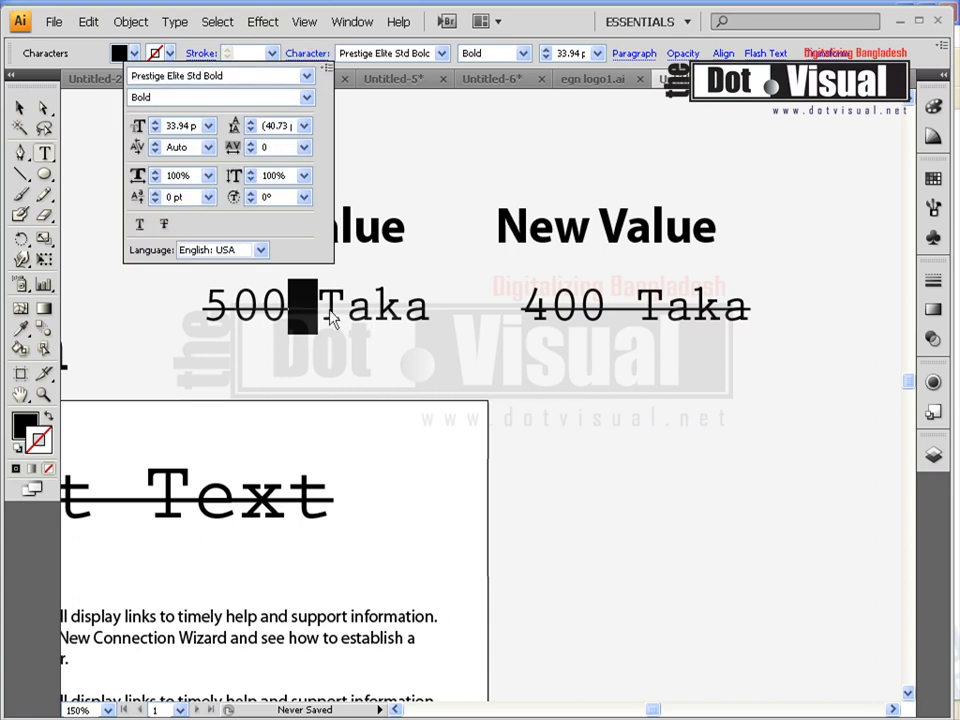
left_click(24, 113)
- Remove the strikethrough from the whole "400 Taka" text and move it slightly up and left under "New Value"
left_click(545, 305)
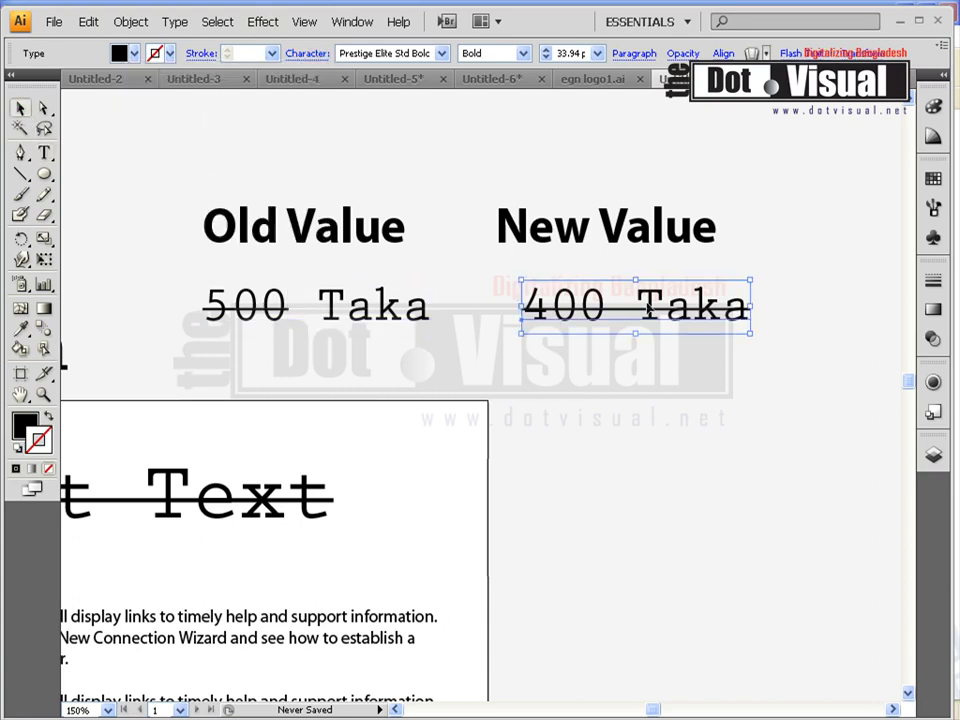
left_click(309, 55)
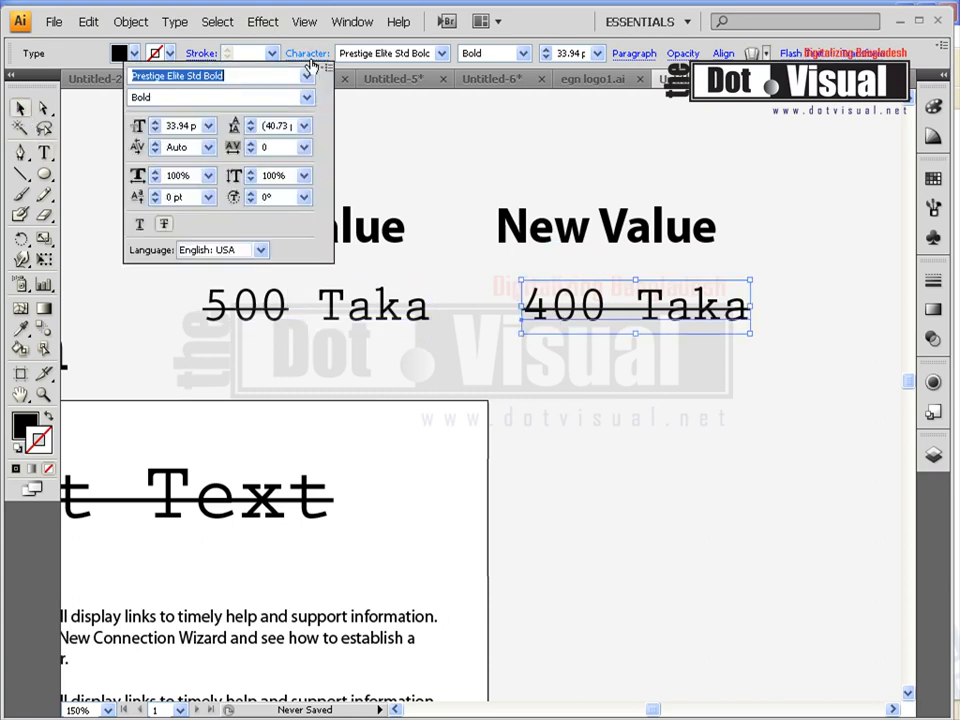
left_click(165, 227)
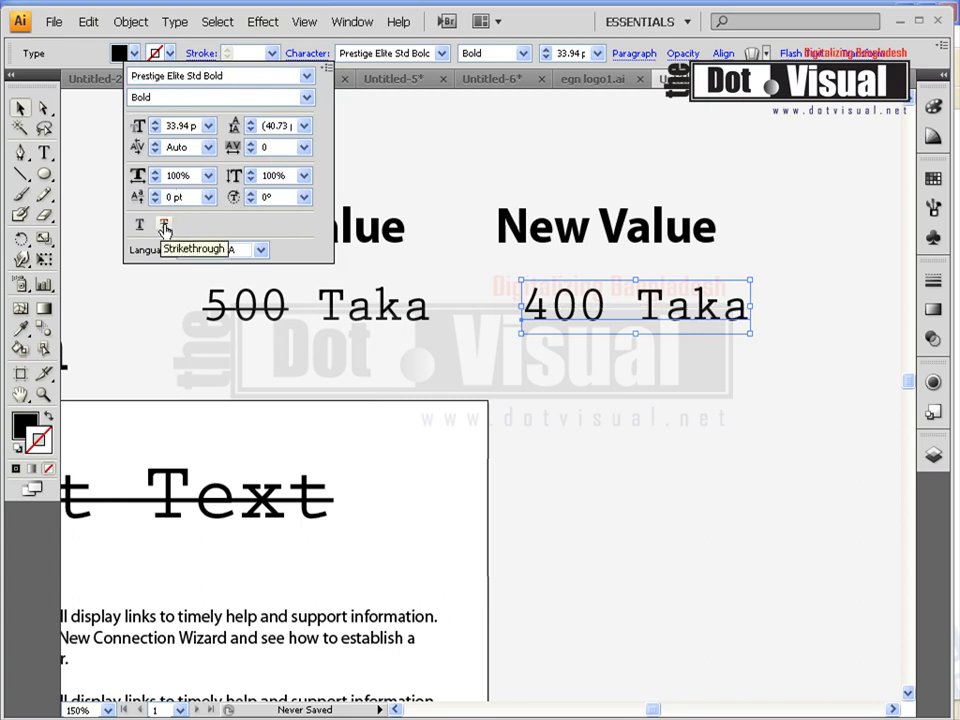
left_click(507, 378)
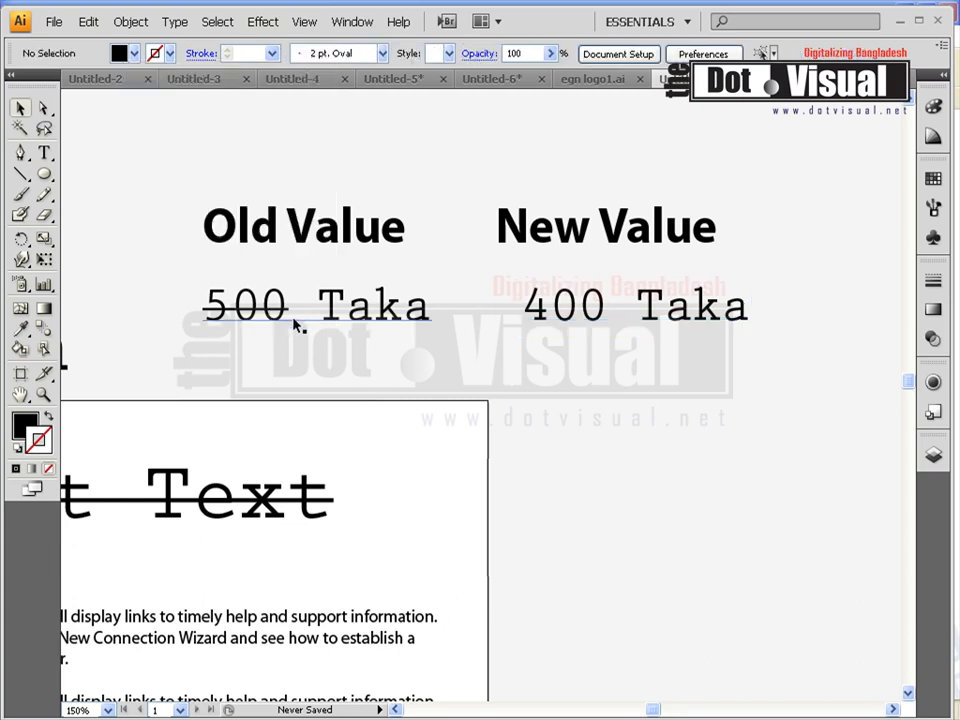
left_click_drag(611, 332, 597, 326)
left_click(641, 369)
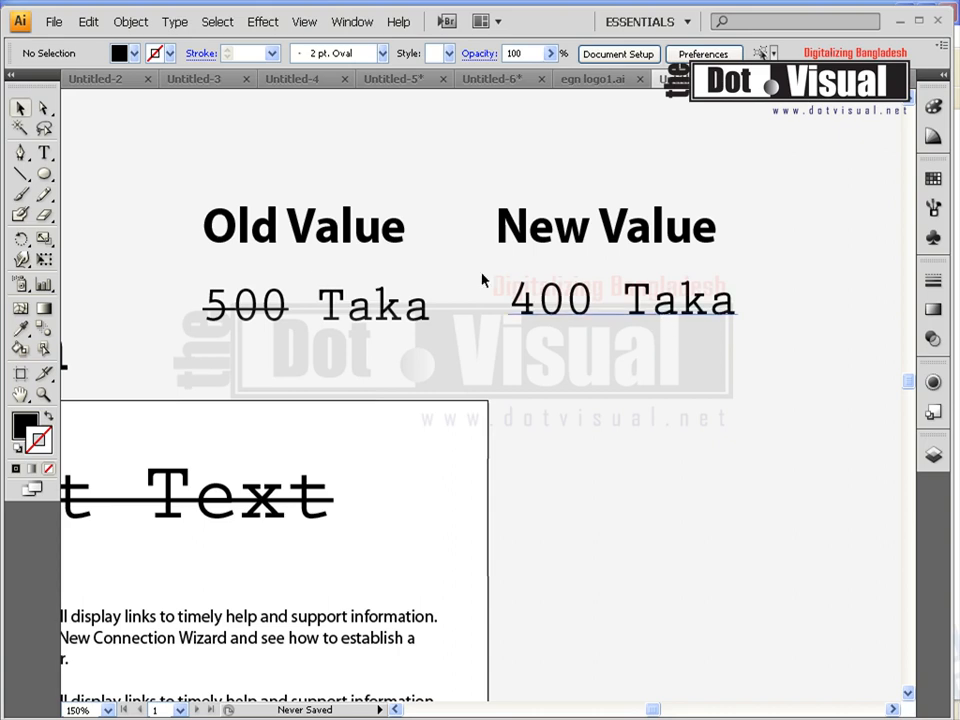
- Delete the four sample texts "Old Value", "New Value", "500 Taka" and "400 Taka"
left_click_drag(275, 170, 739, 349)
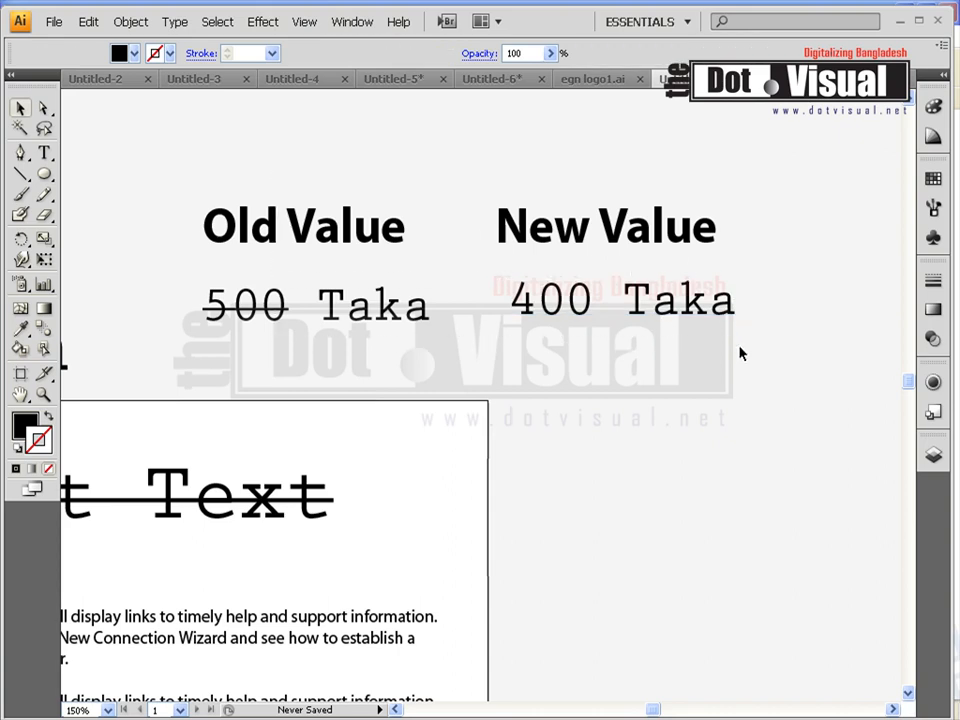
key("Delete")
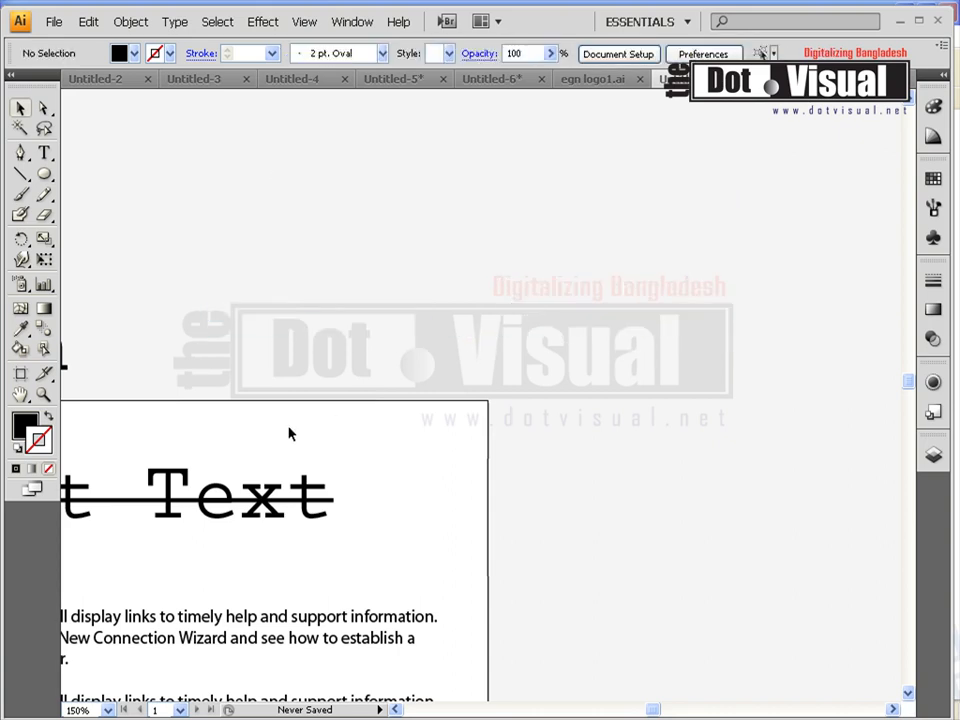
- Move the "egn" text left so it sits above the start of the "More About Text" heading, and deselect it
left_click_drag(240, 440, 649, 367)
left_click_drag(570, 392, 568, 324)
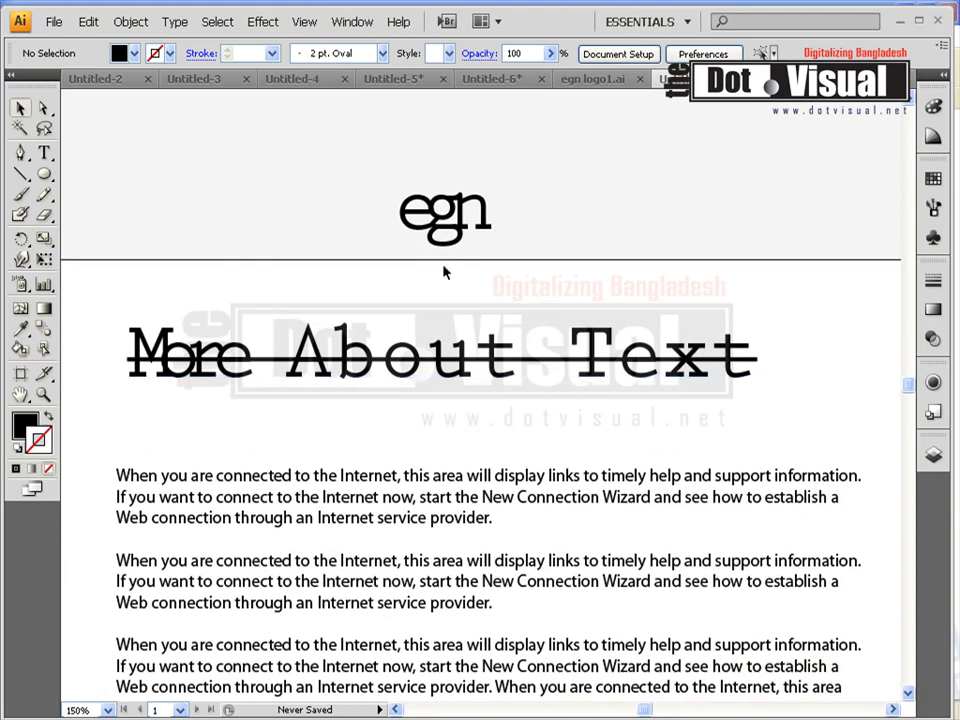
left_click_drag(472, 218, 242, 193)
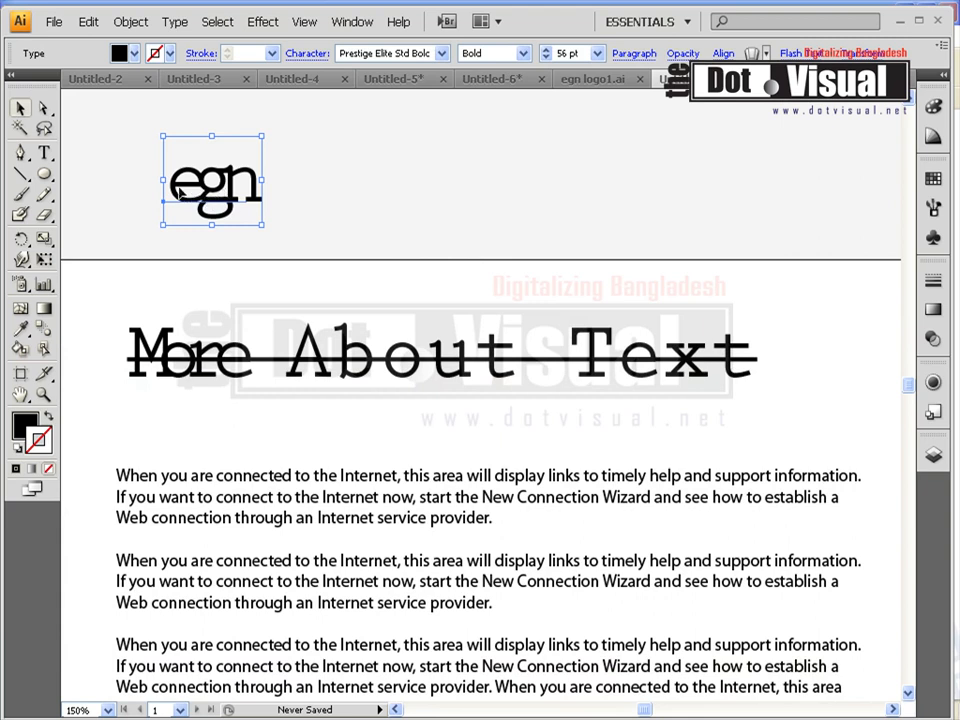
left_click(270, 212)
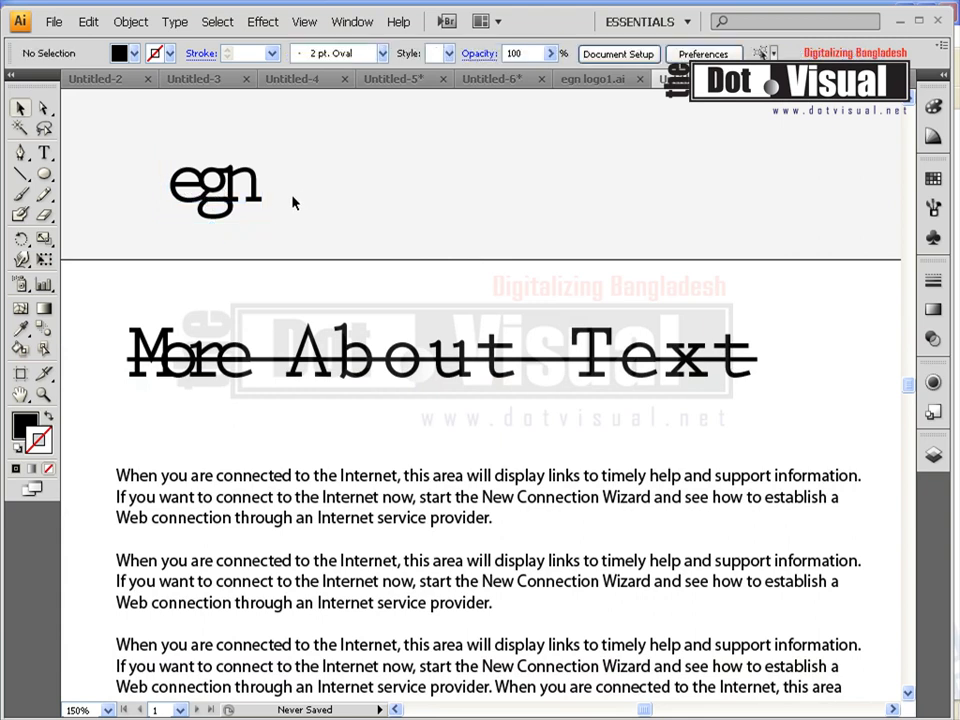
left_click(237, 205)
left_click(375, 203)
- Replace the strikethrough on the "More About Text" heading with an underline and deselect the heading
scroll(380, 230, "down", 2)
left_click(384, 251)
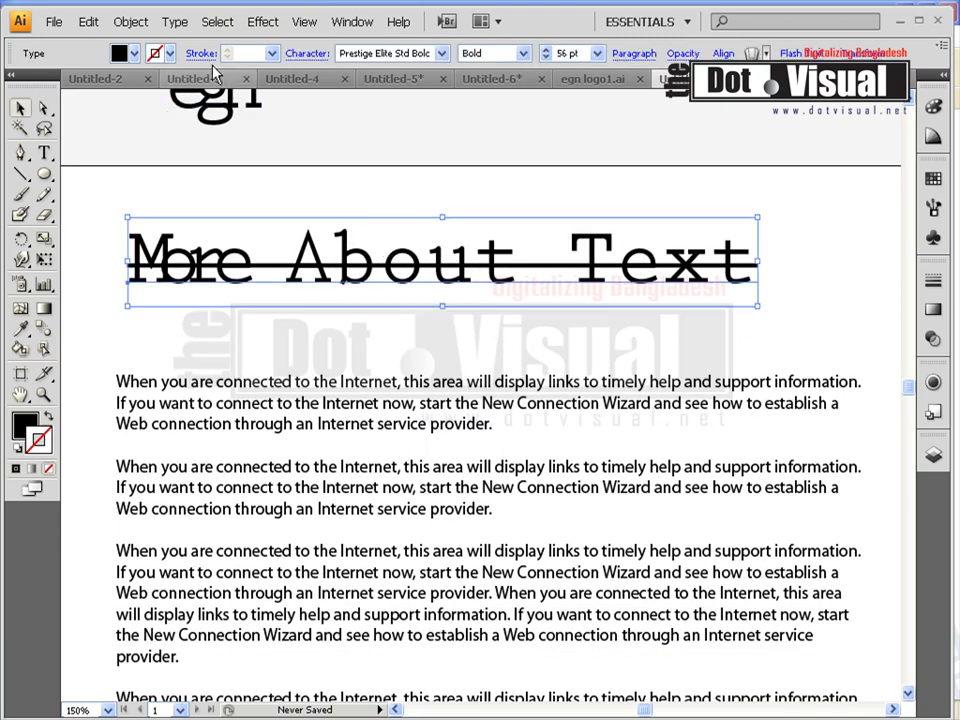
left_click(300, 54)
left_click(170, 227)
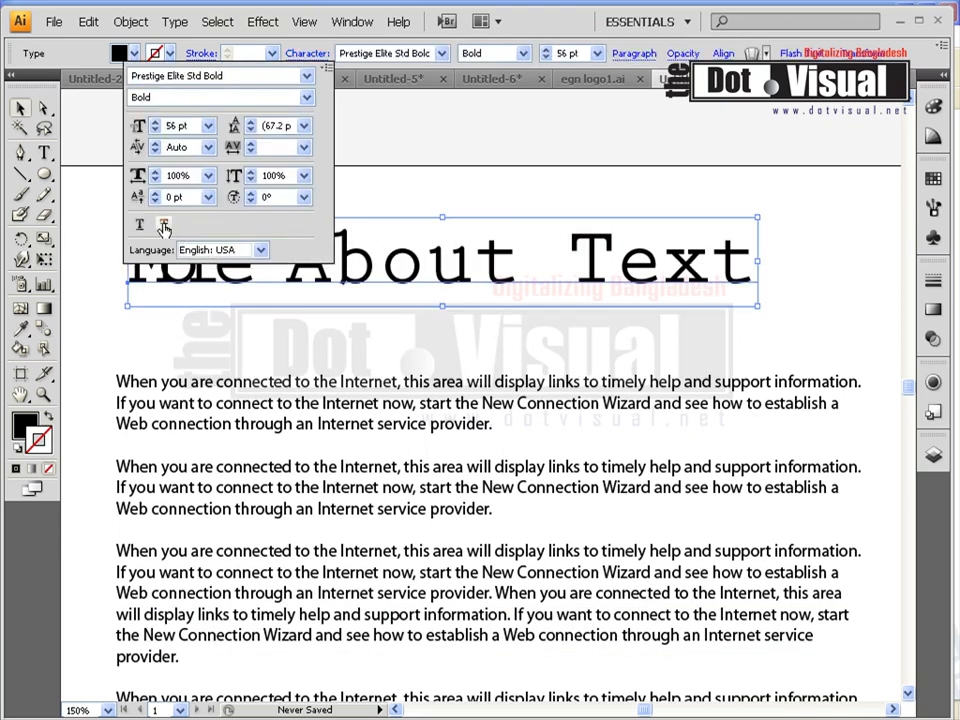
left_click(141, 228)
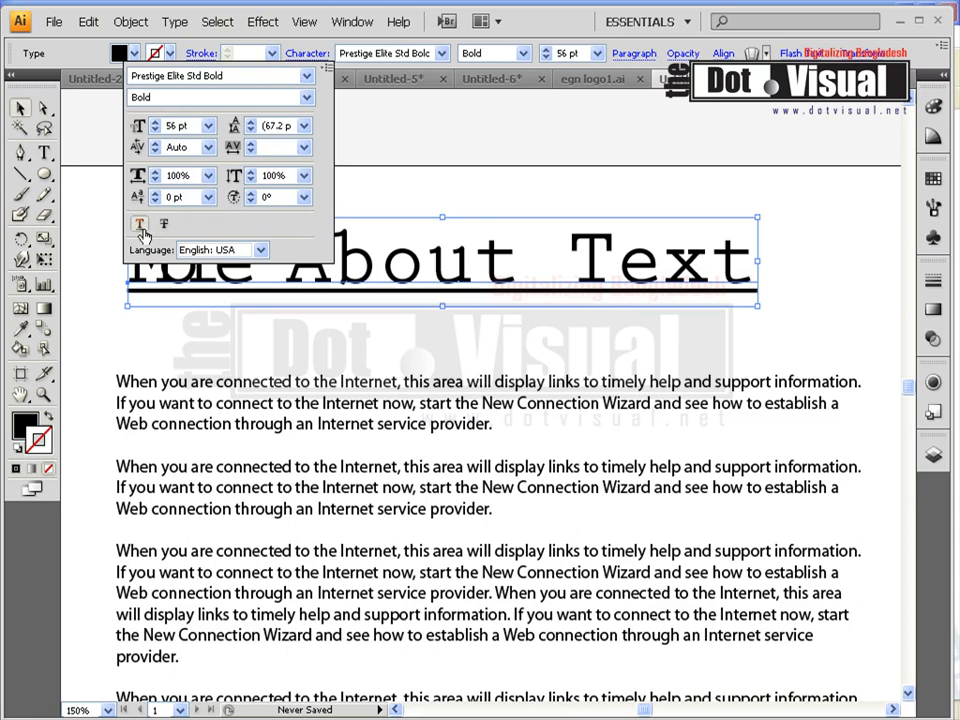
left_click(388, 336)
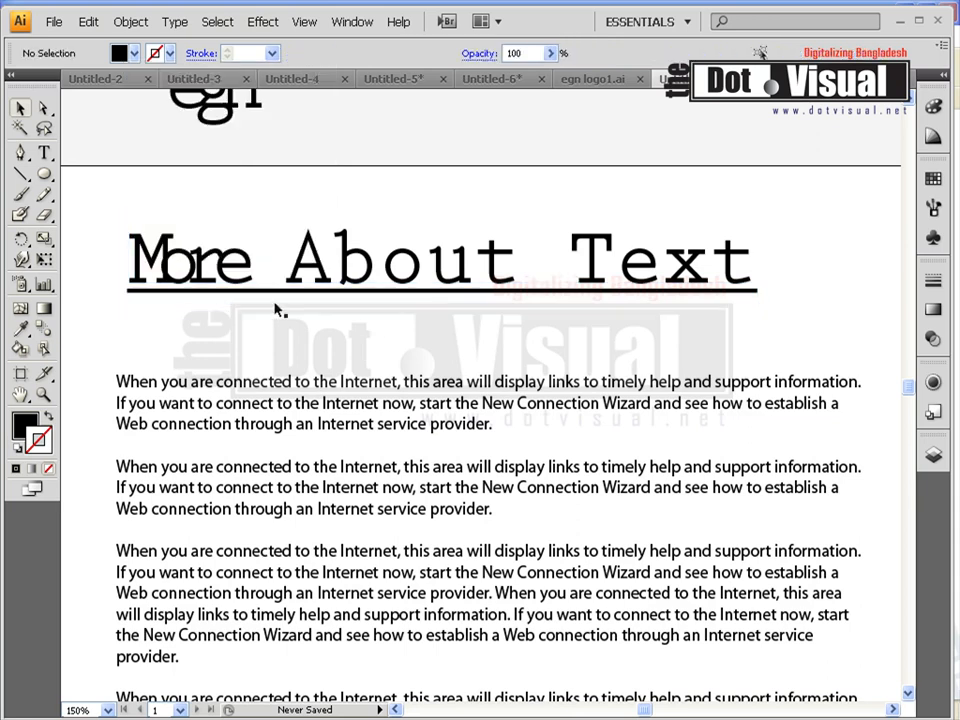
- Try to set the character rotation of the "More About Text" heading to 410°
left_click(405, 262)
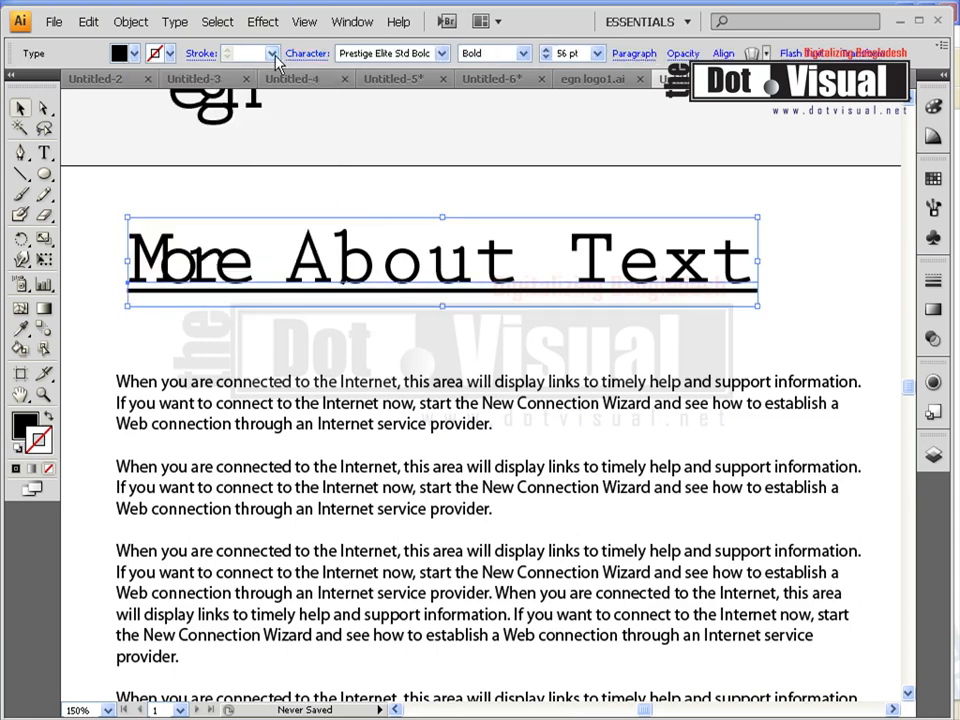
left_click(306, 53)
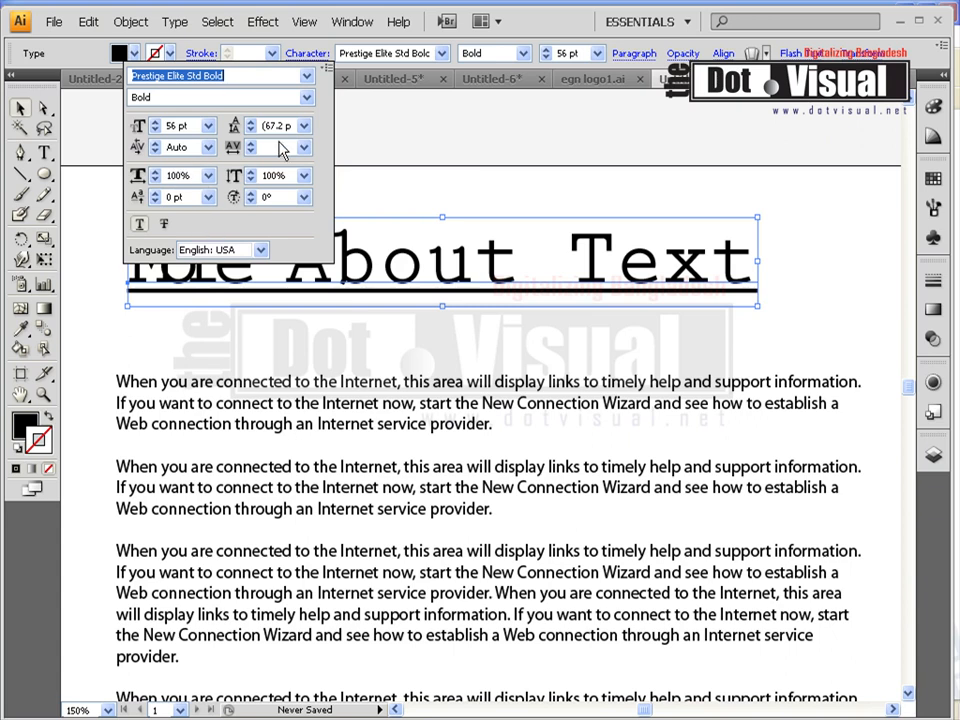
left_click(280, 197)
type("41")
type("0")
key("Return")
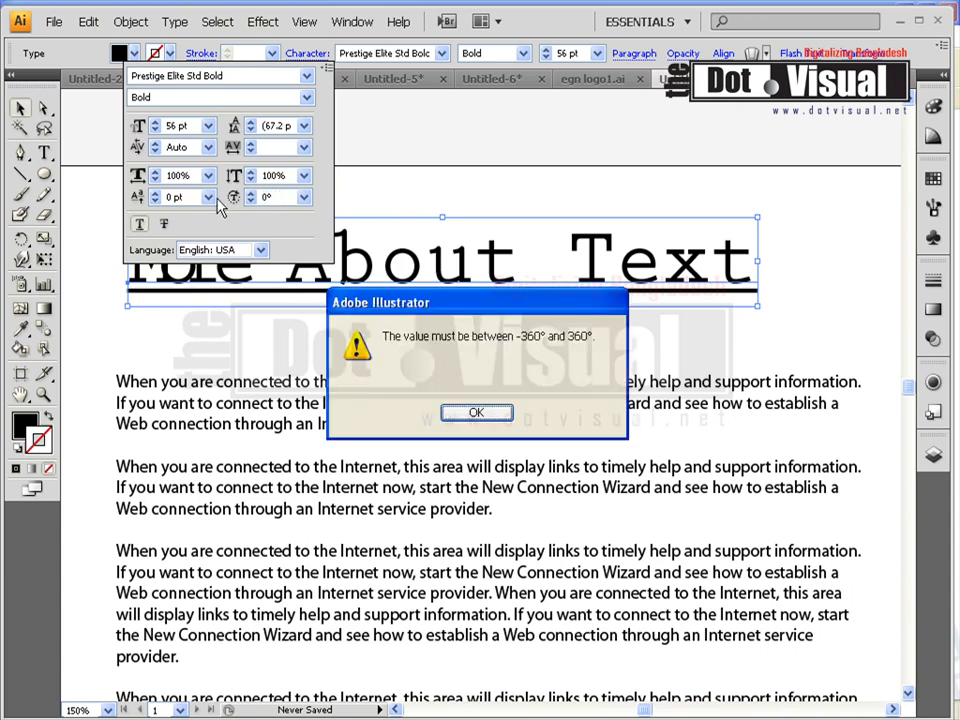
key("Return")
- Set the character rotation of the "More About Text" heading to 40° and deselect the heading
left_click(305, 53)
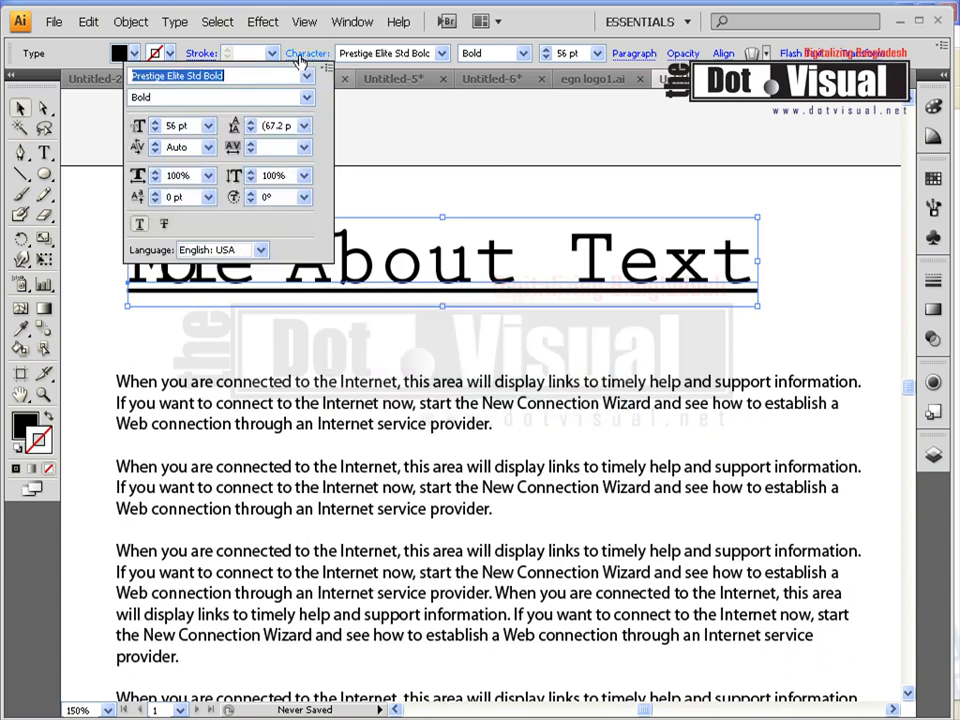
left_click(274, 195)
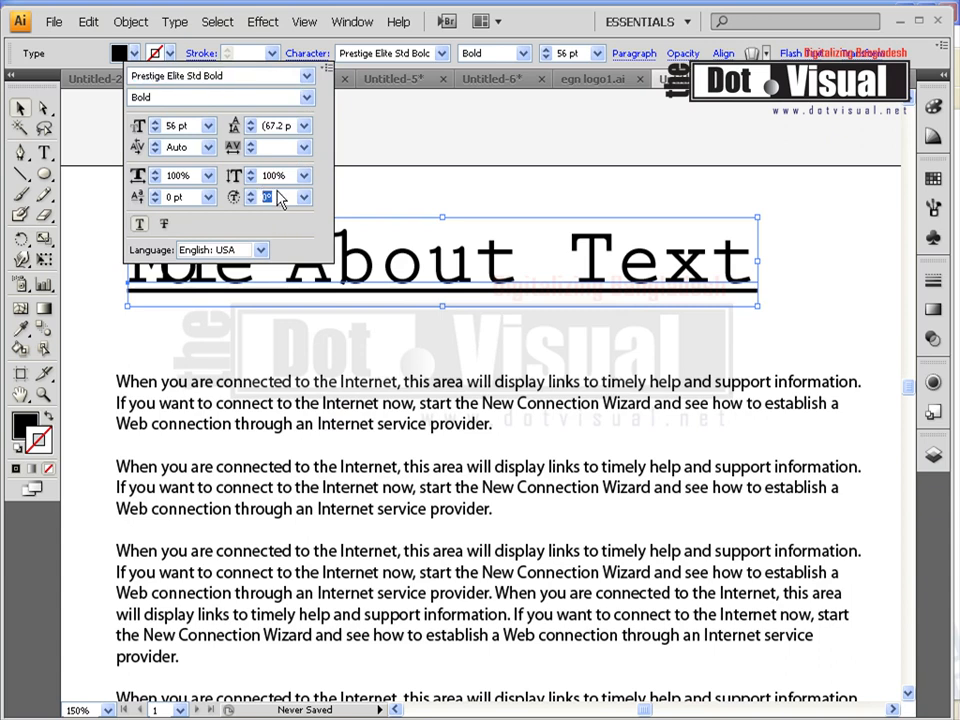
type("40")
key("Return")
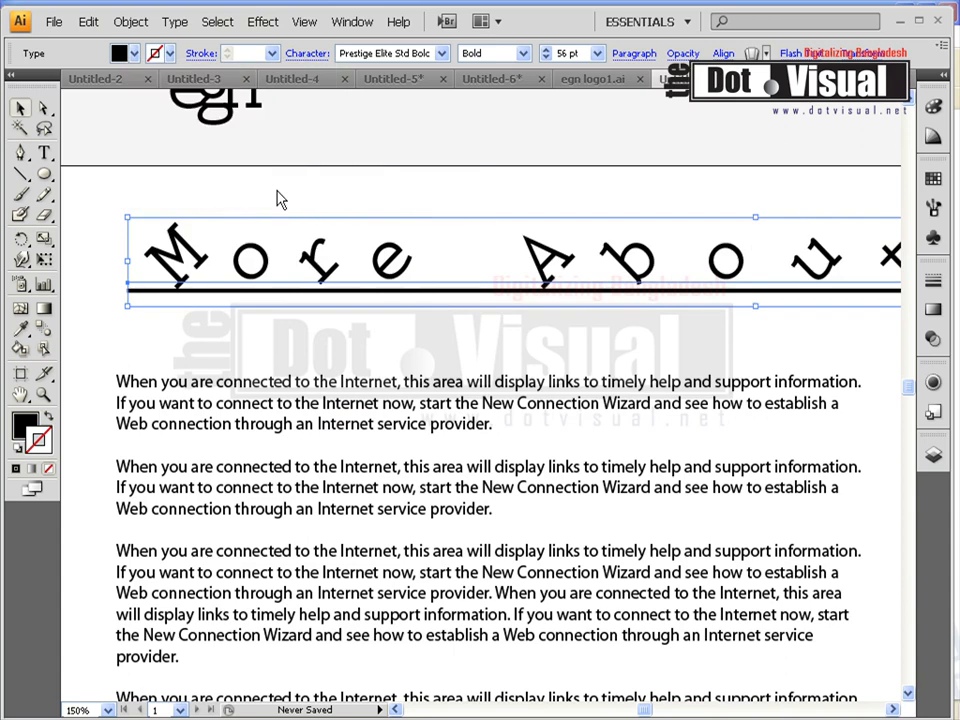
left_click(274, 197)
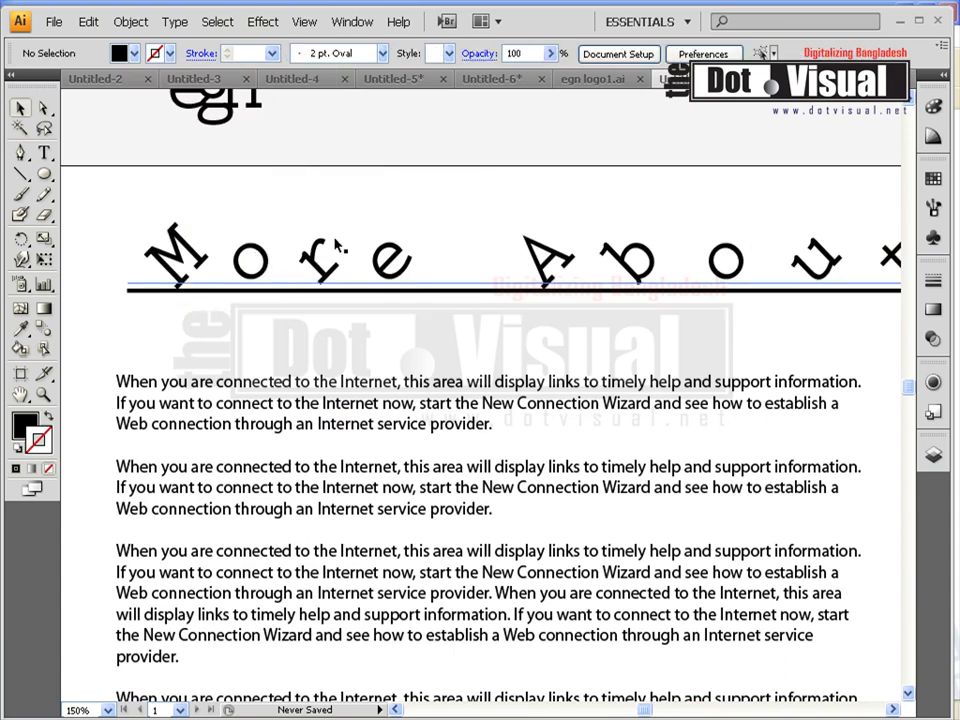
- Try moving the rotated heading slightly down and to the left, and undo the move
scroll(690, 360, "up", 2)
left_click_drag(700, 332, 646, 347)
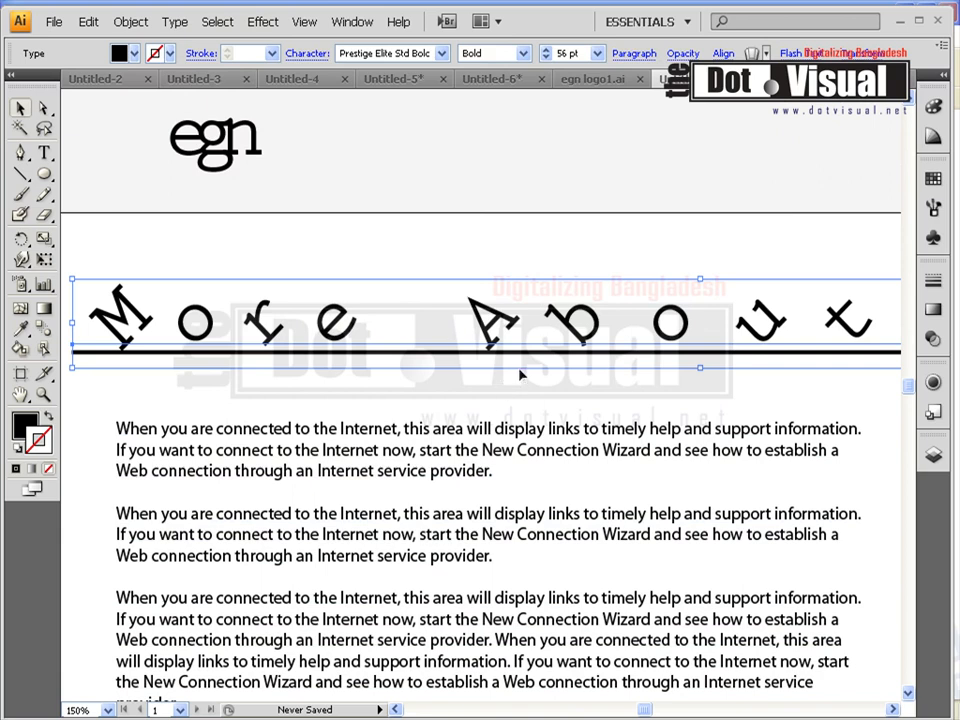
key("ctrl+z")
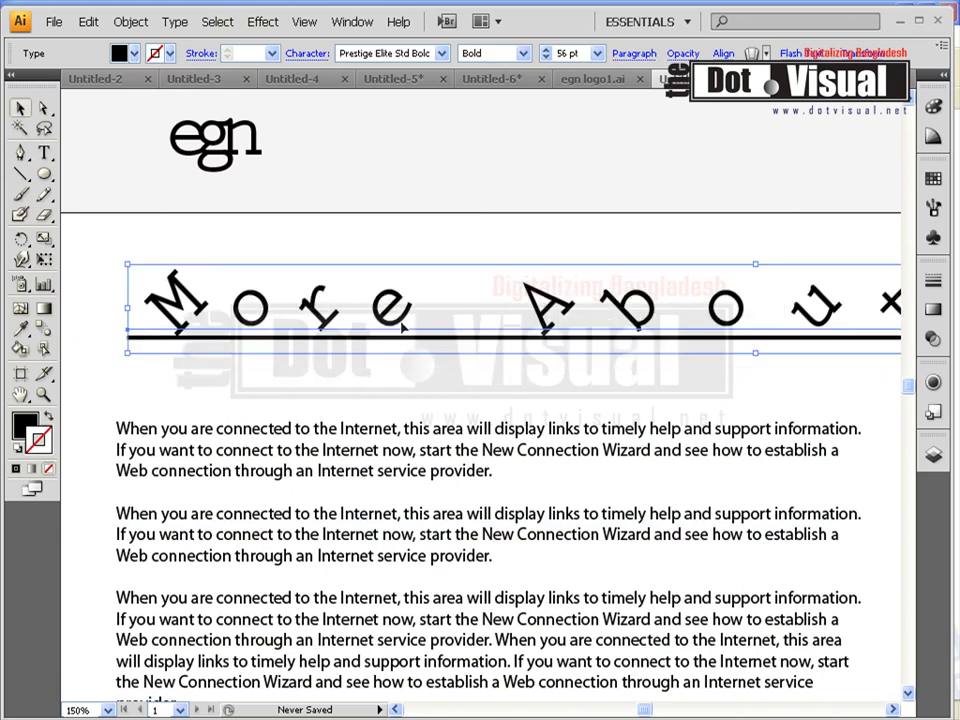
- Duplicate the "egn" text to the right of the original, above the heading, and select the copy
left_click(384, 189)
left_click_drag(340, 190, 297, 285)
left_click_drag(169, 232, 457, 236)
left_click(544, 242)
left_click(468, 242)
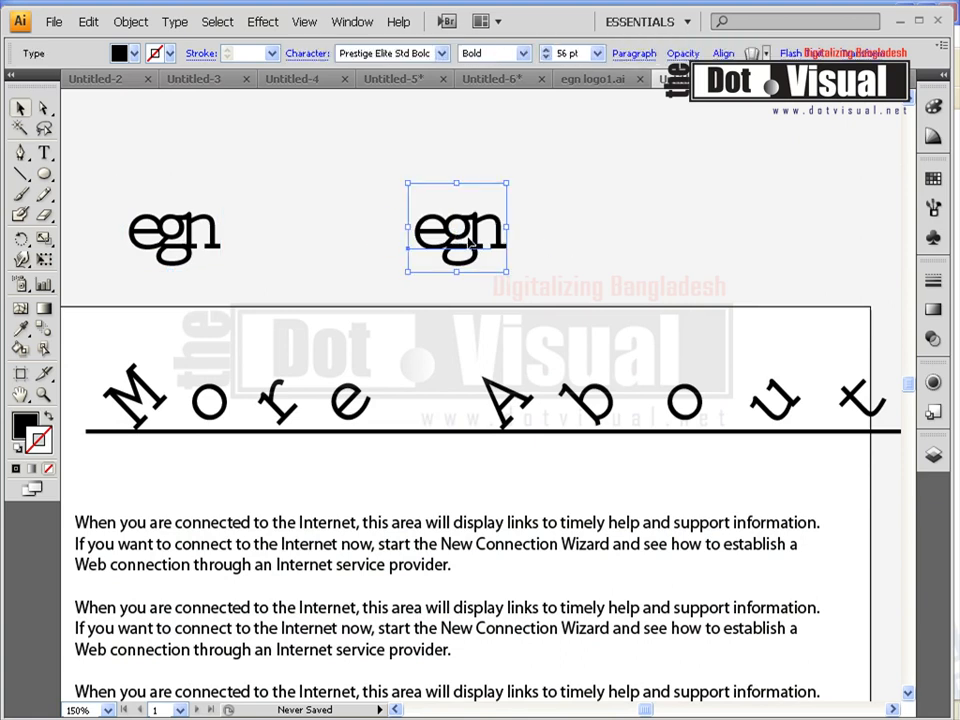
- Set the character rotation of only the letter "g" in the copied "egn" text to 45°
double_click(467, 243)
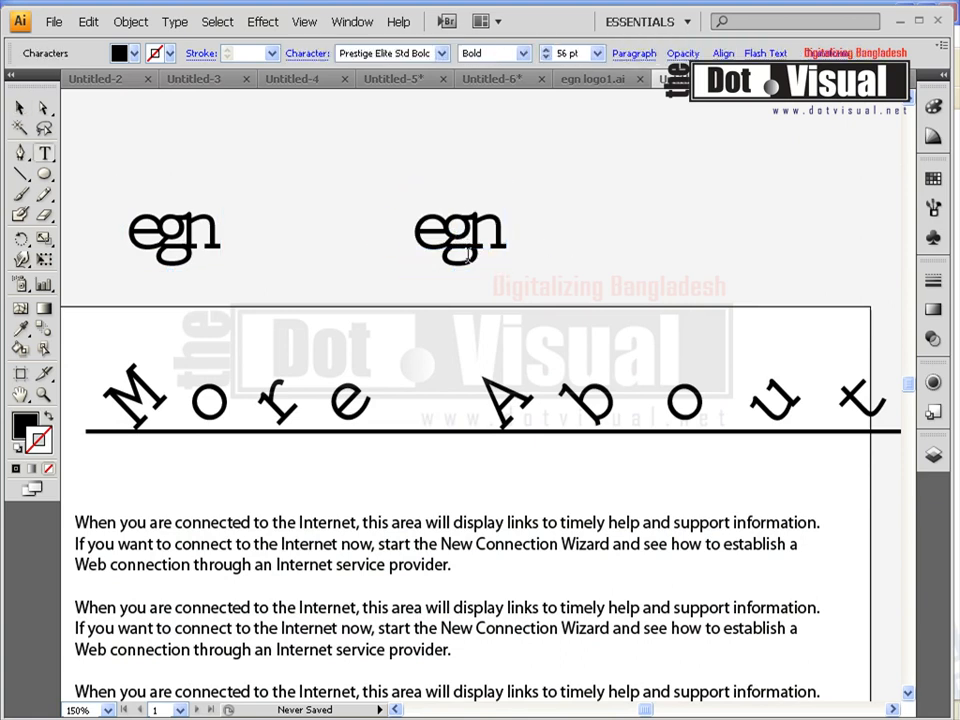
left_click_drag(463, 244, 482, 255)
left_click(502, 246)
key("Left")
key("shift+Left")
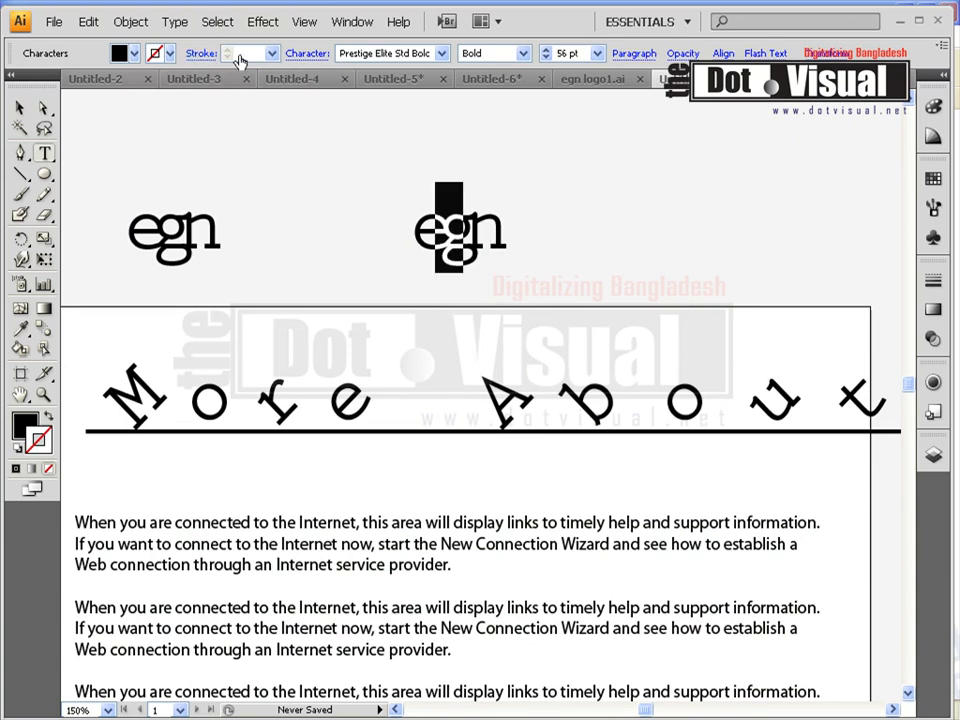
left_click(308, 54)
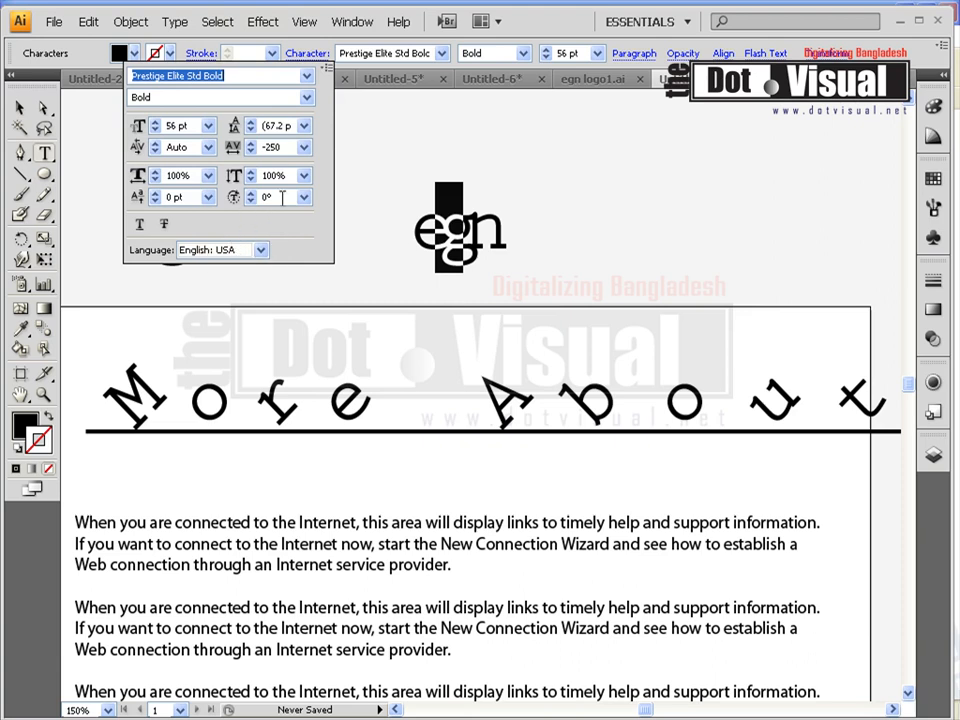
left_click_drag(263, 198, 283, 197)
type("45")
key("Return")
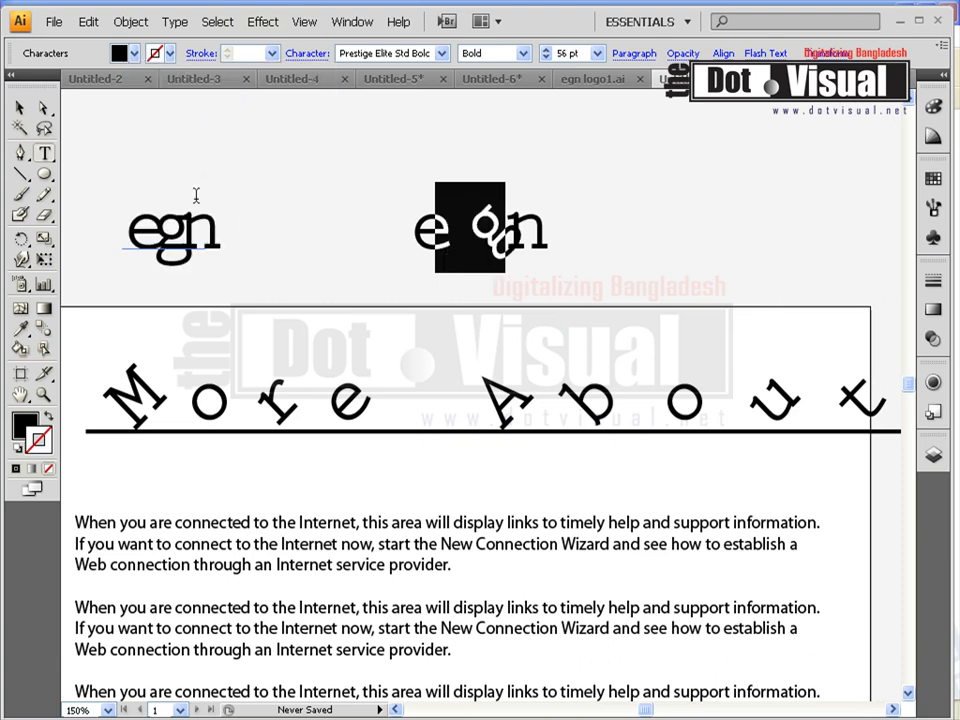
left_click(470, 228)
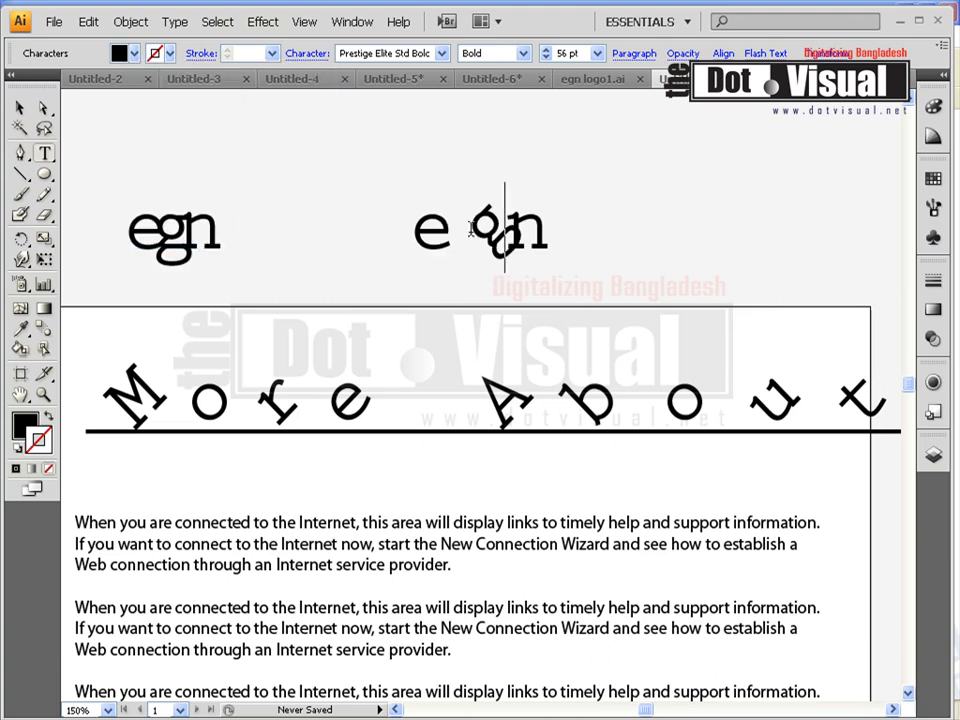
- Set the tracking of all three letters in the copied "egn" text to 0
left_click_drag(422, 248, 590, 243)
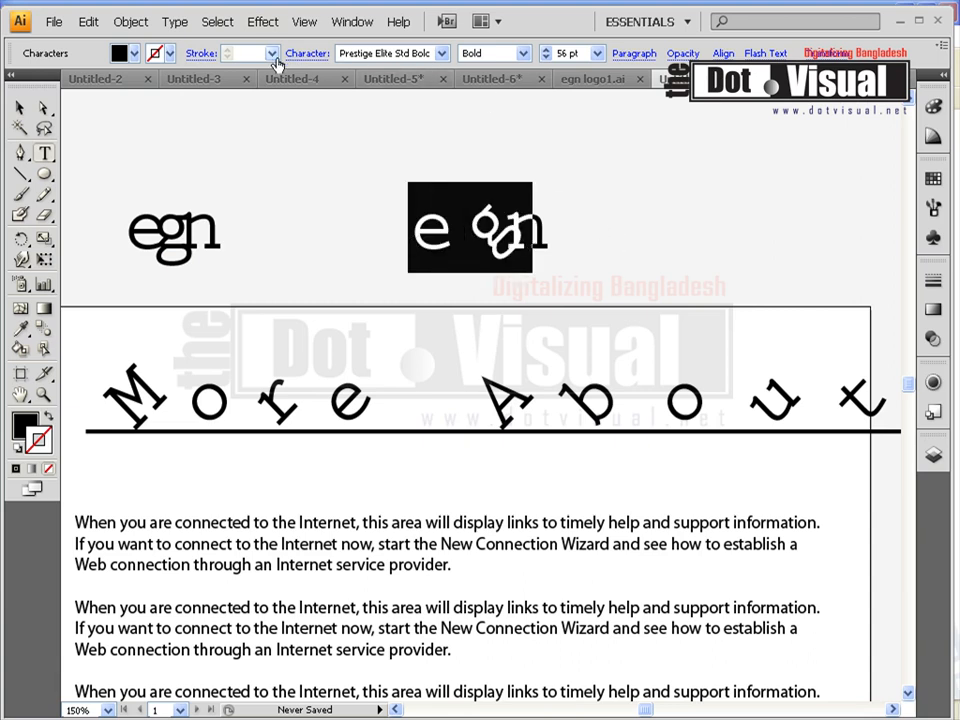
left_click(309, 54)
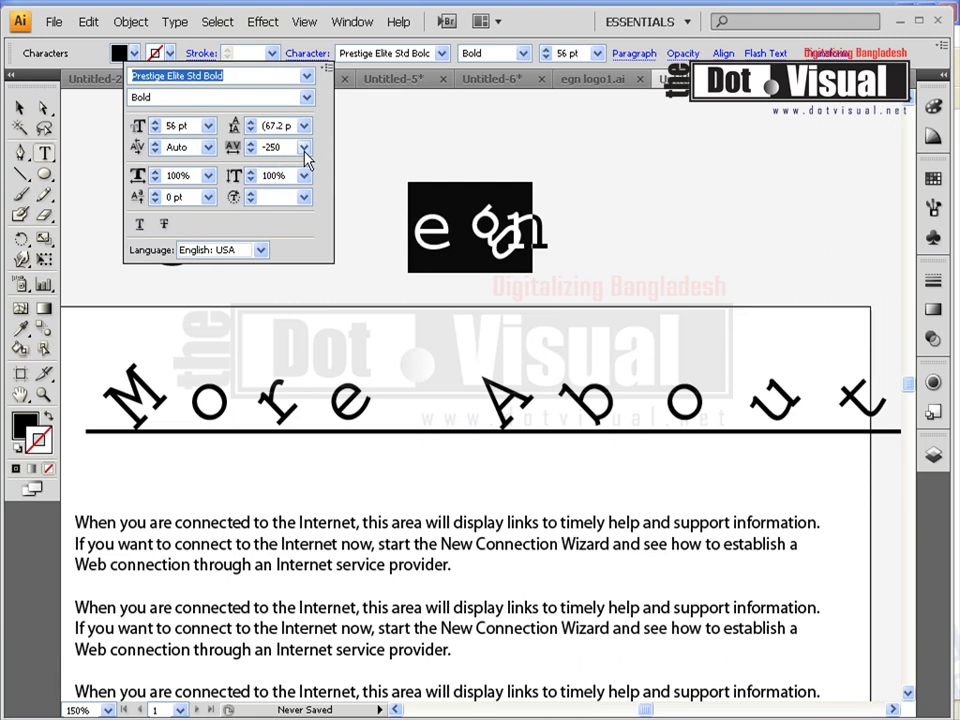
left_click(305, 149)
left_click(290, 148)
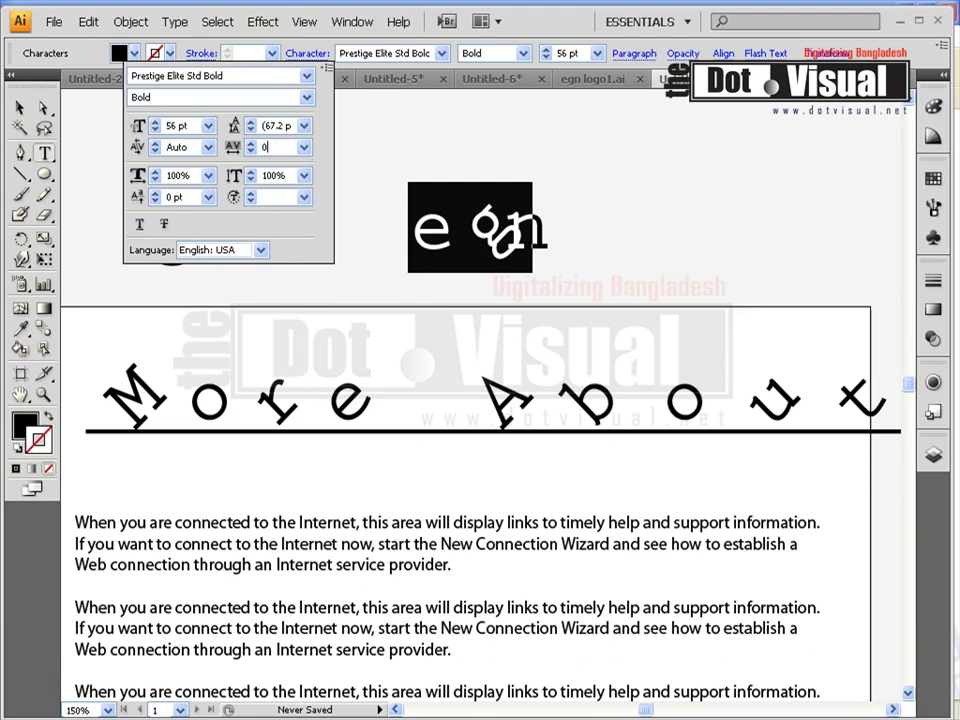
type("0")
key("Return")
left_click(499, 203)
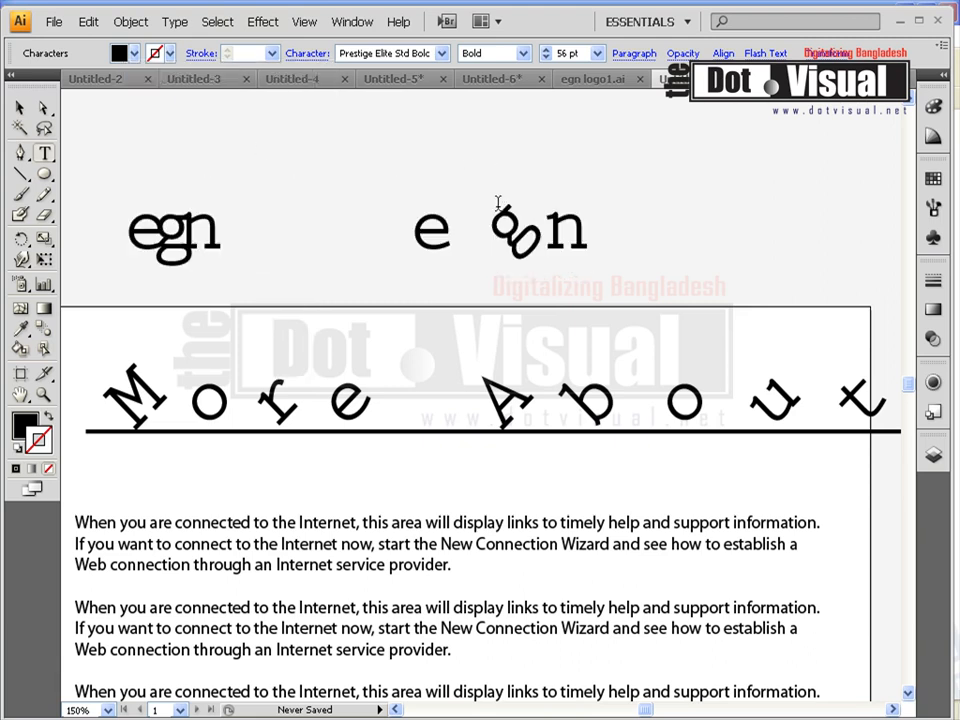
- Insert an "l" after the rotated "g" in the copied text as a test, and delete it again
left_click_drag(491, 213, 547, 212)
left_click(468, 214)
key("Right")
key("Right")
key("Right")
type("l")
key("shift+Left")
key("Right")
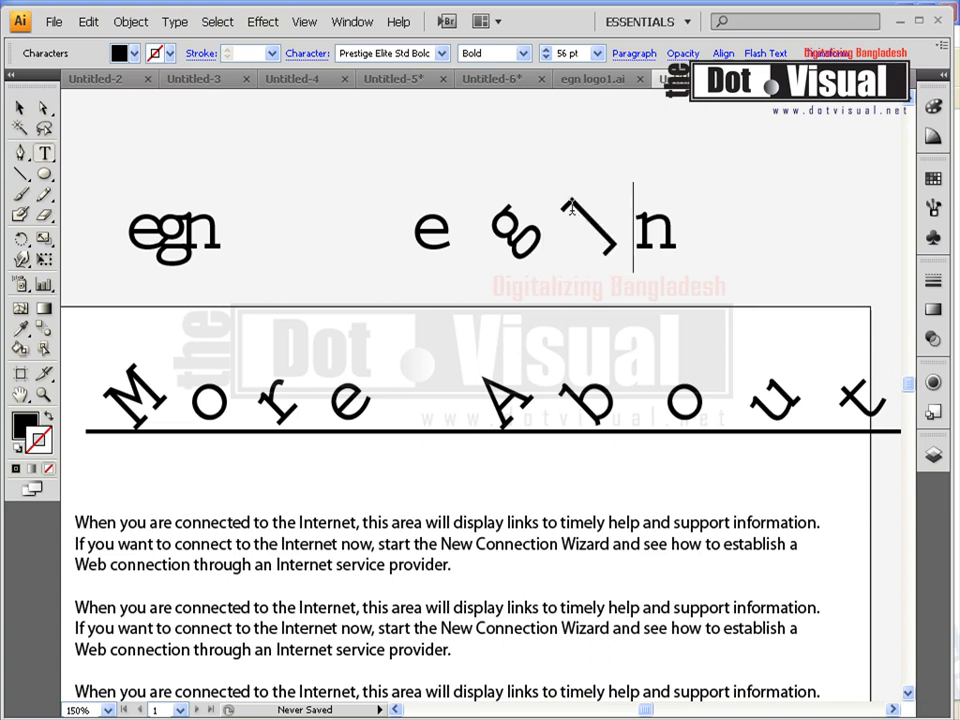
key("BackSpace")
key("BackSpace")
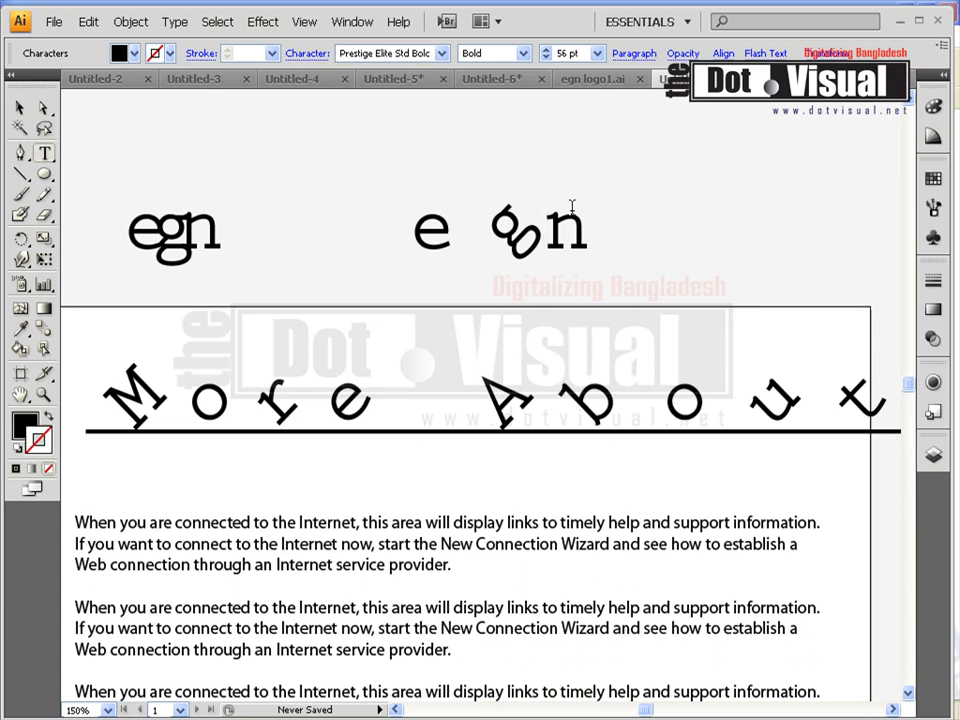
- Try a slash after the rotated "g" in the copied text, and undo the trial edits
type("/")
key("ctrl+z")
key("ctrl+z")
key("ctrl+z")
key("ctrl+z")
key("Right")
key("BackSpace")
- Set the tracking of the letters "e" and "g" in the copied text to -100
key("shift+Left")
key("shift+Left")
key("shift+Left")
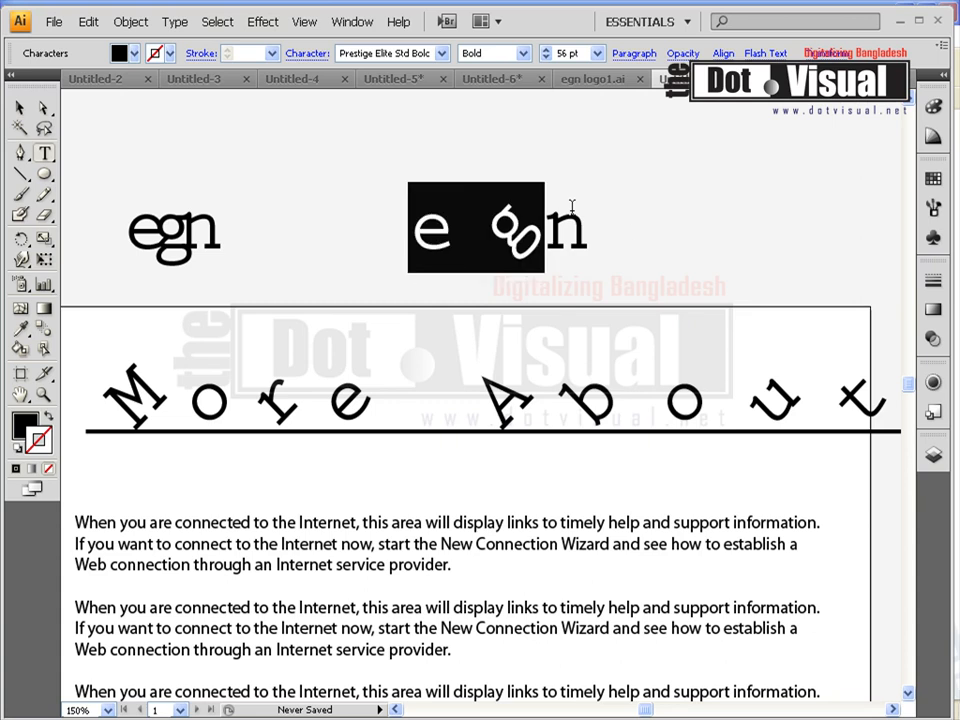
left_click(302, 55)
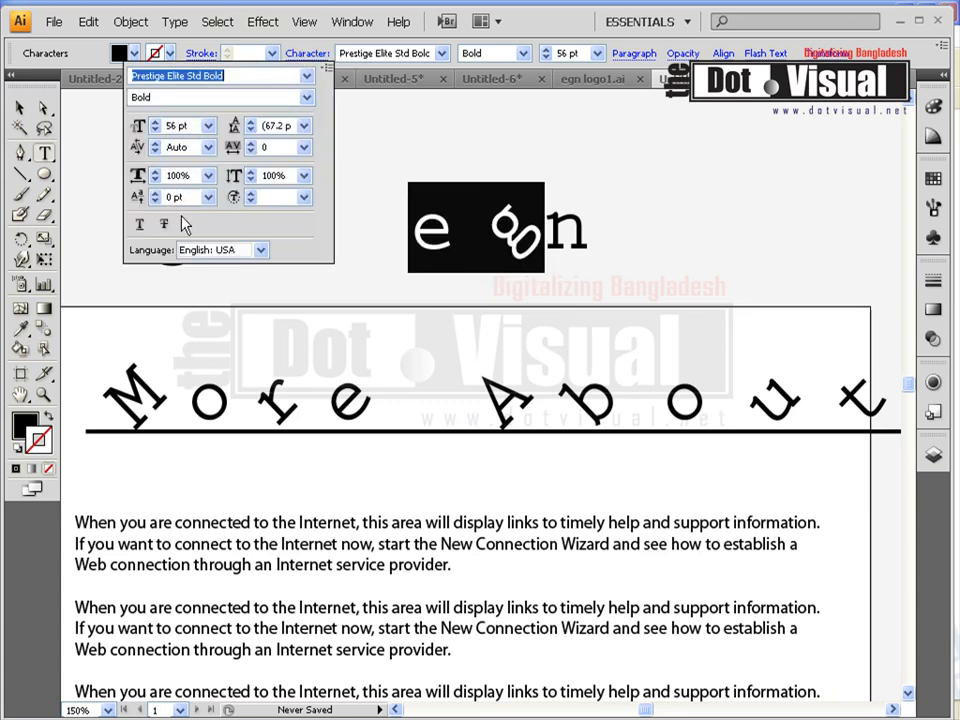
left_click(284, 147)
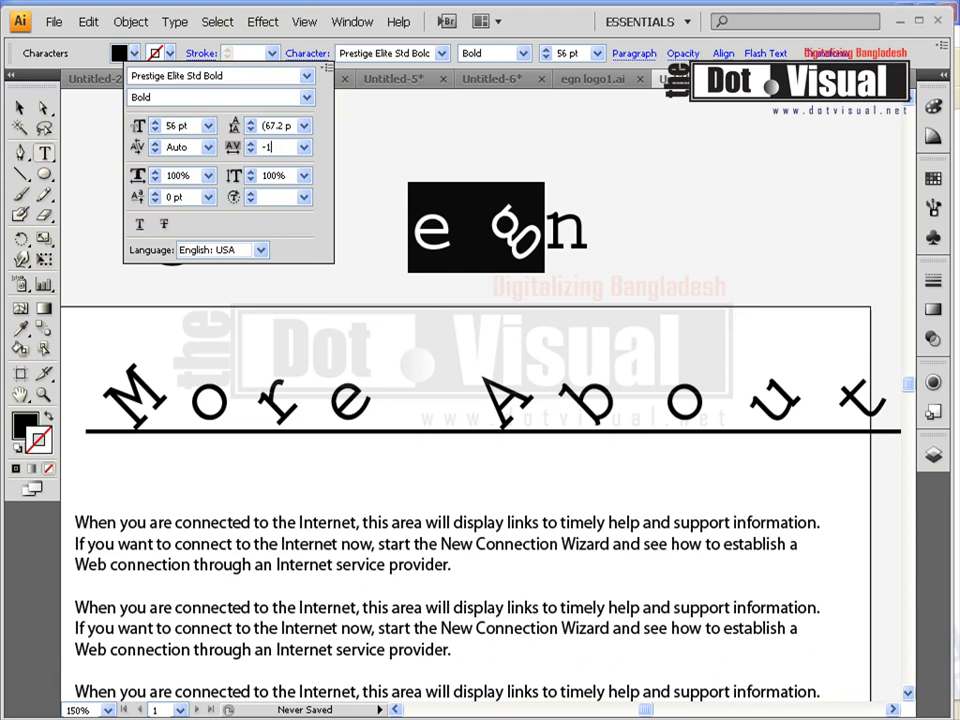
key("Return")
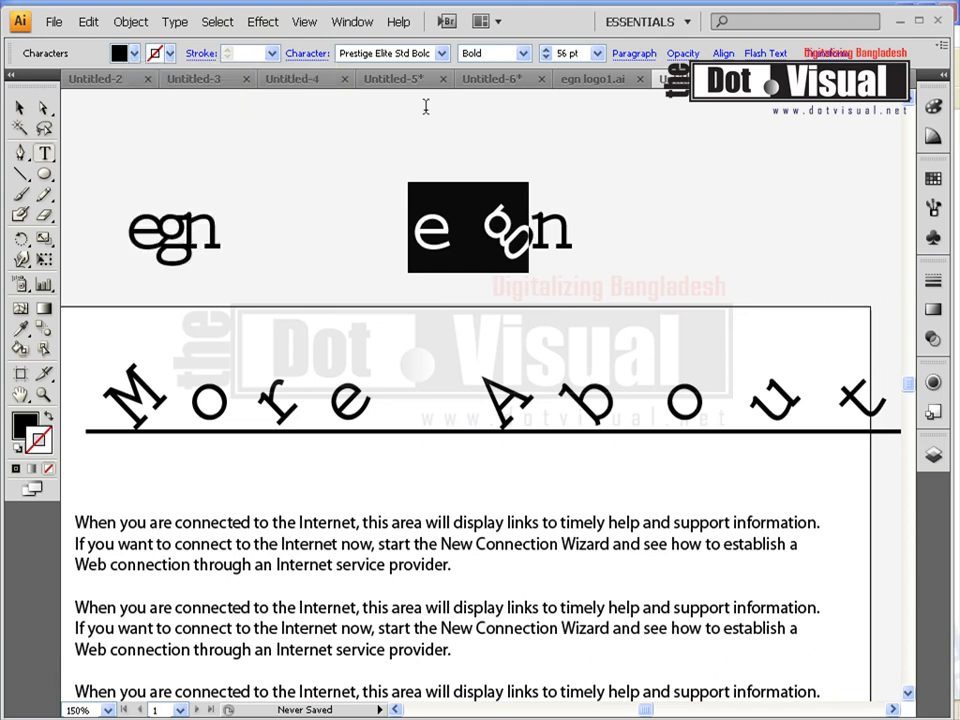
- Set the tracking of the selected "e" and "g" in the copied text to -250
left_click(302, 55)
left_click(276, 147)
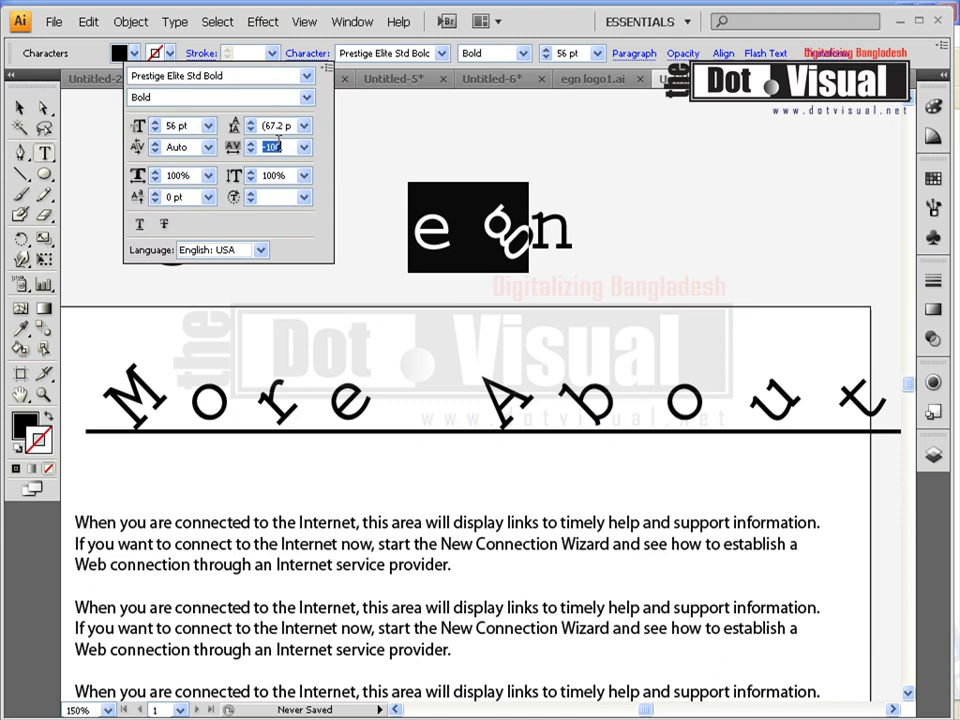
type("-250")
key("Return")
left_click(506, 230)
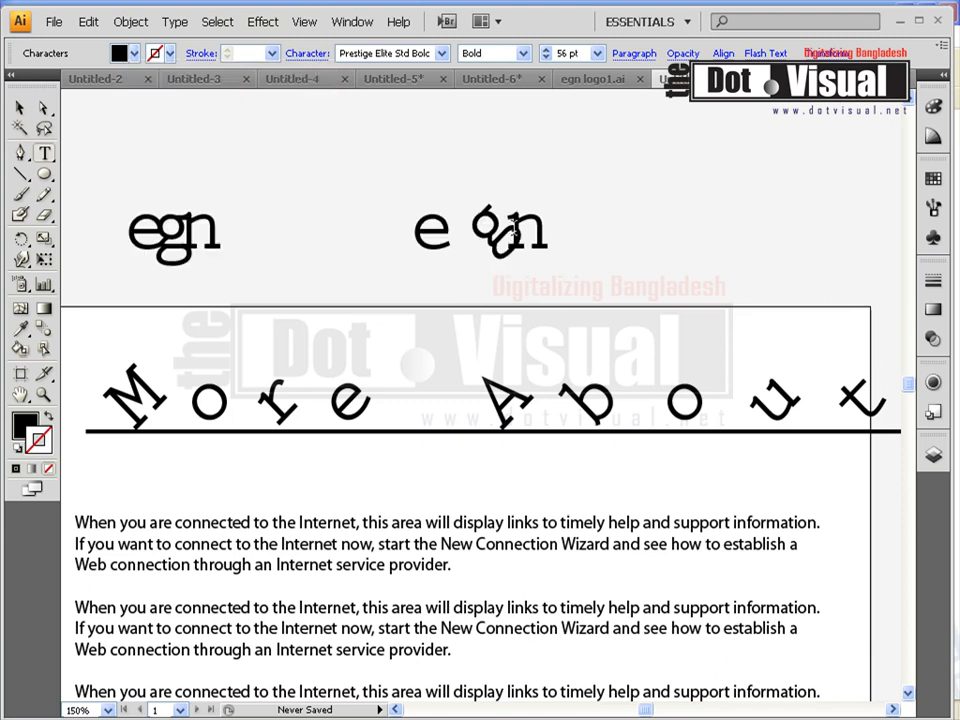
- Increase the tracking of only the letter "n" in the copied text and deselect it
left_click_drag(506, 230, 563, 238)
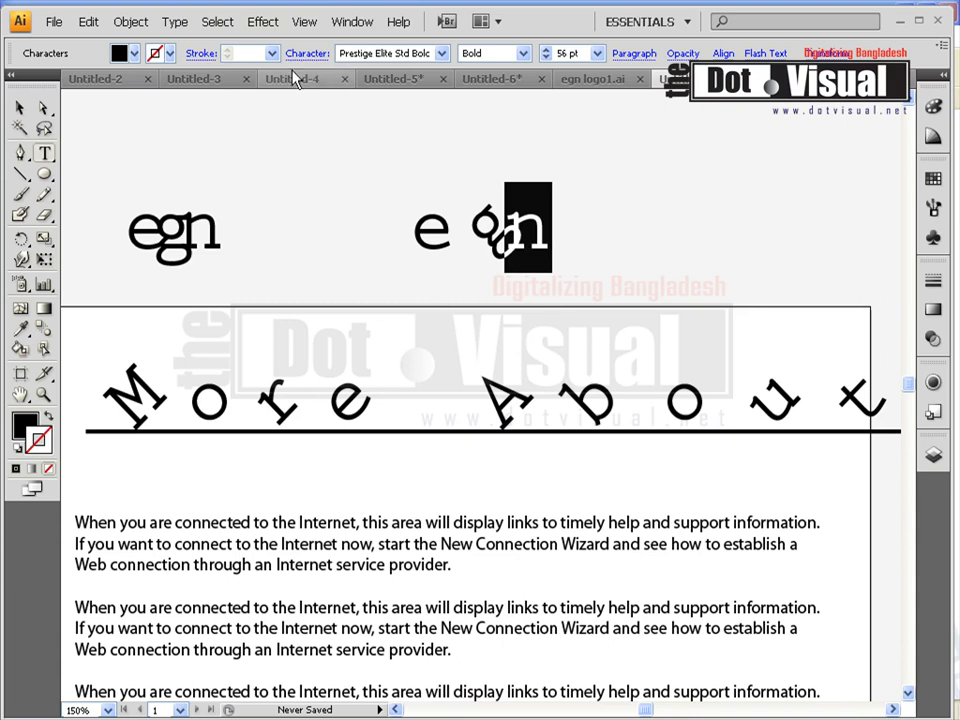
left_click(201, 54)
left_click(305, 55)
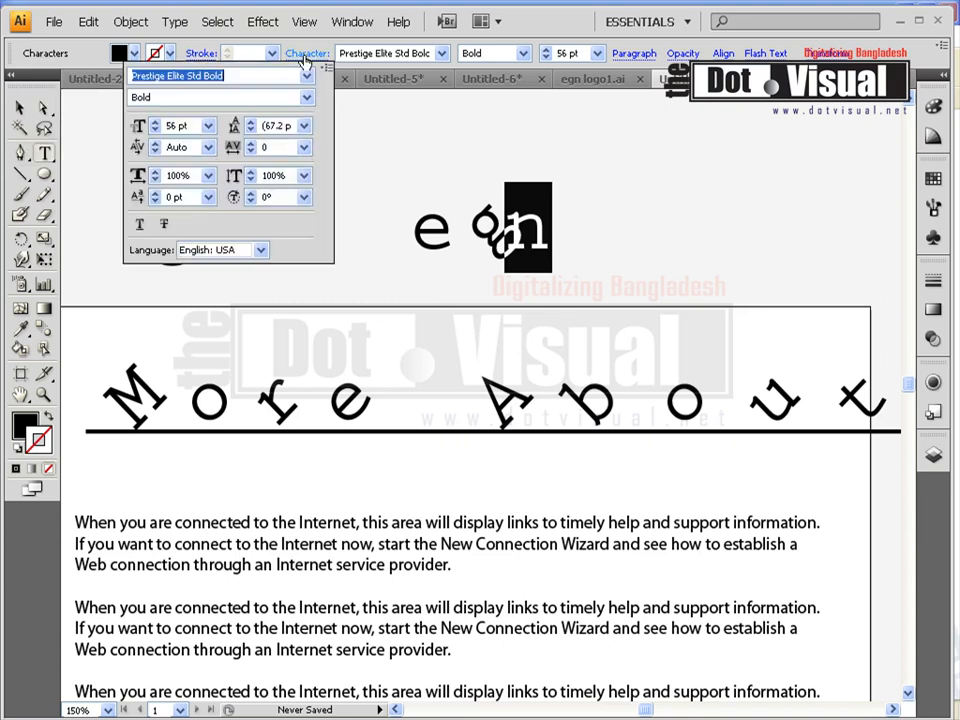
left_click(272, 148)
key("Return")
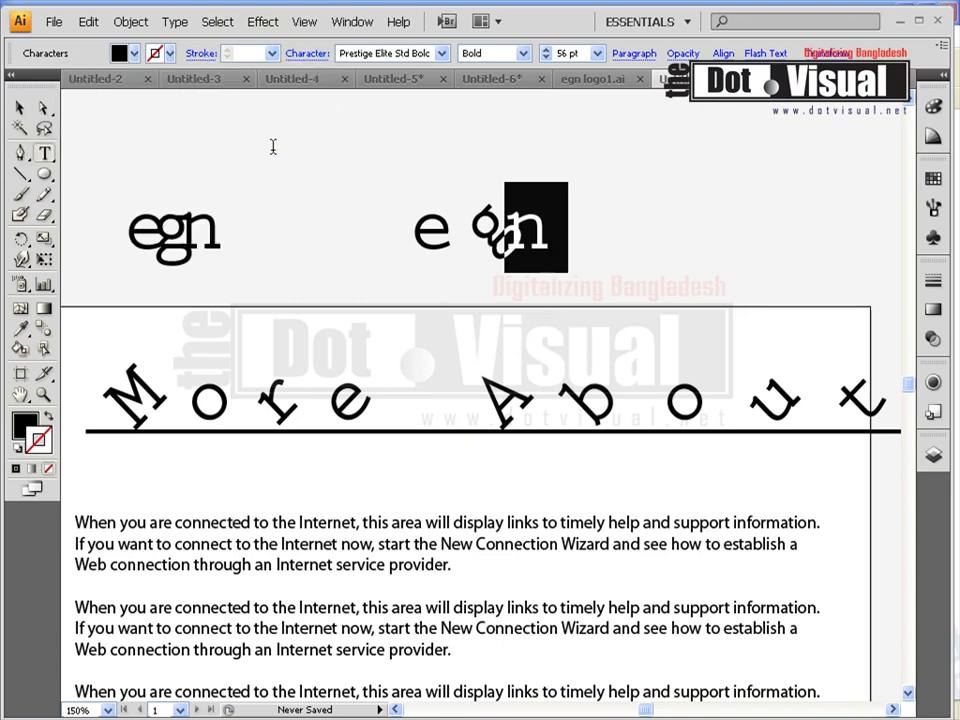
left_click(500, 252)
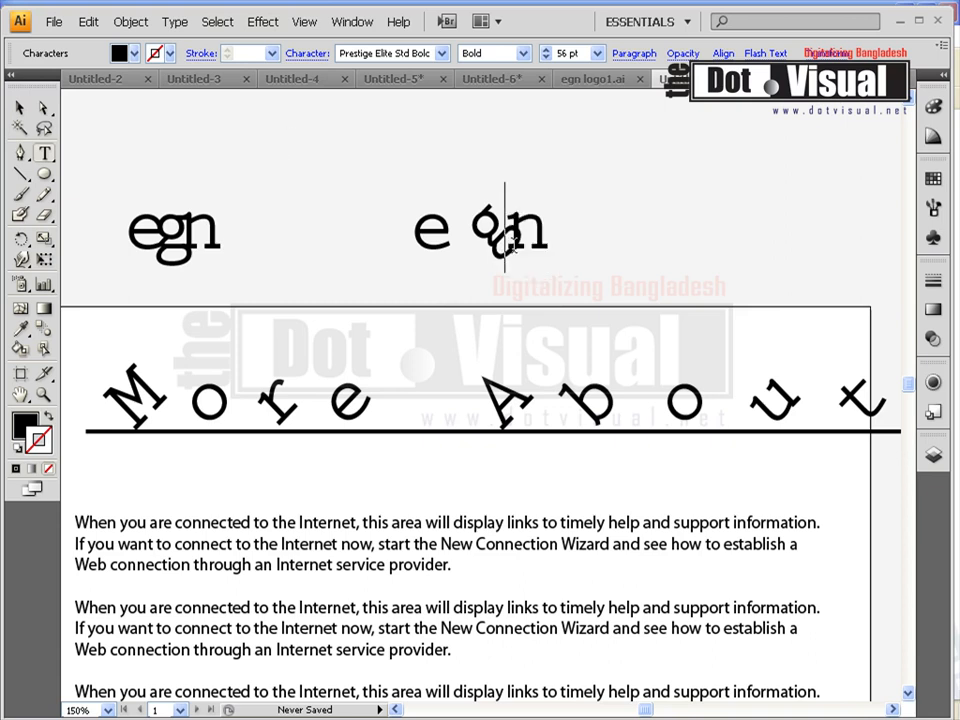
- Delete the letter "n" from the copied text and put it back with a gap after the rotated "g"
key("shift+Right")
key("BackSpace")
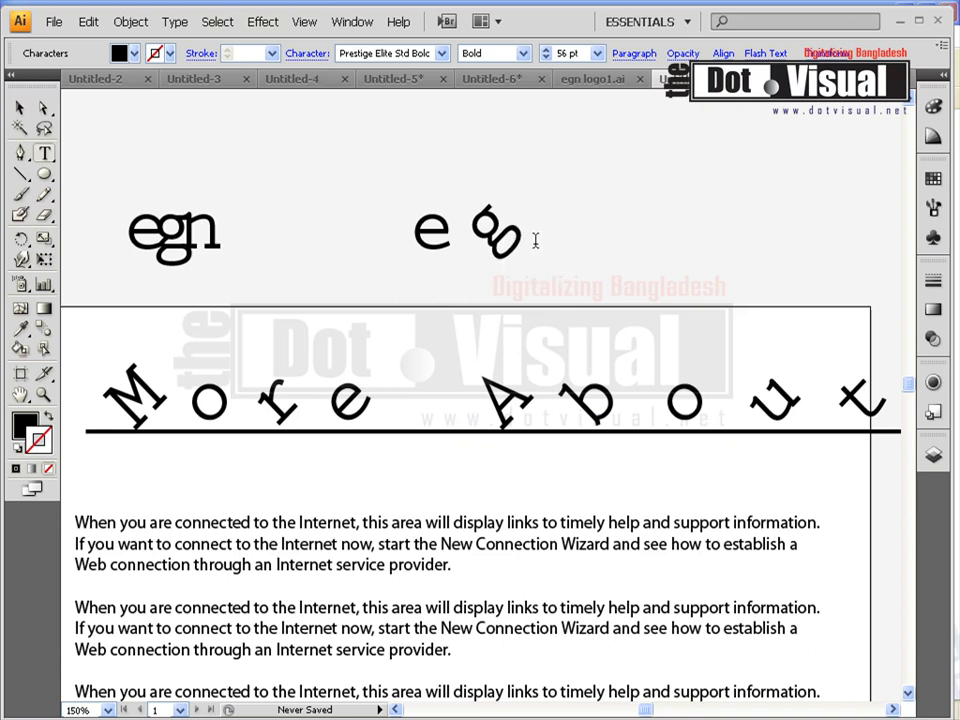
key("Escape")
key("ctrl+z")
key("Left")
key("Left")
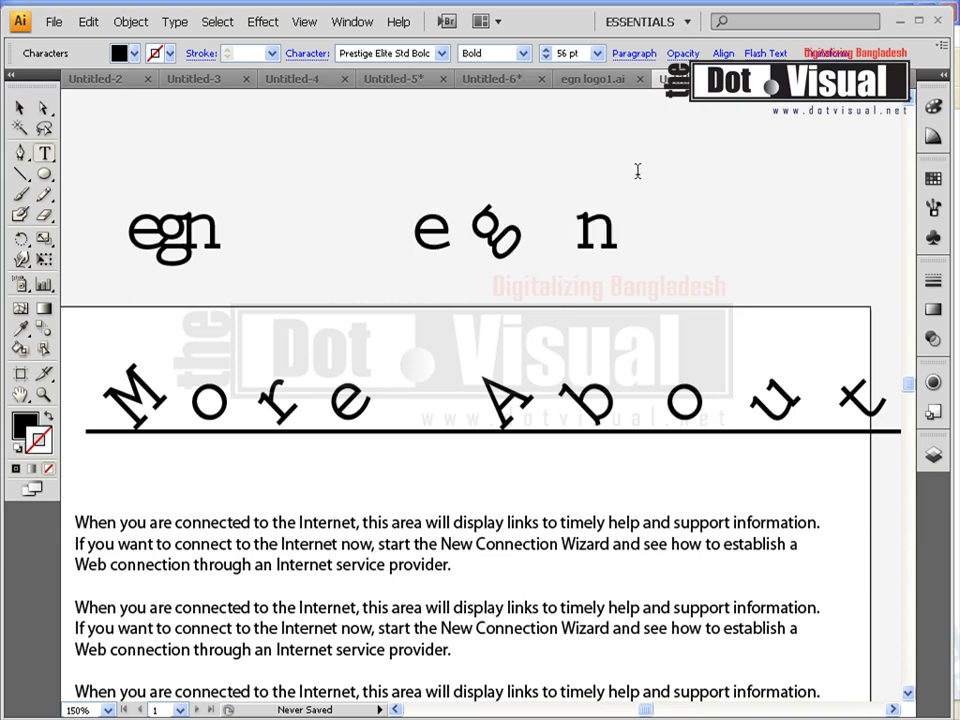
left_click(25, 111)
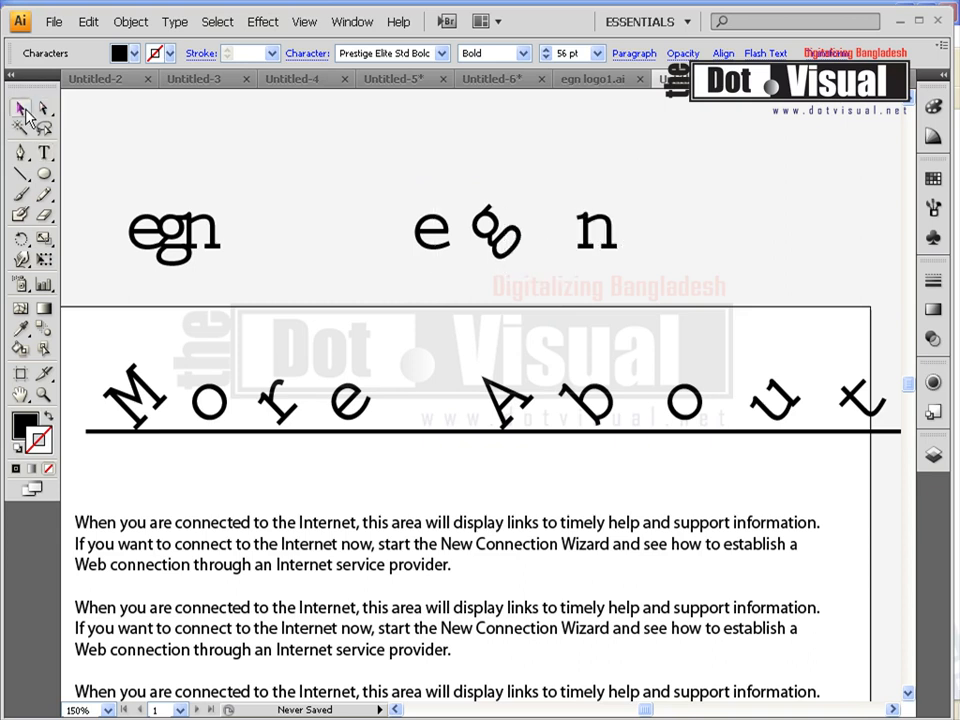
- Move the copied text slightly left, and set the tracking of the gap and the "n" to -200
left_click(296, 189)
mouse_move(497, 243)
left_mouse_down()
mouse_move(462, 252)
mouse_move(597, 247)
mouse_move(499, 233)
left_mouse_up()
double_click(462, 250)
left_click(566, 234)
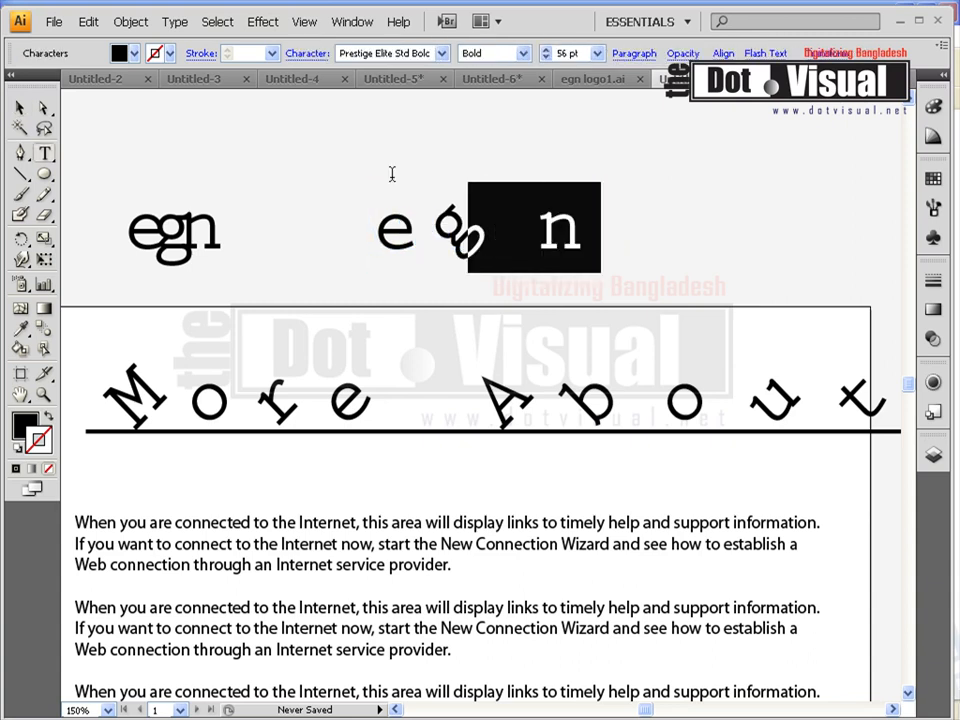
left_click(303, 54)
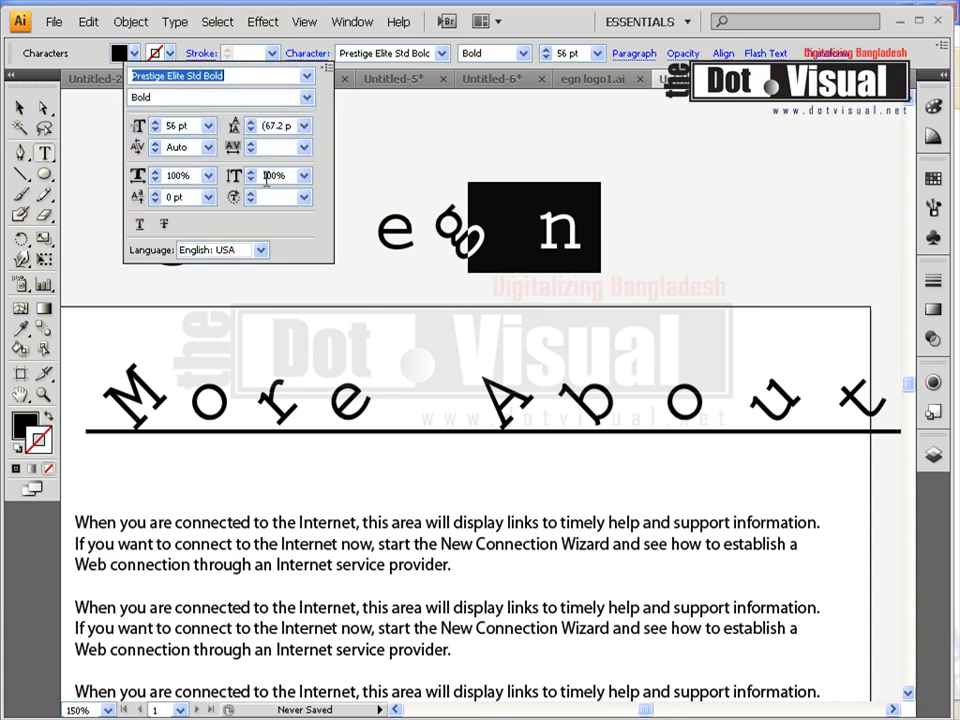
left_click(277, 147)
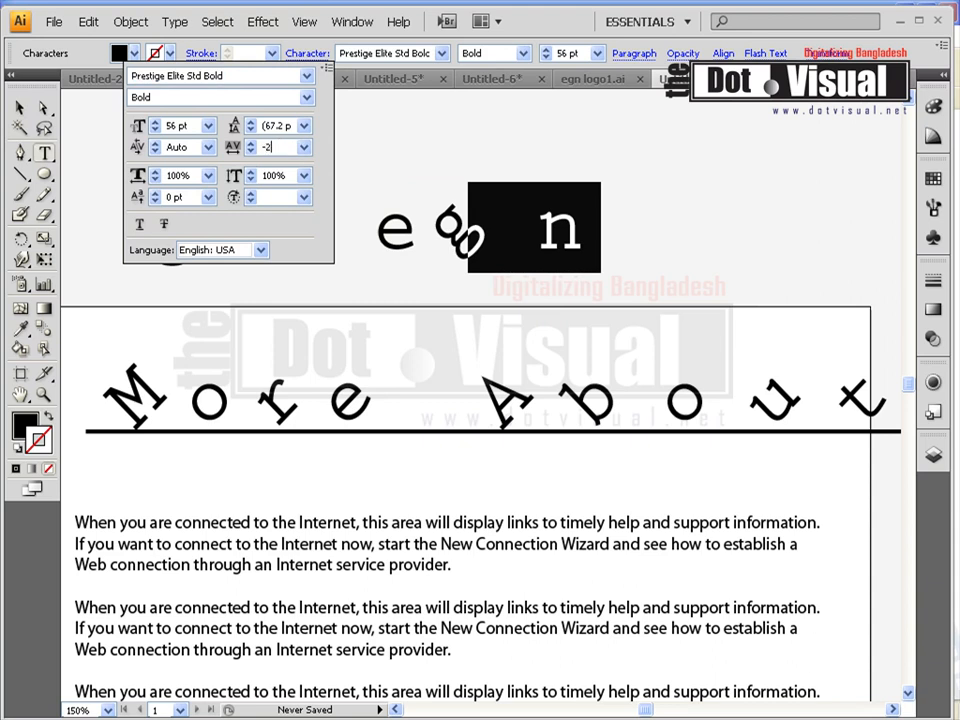
type("-20")
key("Return")
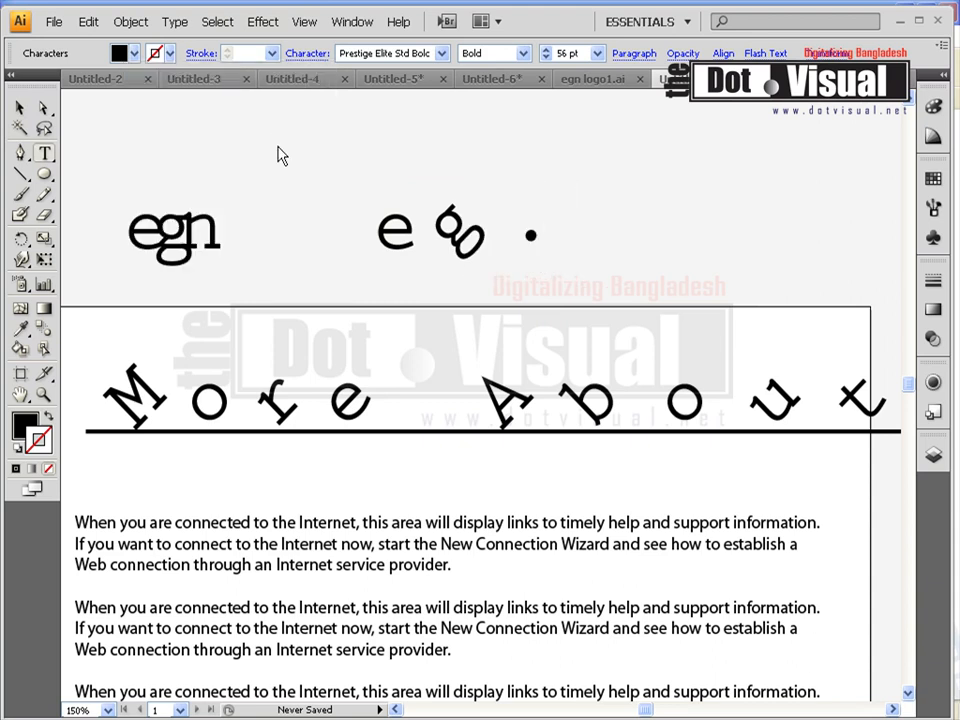
key("super")
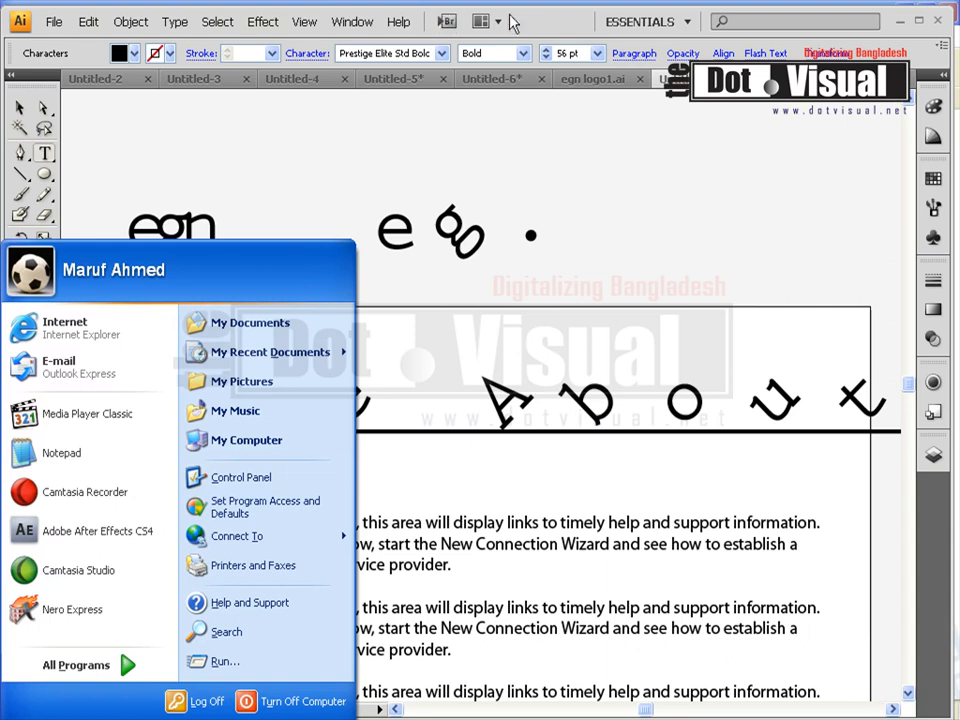
left_click(541, 23)
key("ctrl+z")
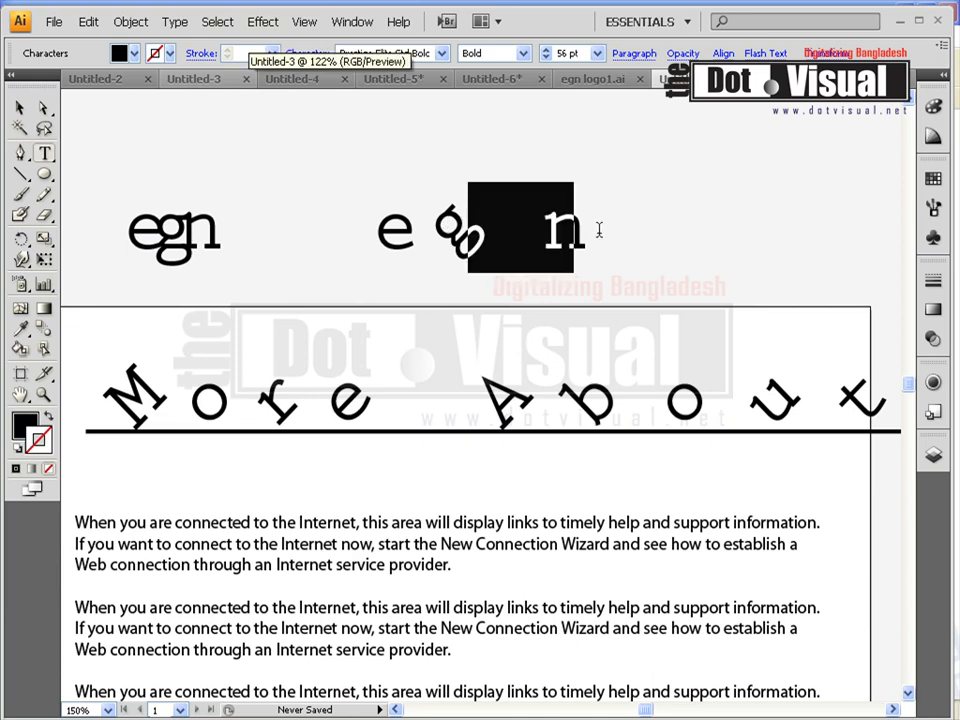
- Set the tracking of the selected gap and "n" in the copied text to -350 and leave text editing
left_click(309, 53)
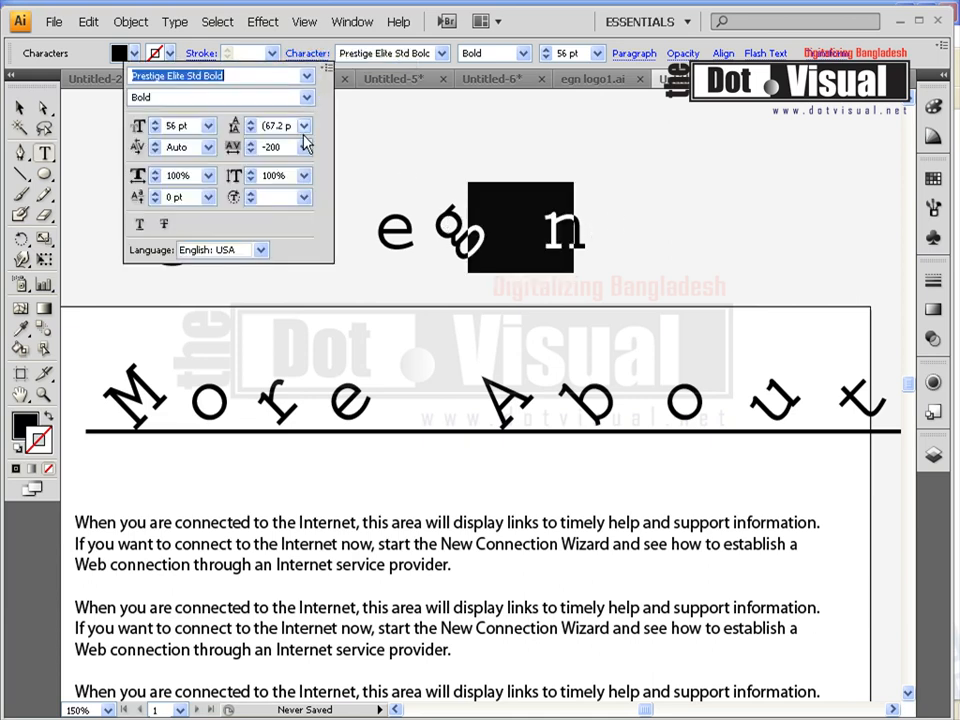
double_click(286, 147)
type("-350")
key("Return")
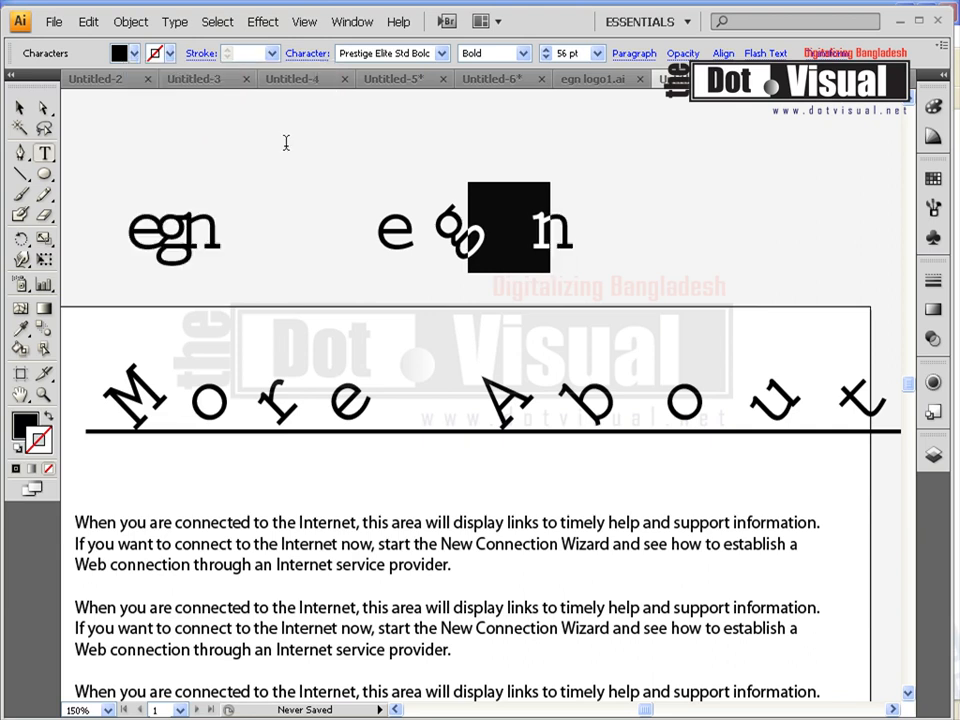
left_click(17, 109)
left_click(484, 283)
left_click(463, 252)
key("t")
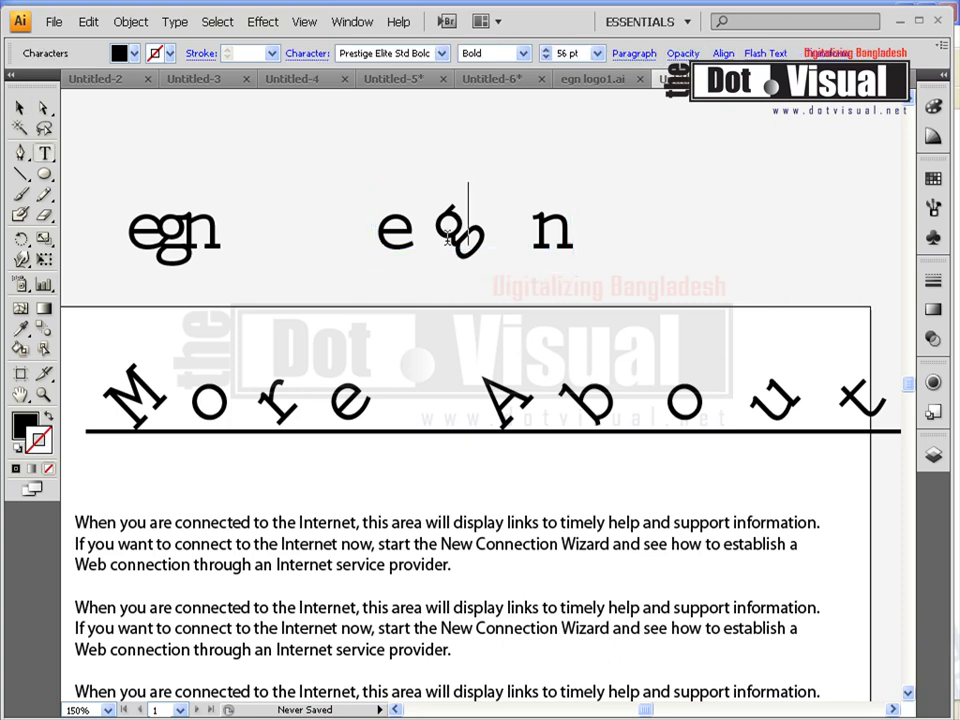
left_click(156, 146)
- Draw a black circle over the rotated "g" of the copied text, between the "e" and the "n"
left_click(45, 173)
left_click_drag(425, 188, 520, 280)
left_click(20, 107)
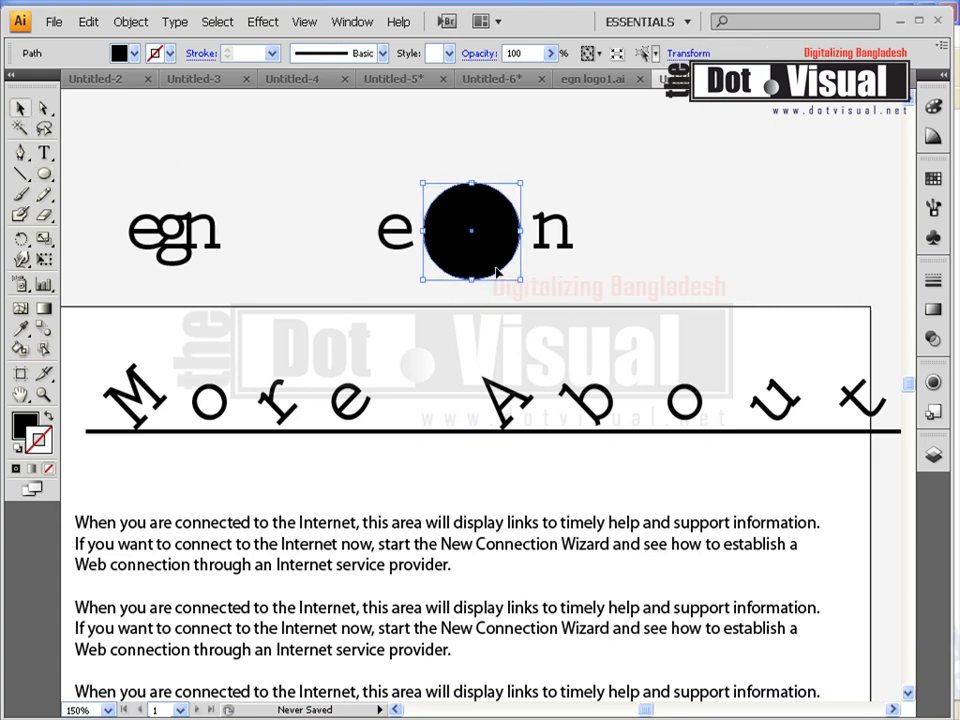
- Bring the copied text to the front, above the black circle, and deselect it
right_click(408, 252)
mouse_move(490, 402)
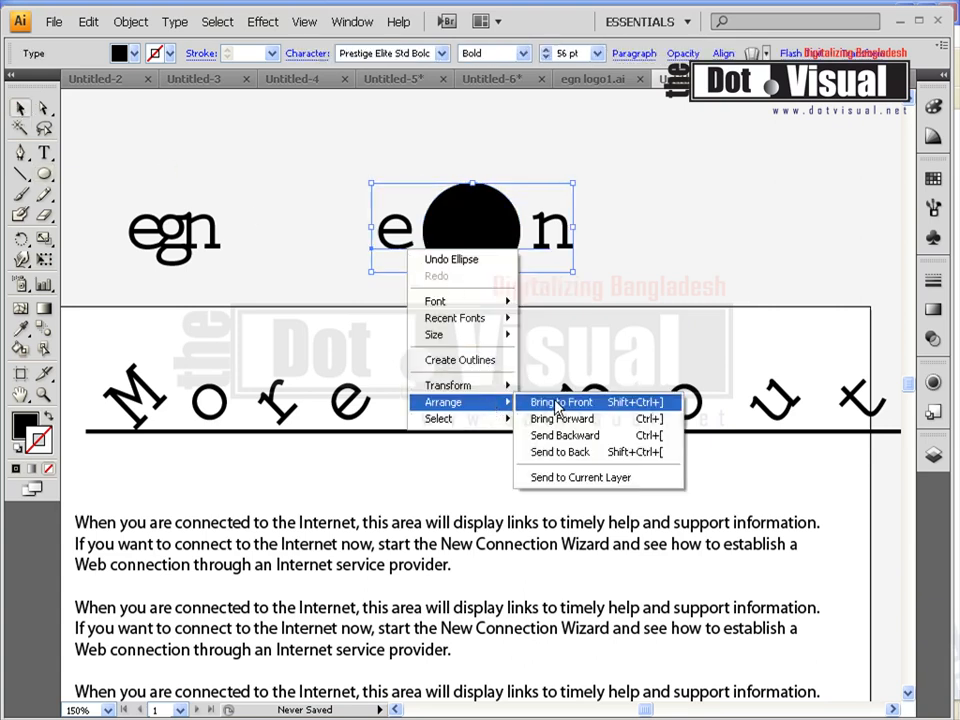
left_click(585, 403)
left_click(716, 210)
- Fill the characters between the rotated "g" and the "n" with pinkish red (C 0, M 95.69, Y 60, K 0) and no stroke
double_click(548, 249)
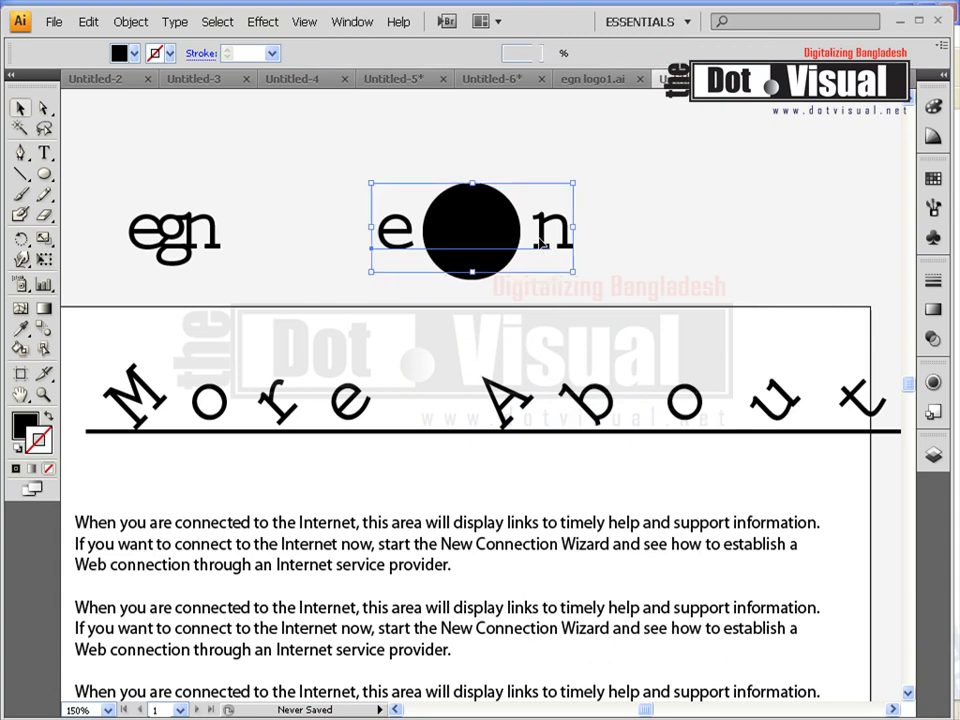
left_click_drag(519, 233, 456, 221)
left_click(536, 229)
left_click(933, 105)
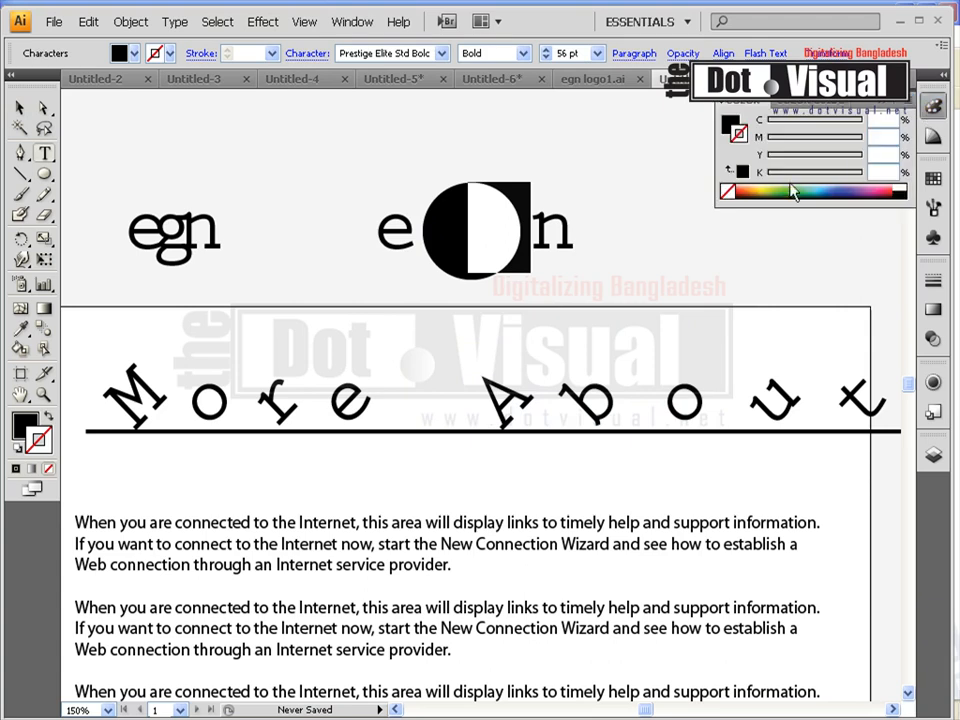
left_click(889, 188)
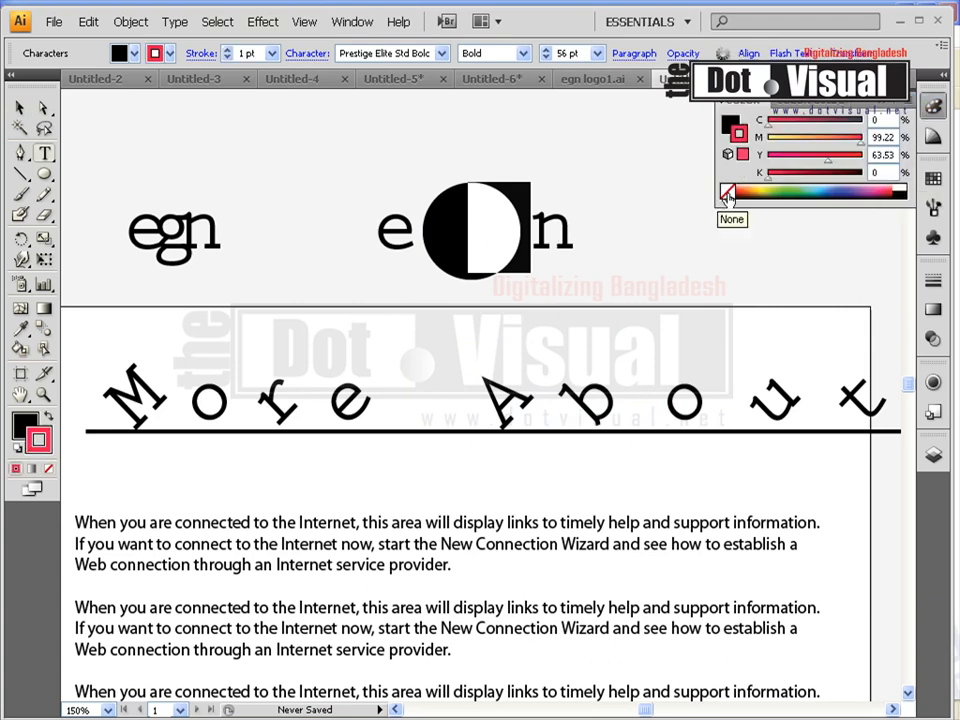
left_click(728, 194)
left_click(731, 124)
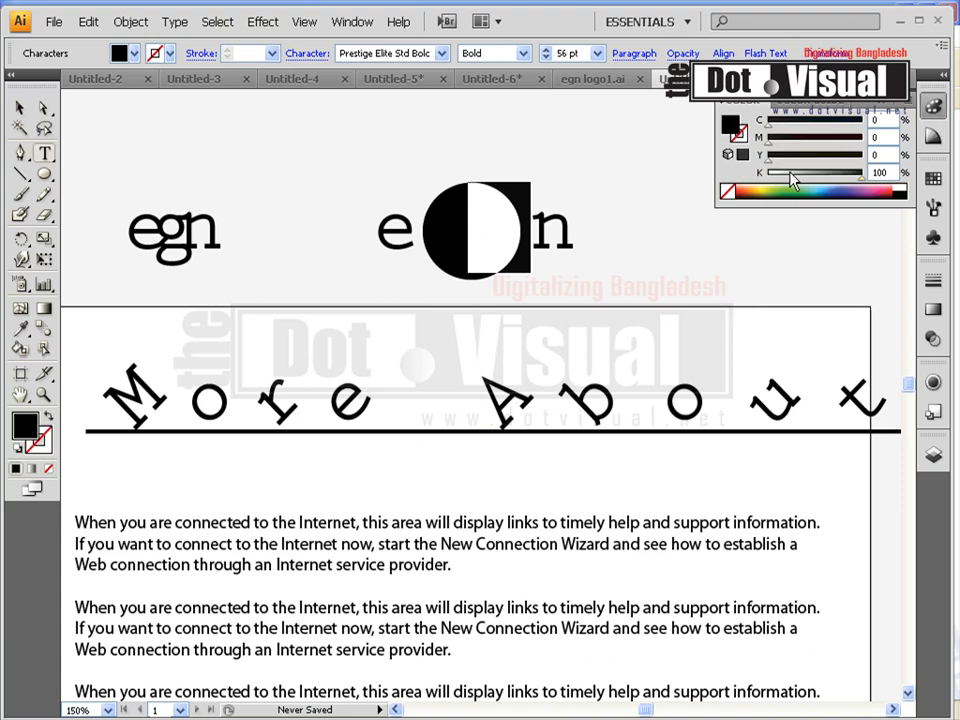
left_click(887, 190)
left_click(514, 238)
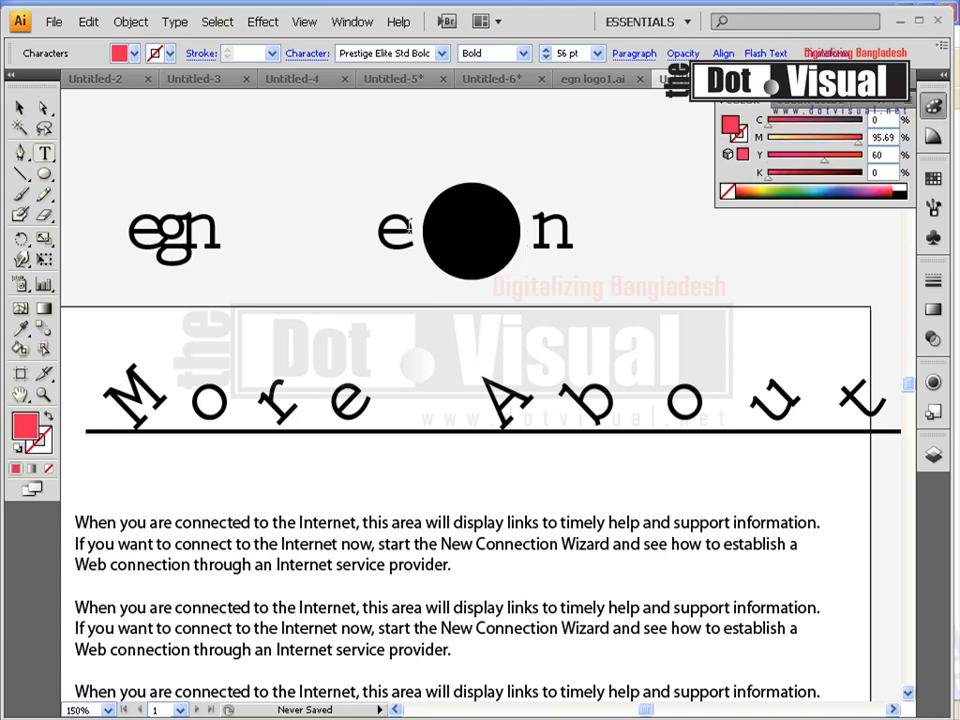
- Arrange the copied text in front of the circle and fill its rotated "g" with light blue (C 55.69, M 0, Y 5.49, K 0)
left_click(20, 107)
right_click(532, 246)
mouse_move(629, 401)
left_click(664, 398)
double_click(547, 233)
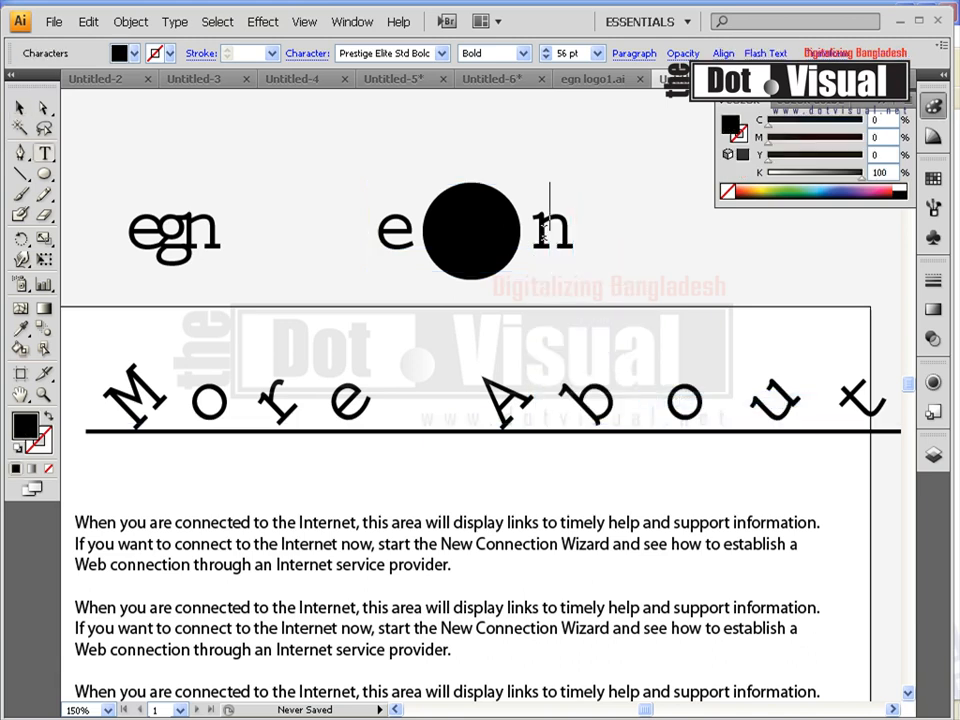
key("Left")
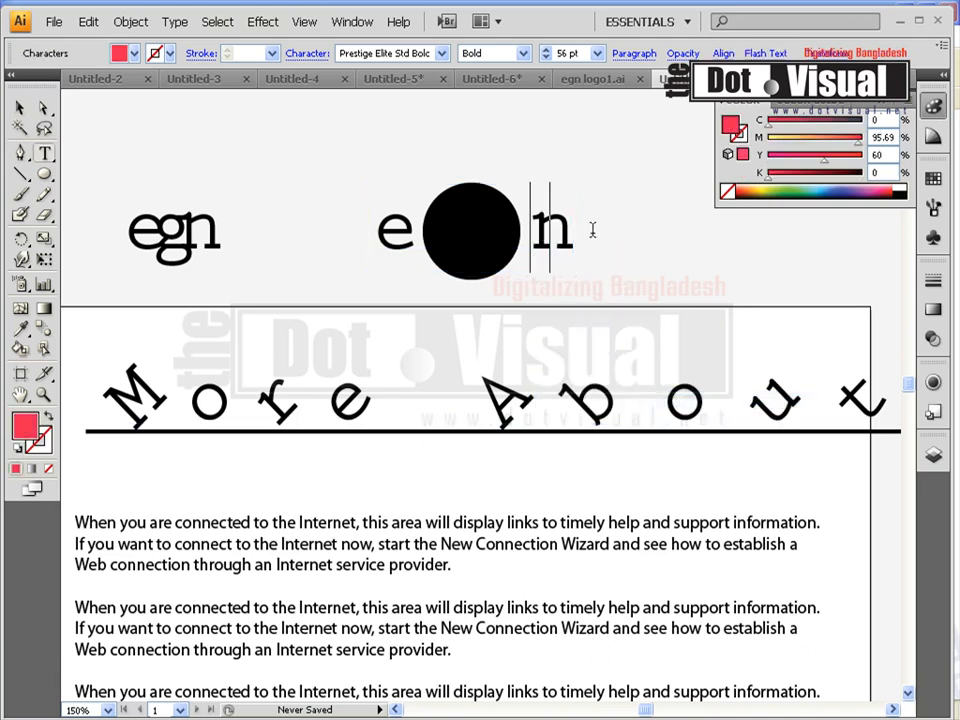
key("shift+Left")
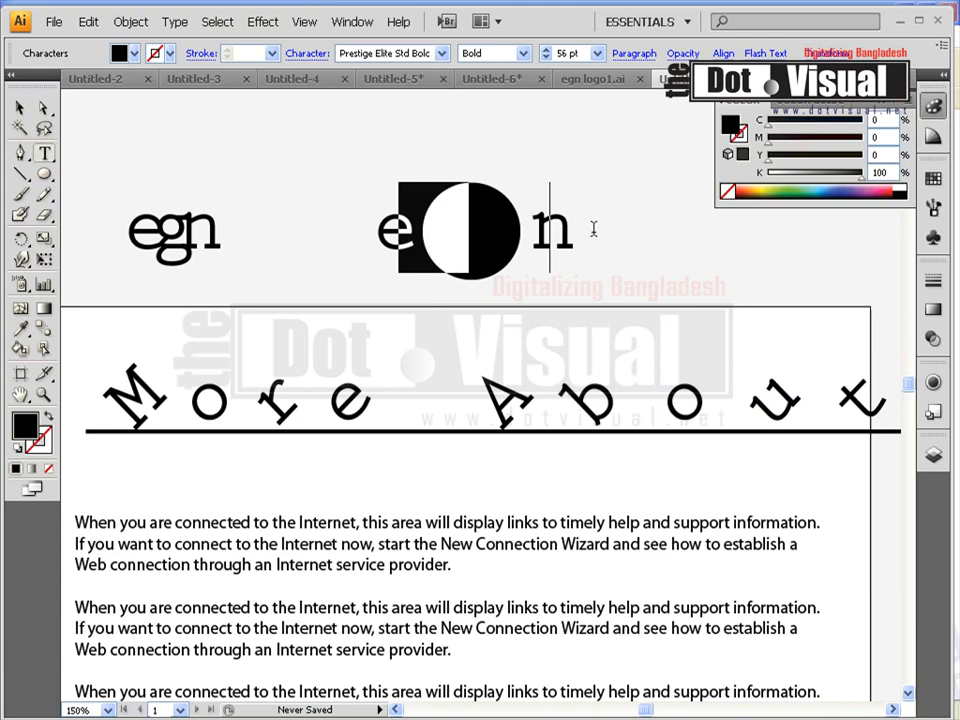
left_click(745, 191)
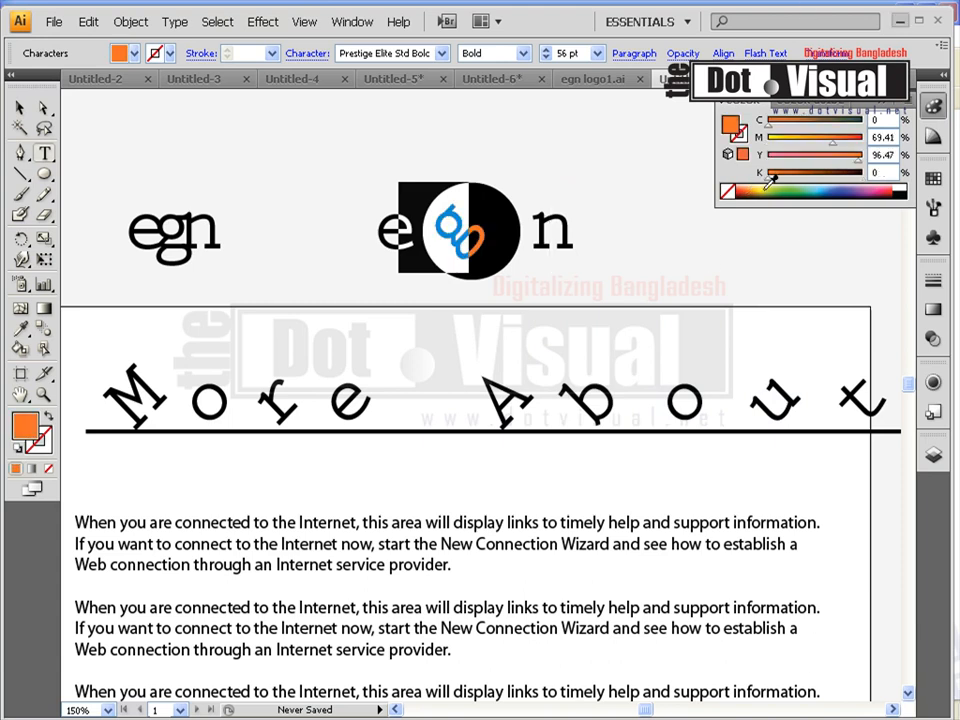
left_click(843, 187)
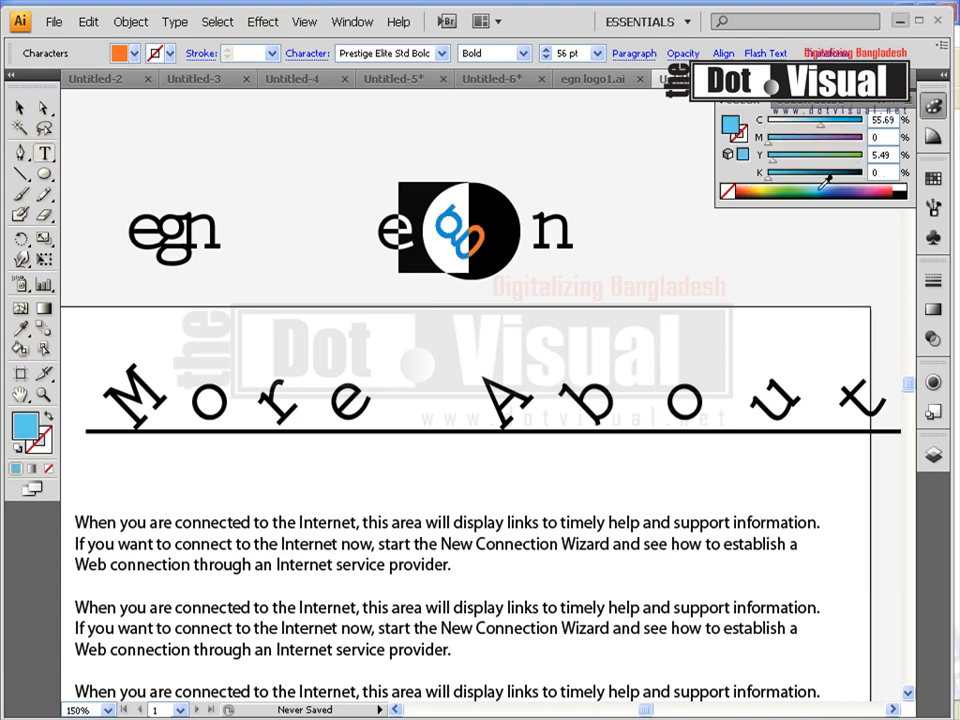
left_click(16, 110)
left_click(257, 210)
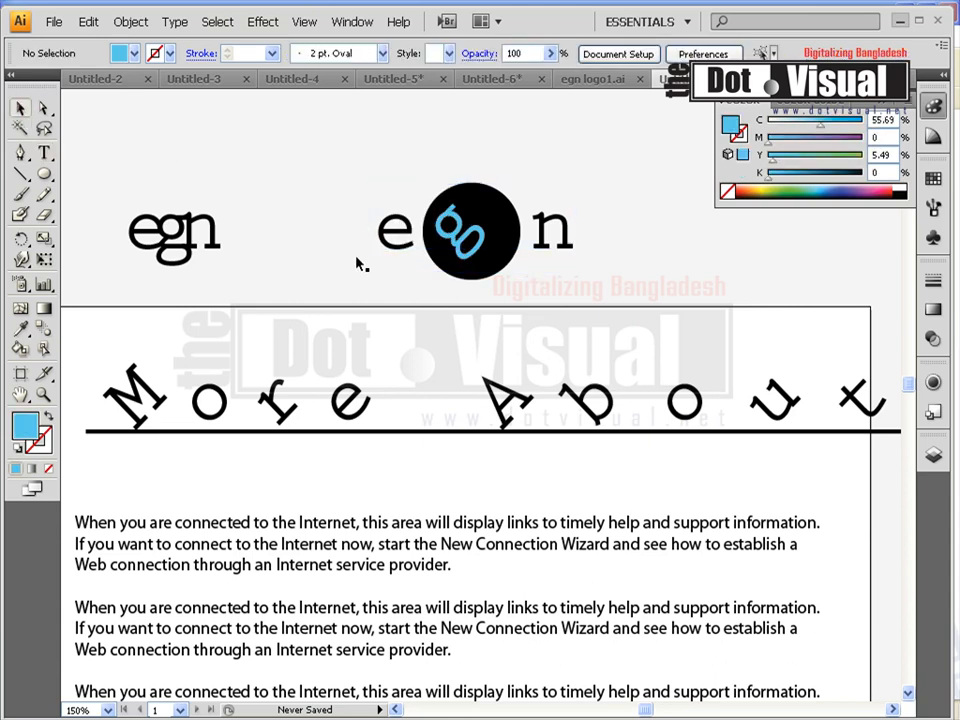
- Move the copied text slightly right, and tighten the tracking of the gap and the "n" with a larger negative value
left_click_drag(549, 256, 559, 256)
left_click(647, 274)
key("t")
left_click_drag(566, 232, 477, 230)
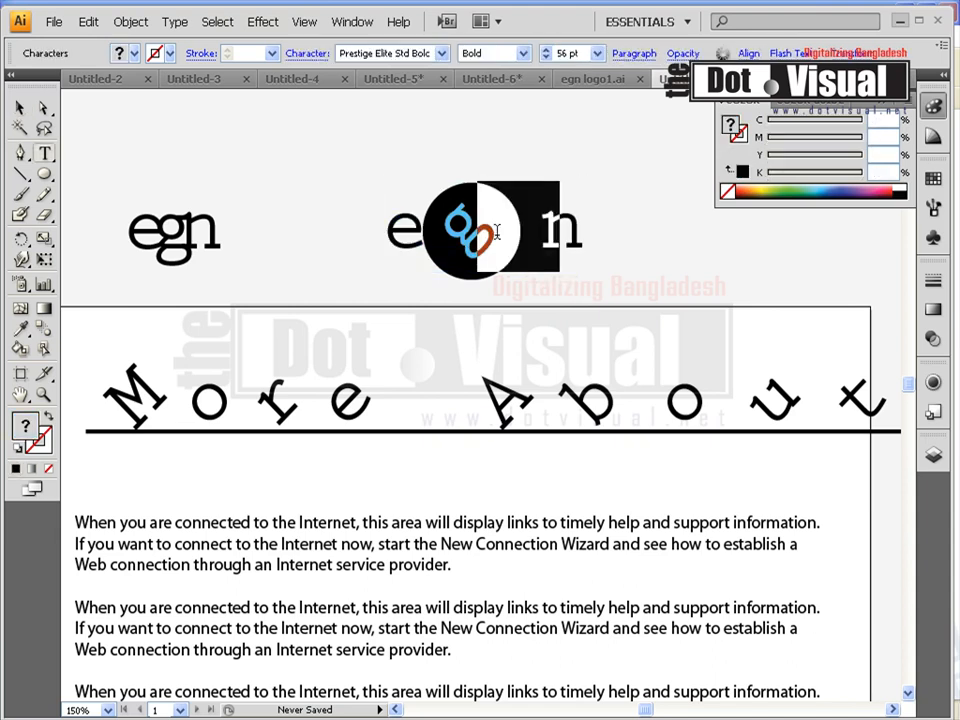
left_click(305, 54)
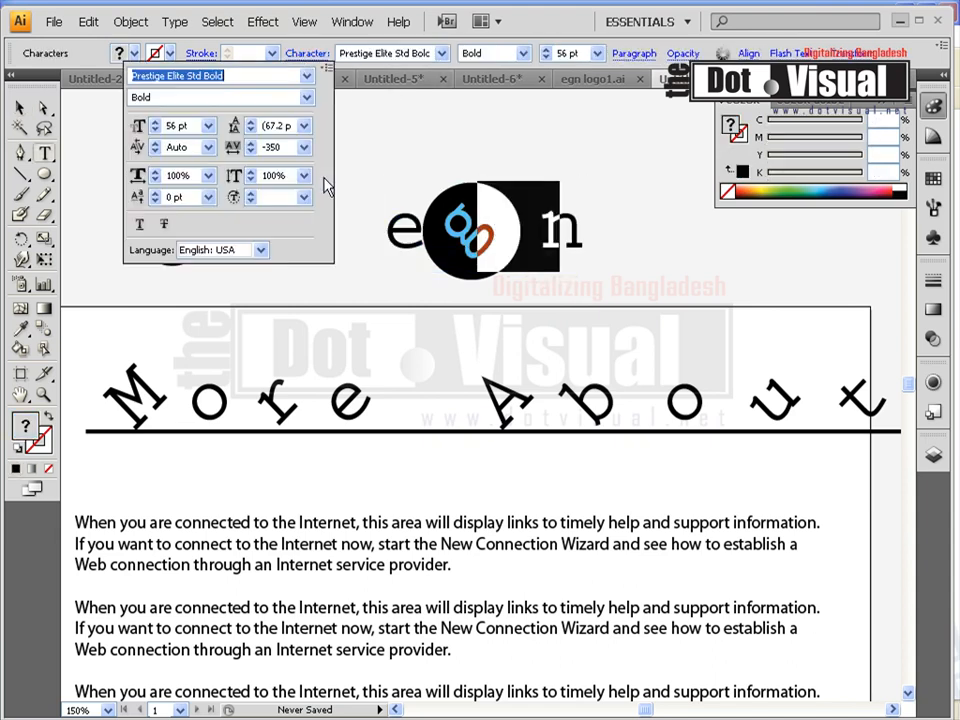
left_click(304, 148)
type("-")
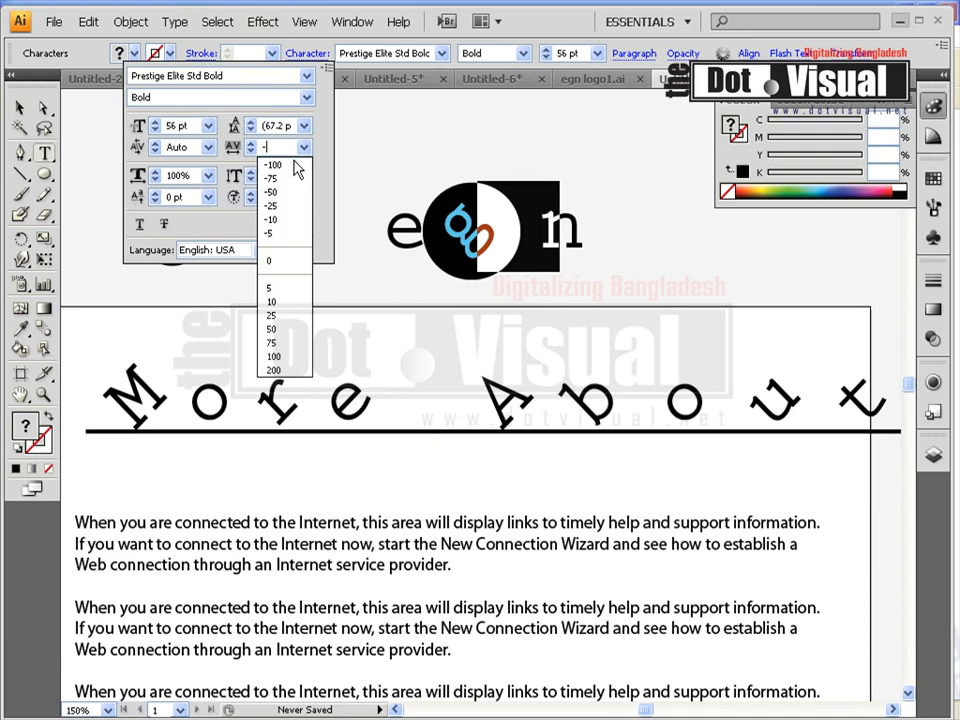
key("Return")
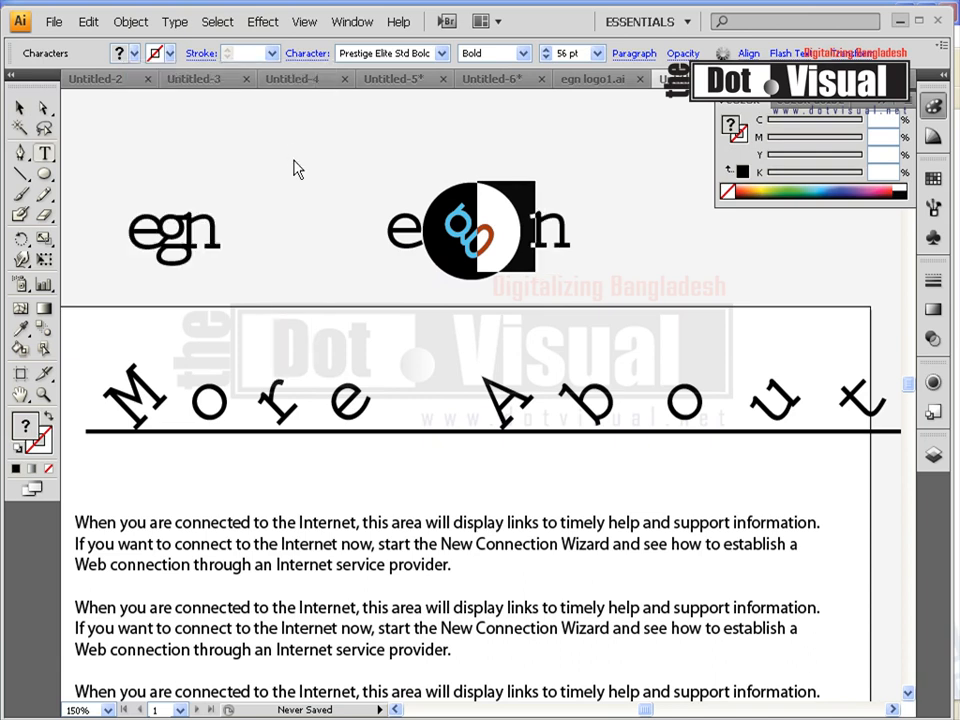
left_click(17, 109)
left_click(193, 165)
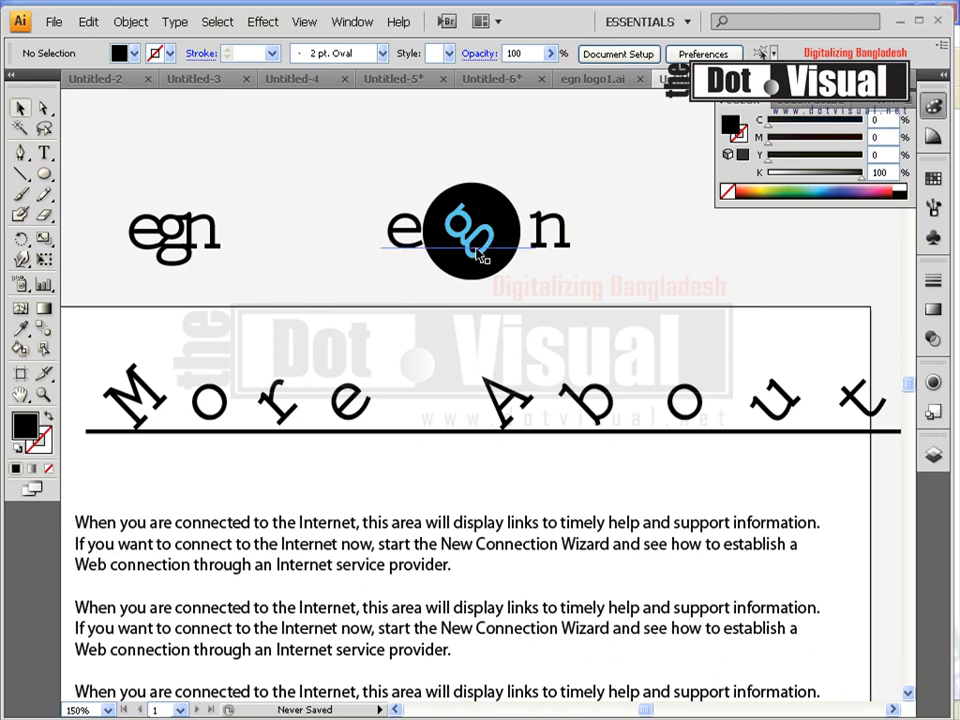
left_click_drag(343, 176, 591, 266)
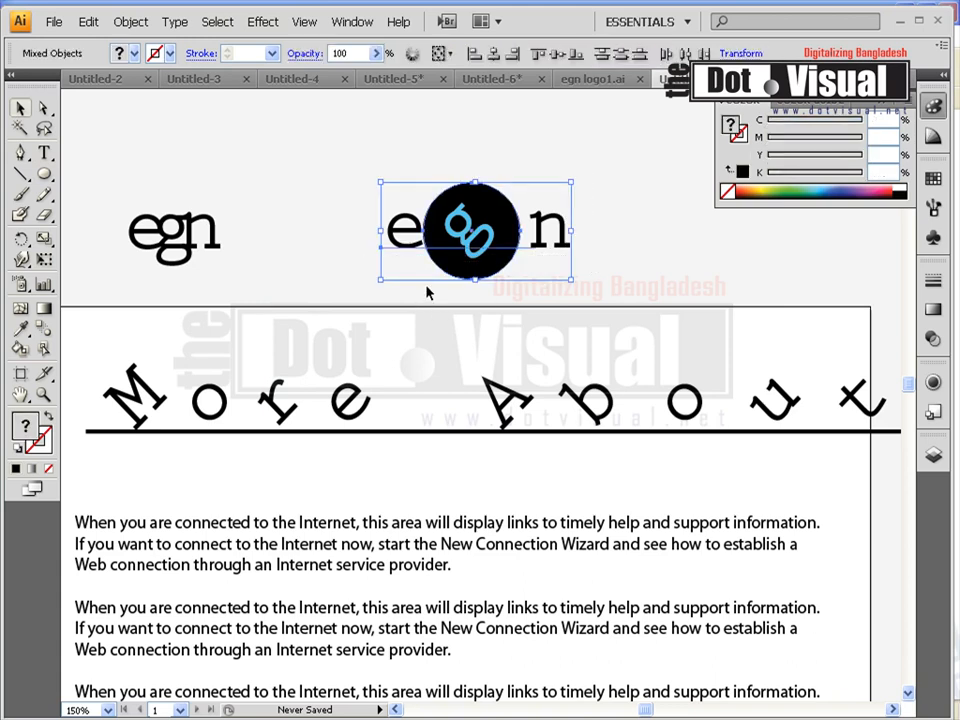
left_click(385, 288)
- Highlight the first paragraph of the body text, and the closing lines of the third paragraph
scroll(375, 280, "down", 5)
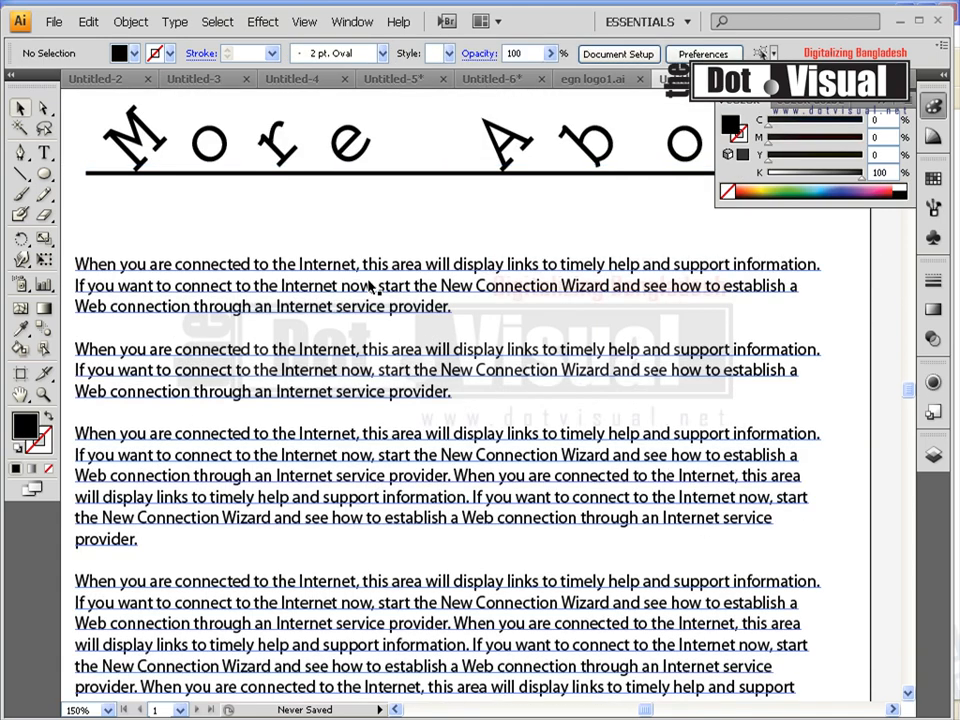
left_click(330, 297)
double_click(330, 297)
left_click_drag(467, 306, 170, 243)
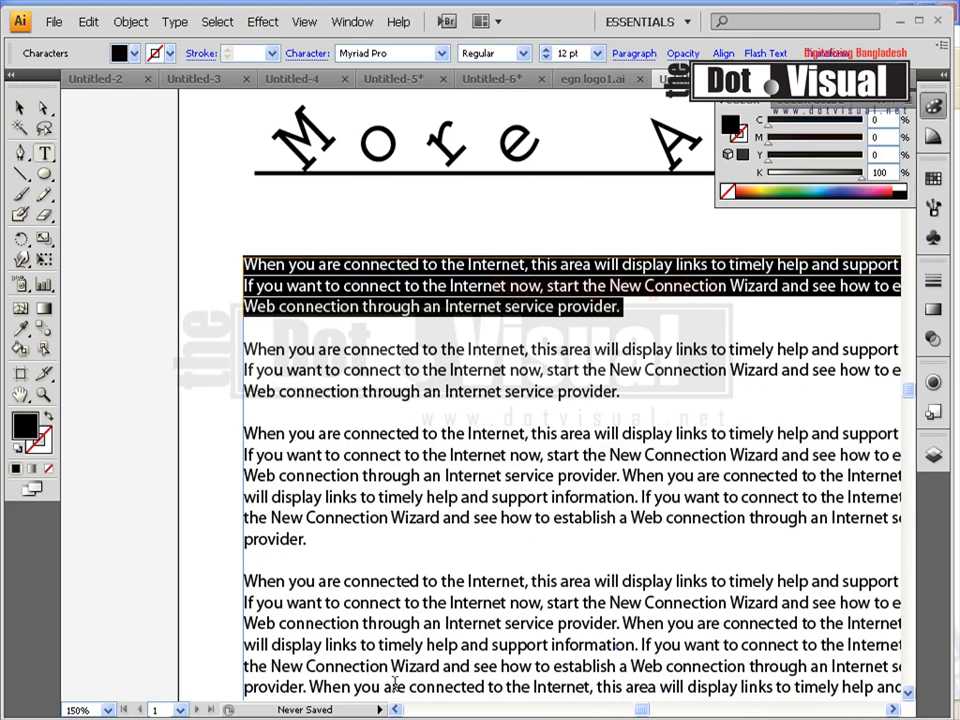
left_click_drag(644, 712, 645, 711)
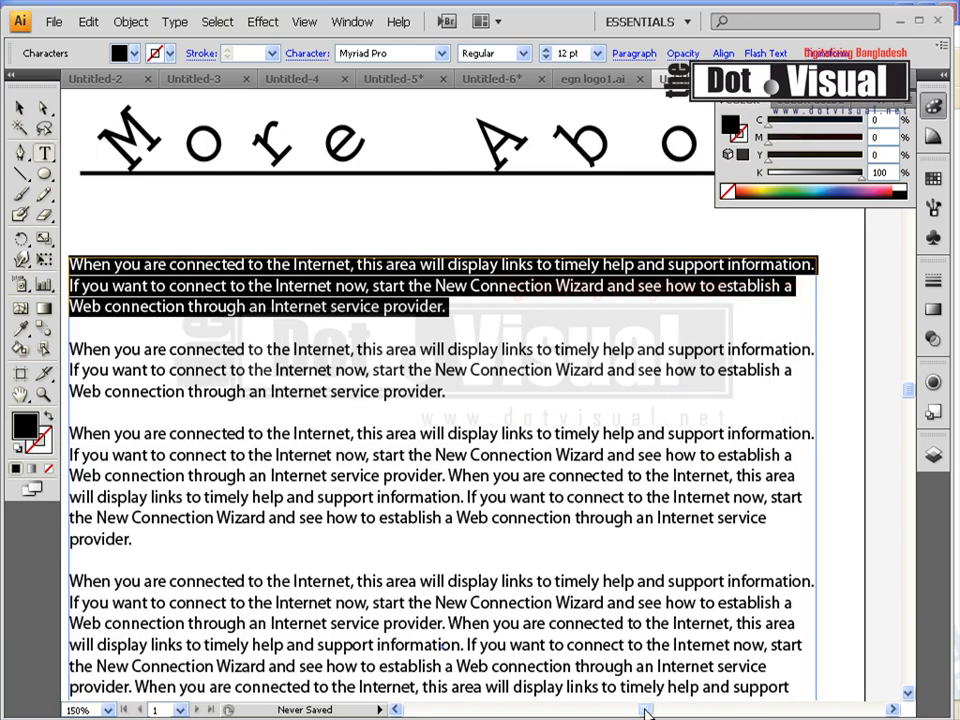
left_click_drag(545, 538, 65, 533)
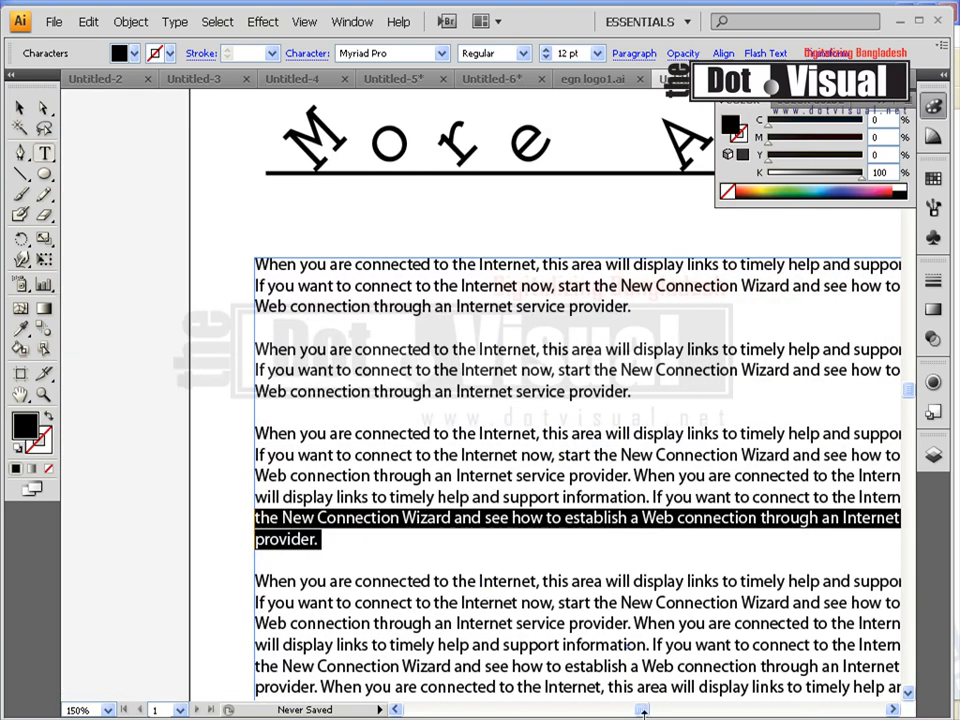
- Set the tracking of the highlighted closing lines of the third paragraph to -50
left_click_drag(640, 713, 643, 709)
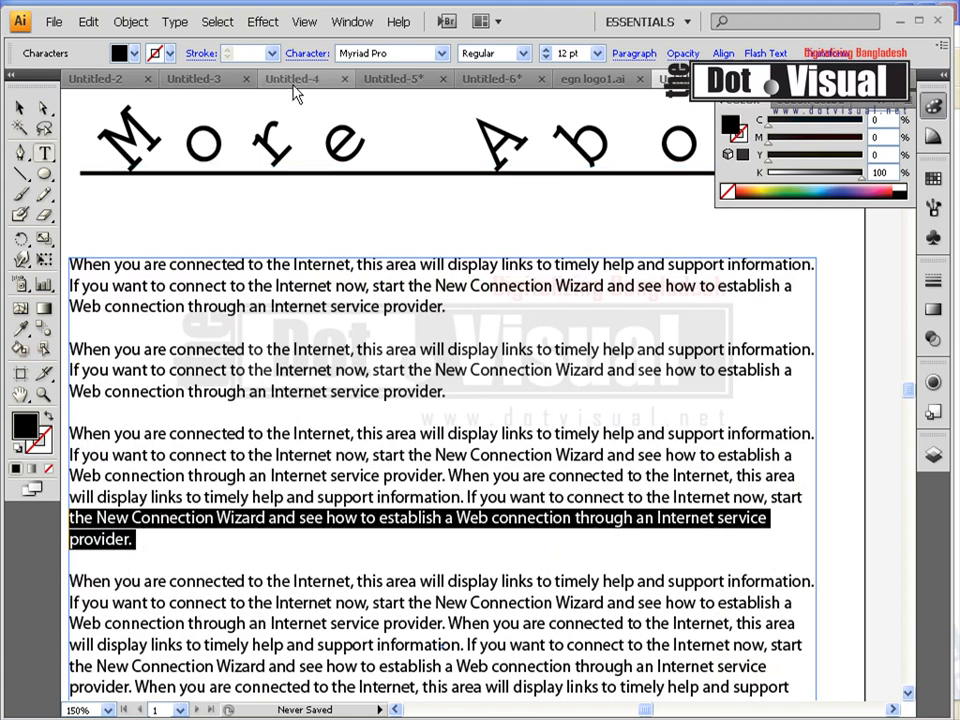
left_click(300, 56)
left_click(281, 147)
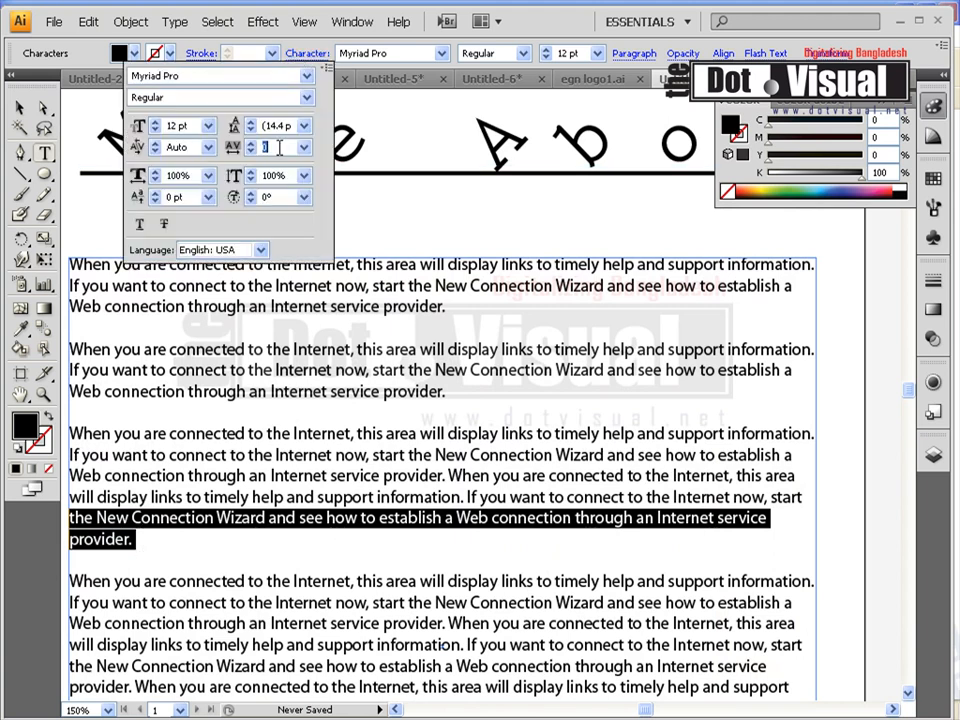
type("-50")
key("Return")
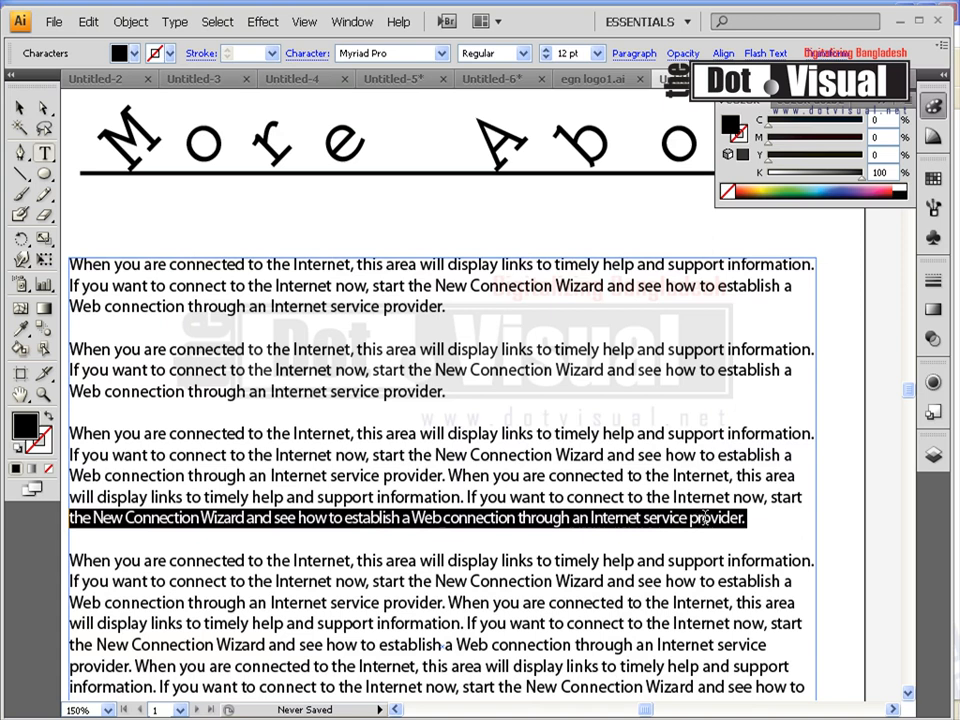
- Set the tracking of the third paragraph's closing lines to -35, and deselect the text
left_click(301, 57)
double_click(270, 147)
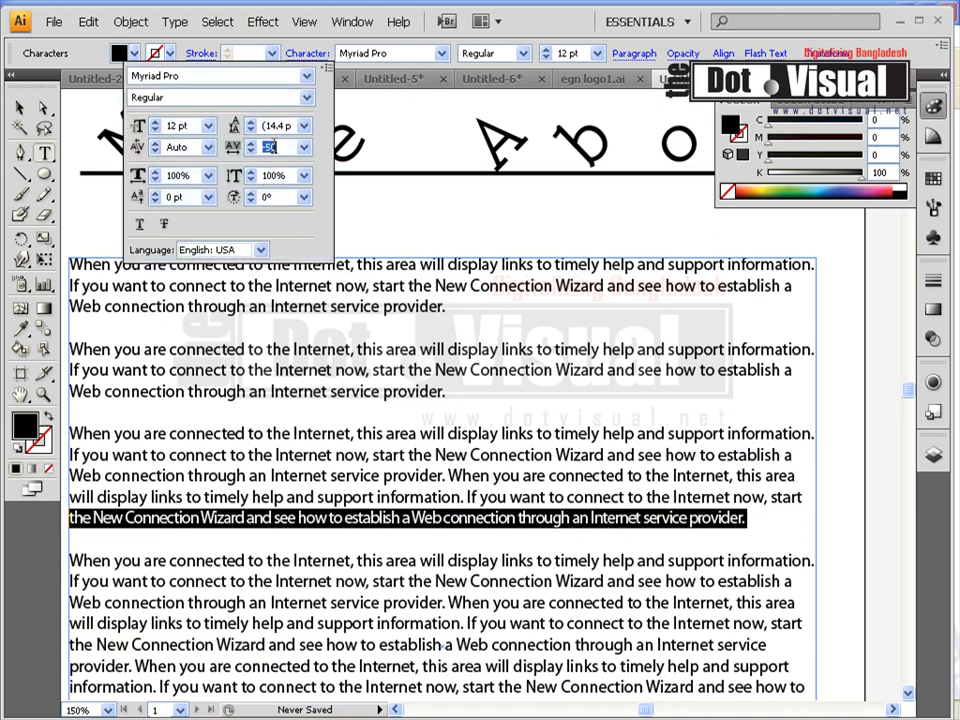
type("-35")
key("Return")
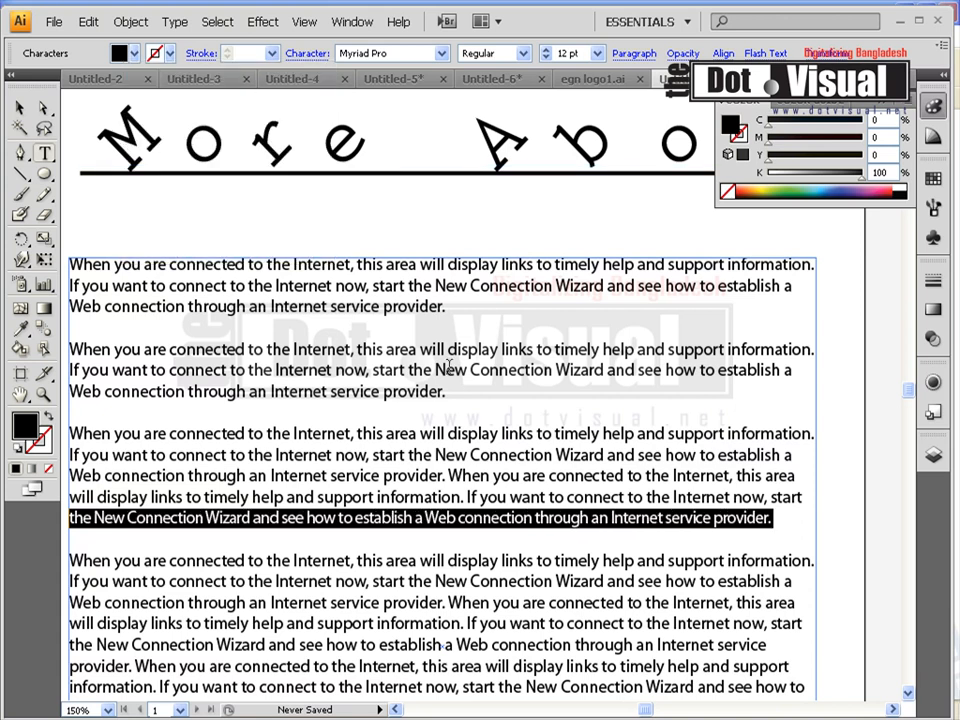
left_click(448, 391)
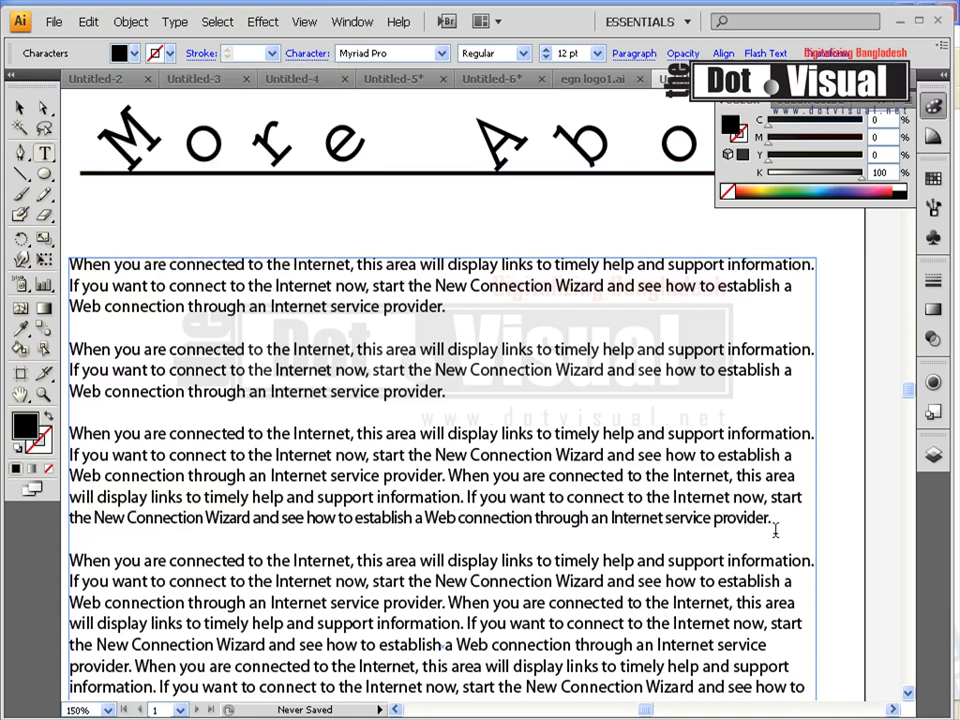
left_click(19, 107)
left_click(161, 207)
- Examine the page layout of the heading and the four body paragraphs, including the third paragraph's tightened closing line
scroll(621, 493, "down", 10)
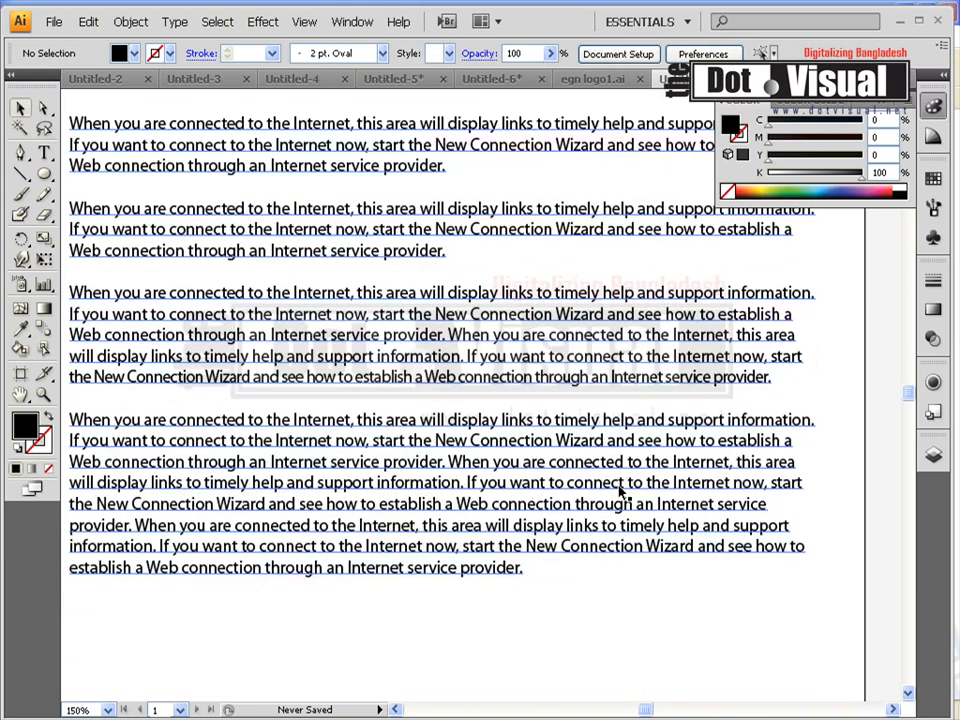
left_click(43, 396)
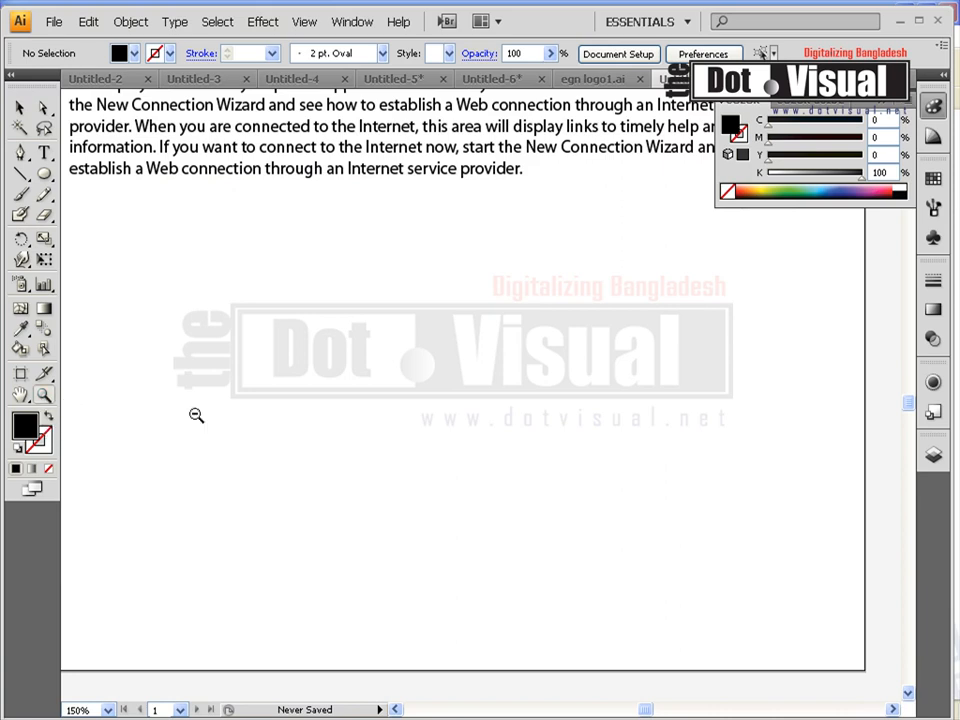
left_click(283, 432, "alt")
left_click(532, 324, "alt")
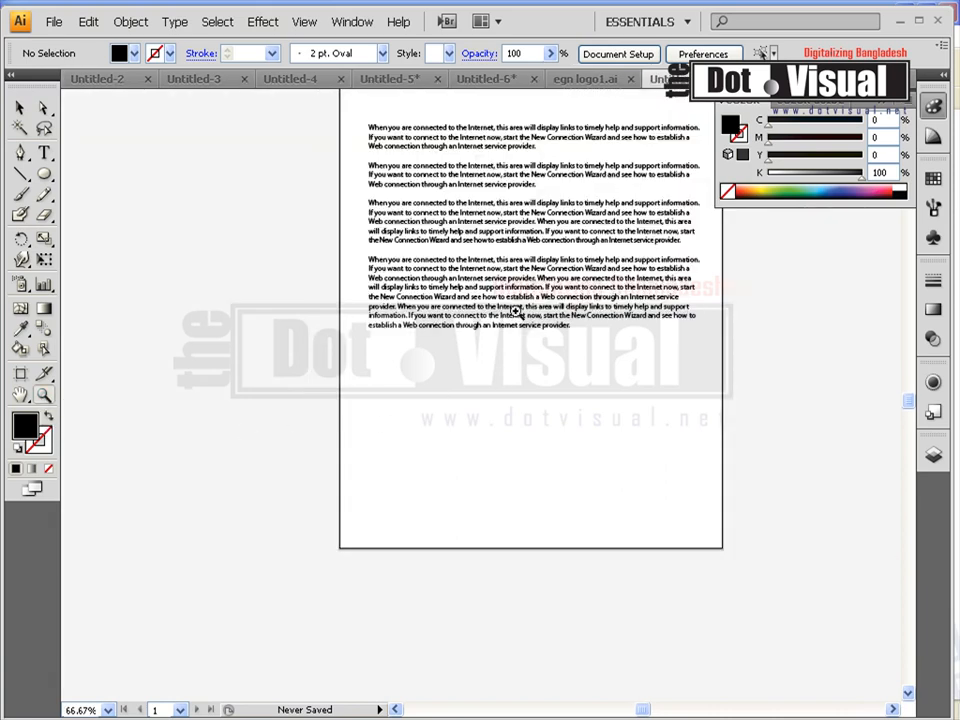
left_click_drag(541, 274, 394, 375)
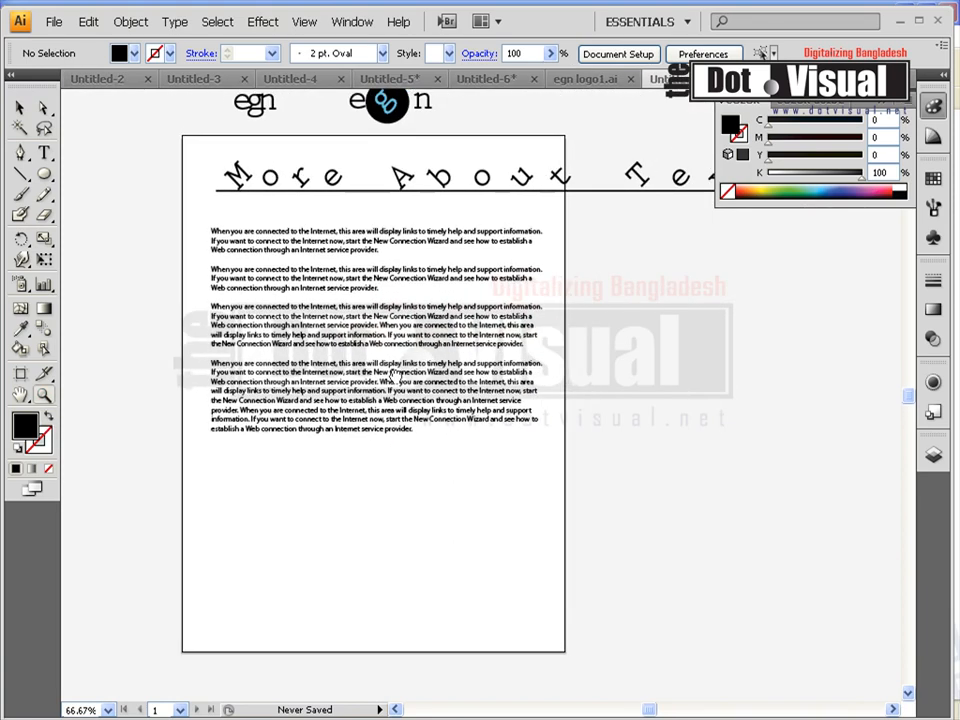
left_click(536, 330)
left_click_drag(430, 354, 529, 353)
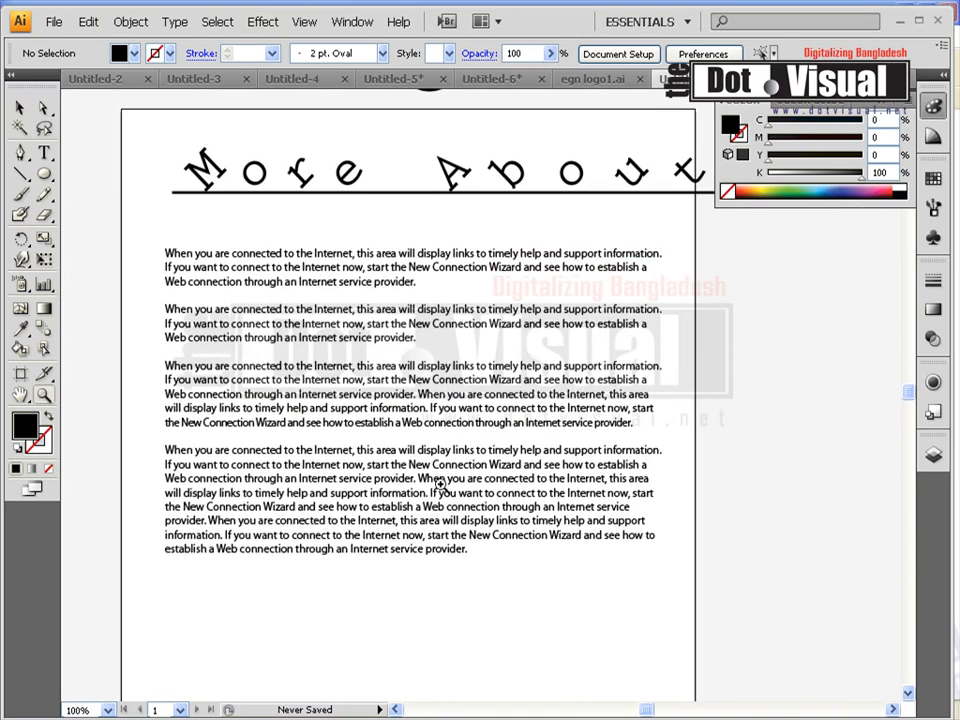